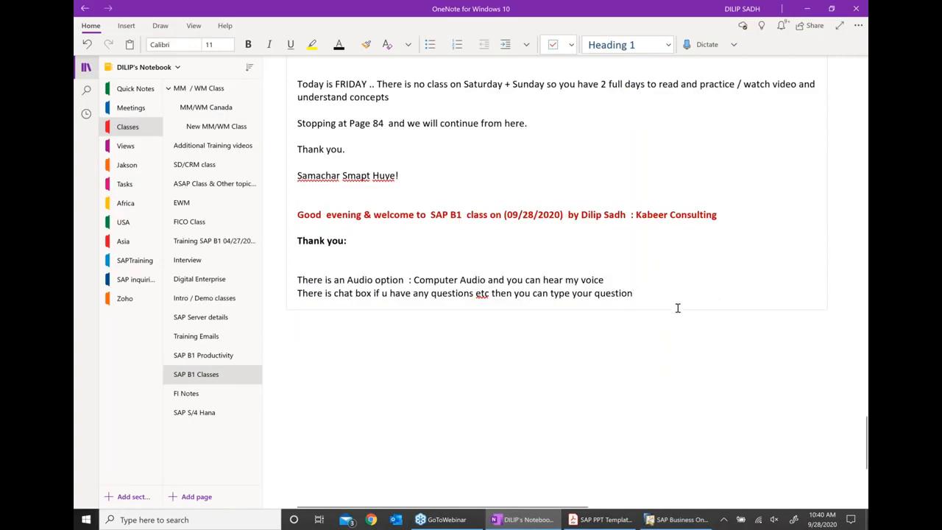
- Type the Purchase cycle exercise outline: Material, Verify inventory overview, Create a Purchase order, Verify inventory overview
key(Return)
key(Return)
text(* )
text(cre)
text(Purcha )
text(cycle)
text( exercise)
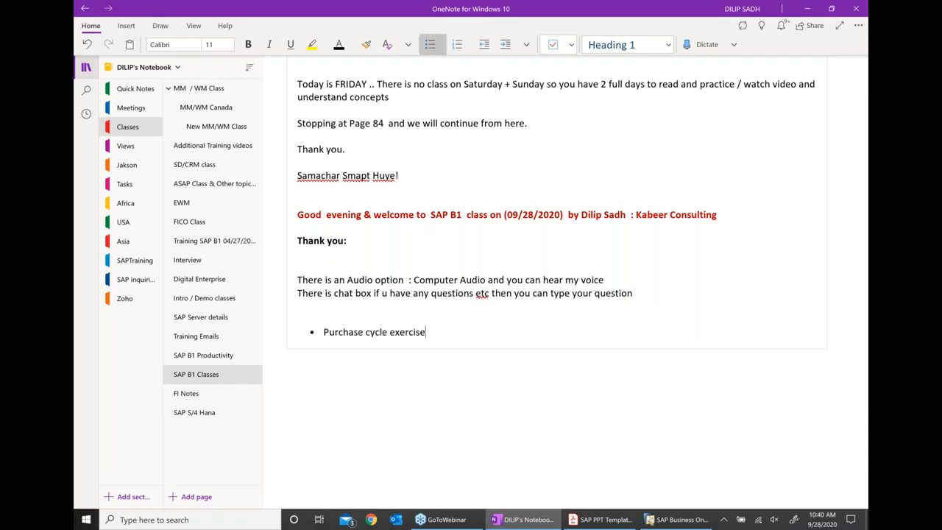
key(Return)
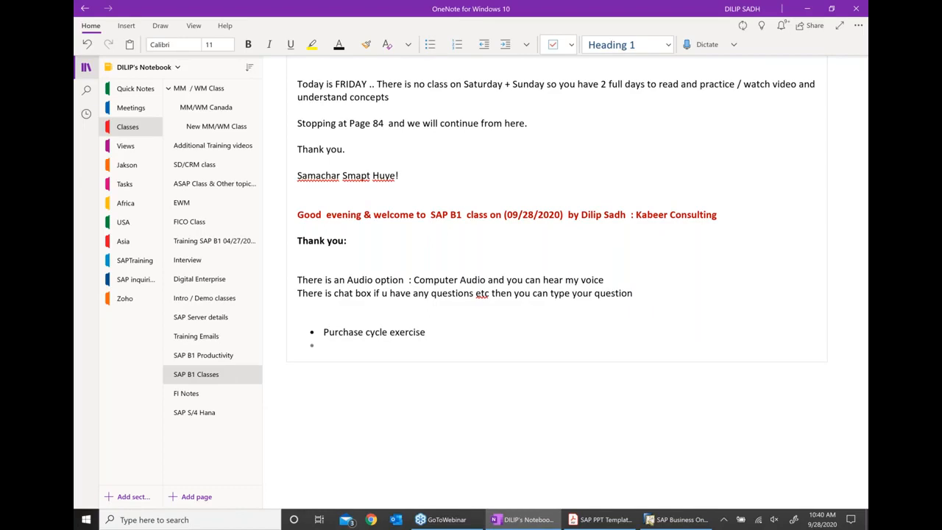
click(506, 46)
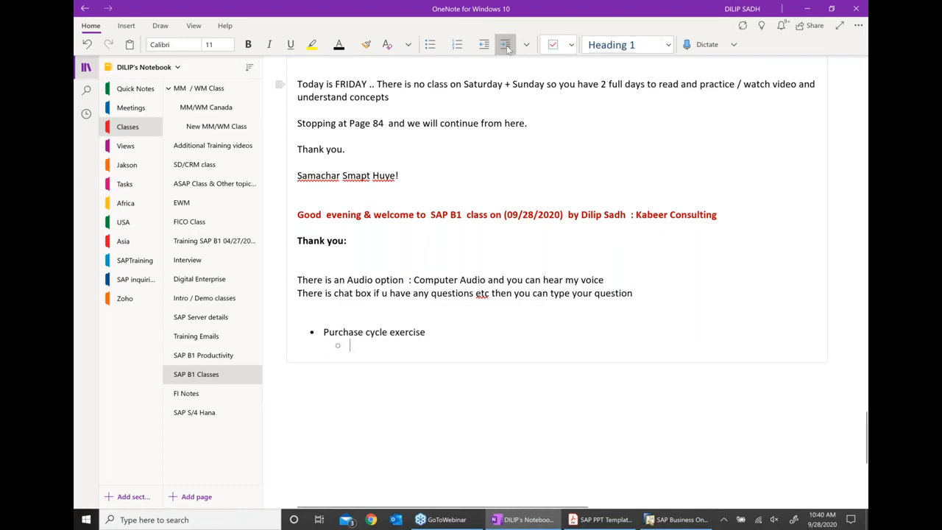
text(Material)
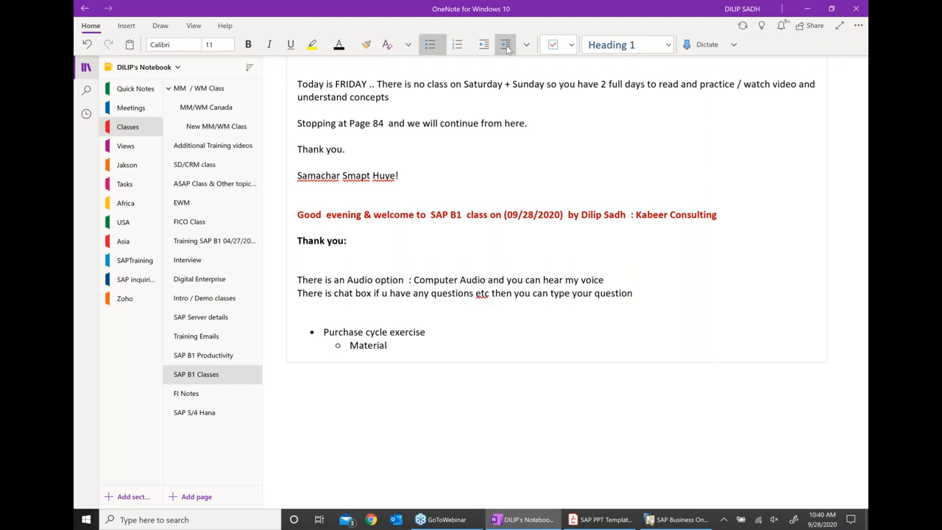
key(Return)
text(Verify S)
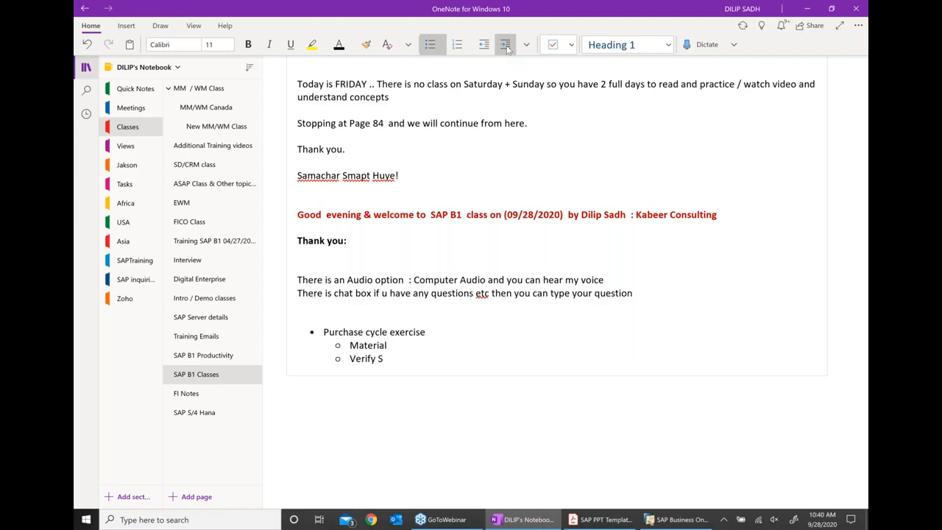
key(BackSpace)
text(Inventory overview)
key(Return)
text(Cr)
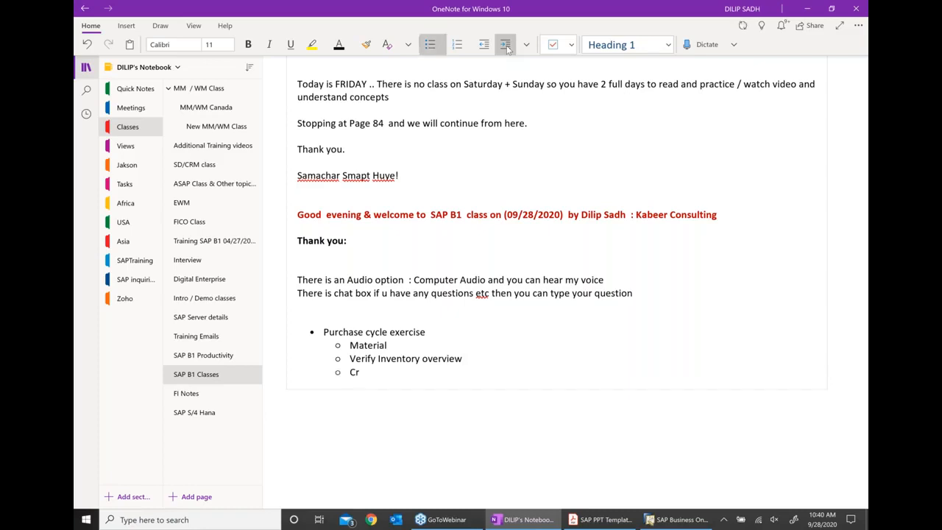
text(eate a Purchase order)
key(Return)
text(veru)
key(BackSpace)
text(ify inve)
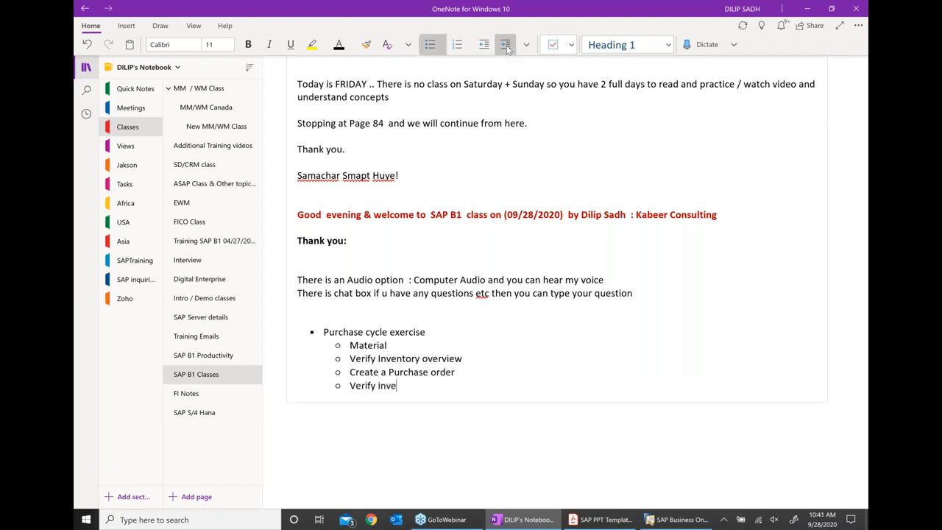
text(ntory overview)
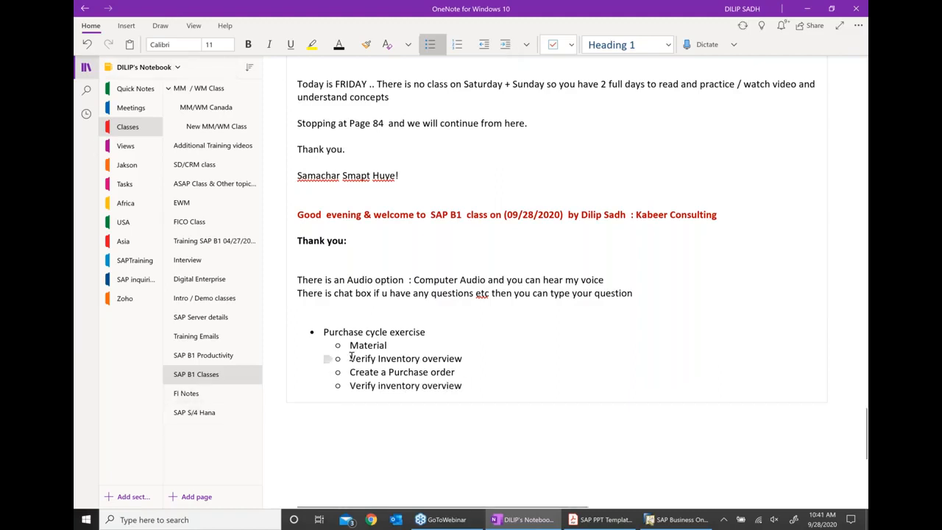
- Indent both Verify inventory overview lines as sub-points and bold the Purchase cycle exercise heading
click(506, 45)
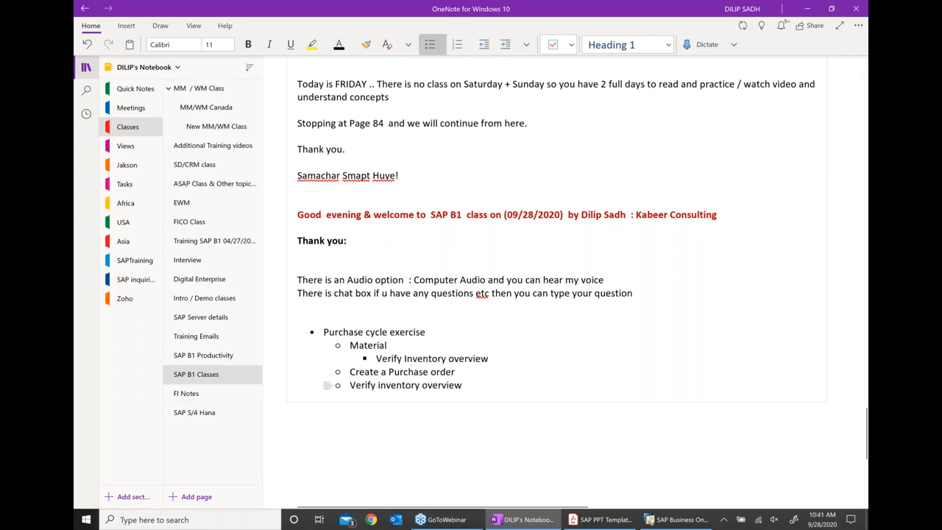
click(351, 383)
click(507, 44)
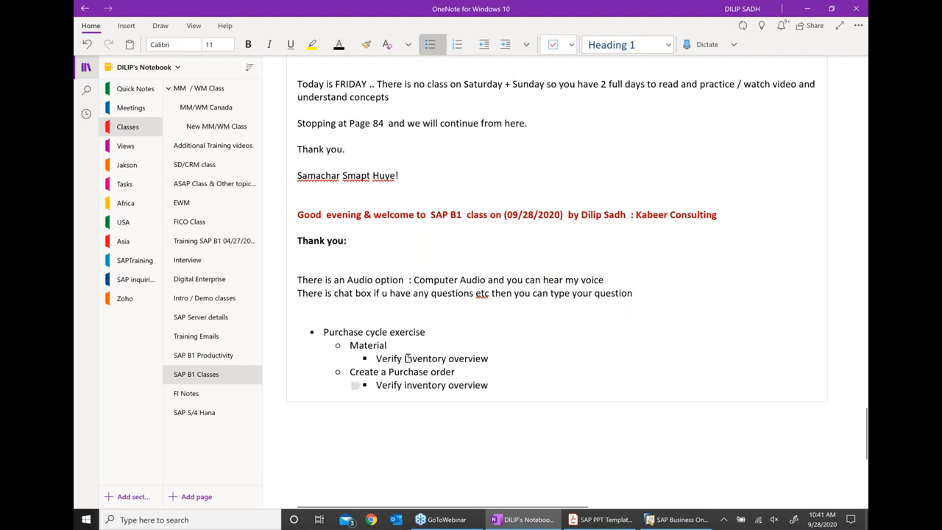
drag(425, 332, 325, 331)
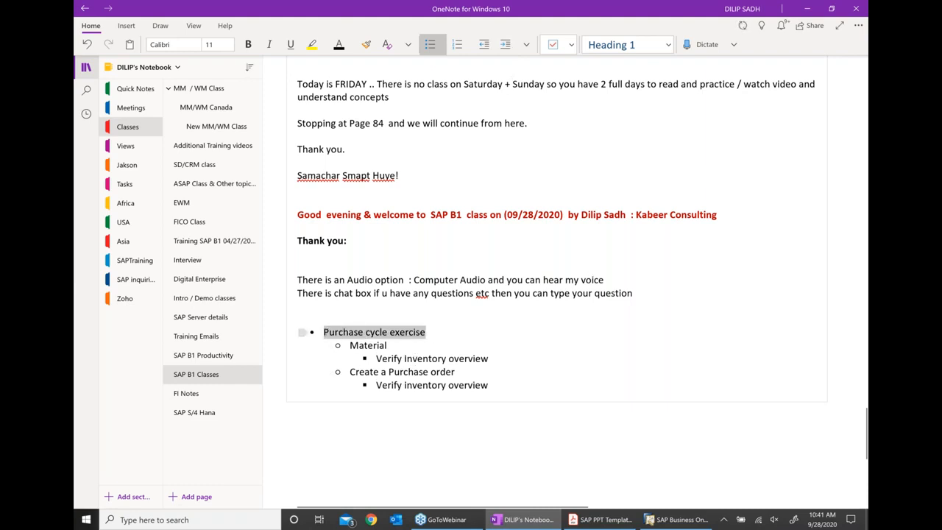
key(ctrl+b)
click(598, 355)
scroll(599, 356, down, 1)
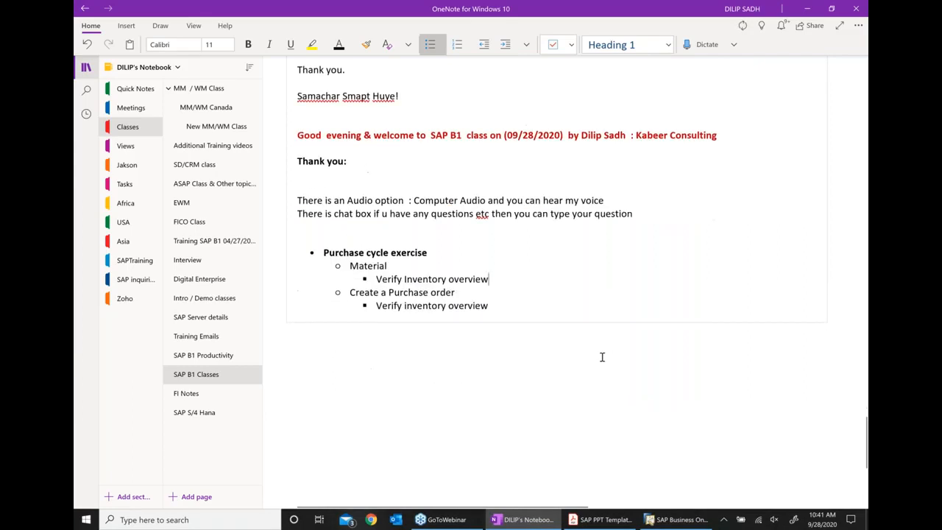
- Bring SAP Business One forward and open Item Master Data under the Inventory module
click(681, 520)
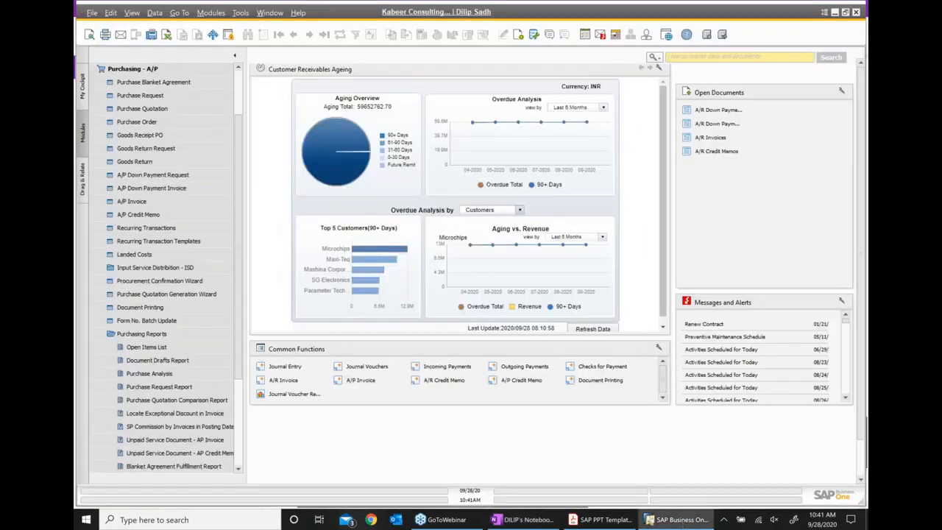
click(141, 334)
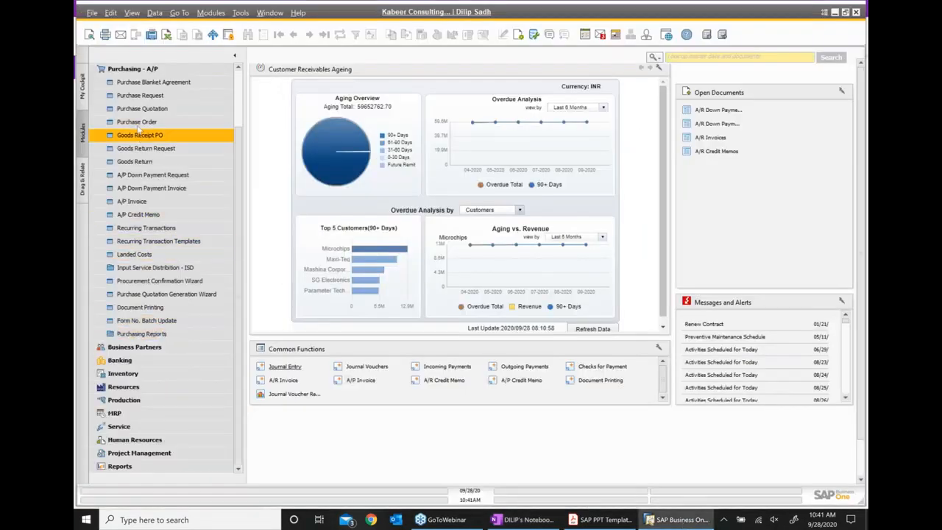
click(135, 69)
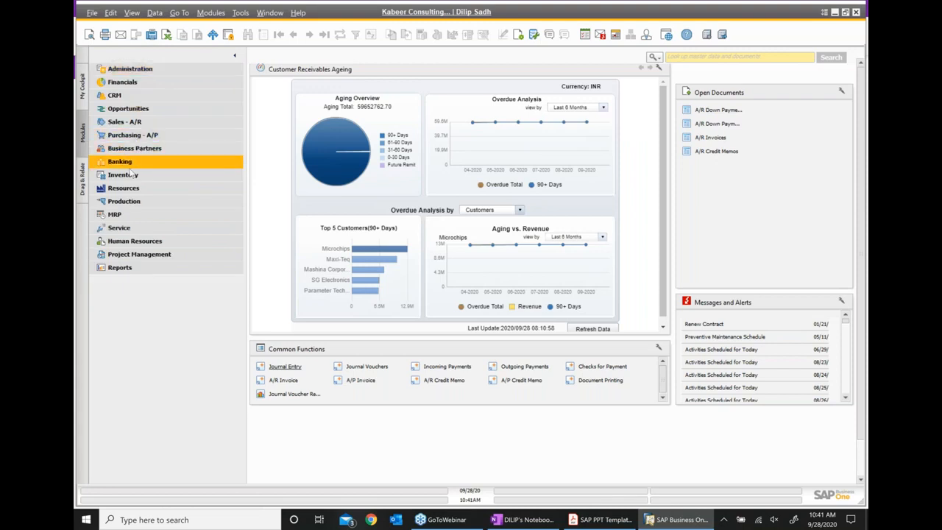
click(129, 174)
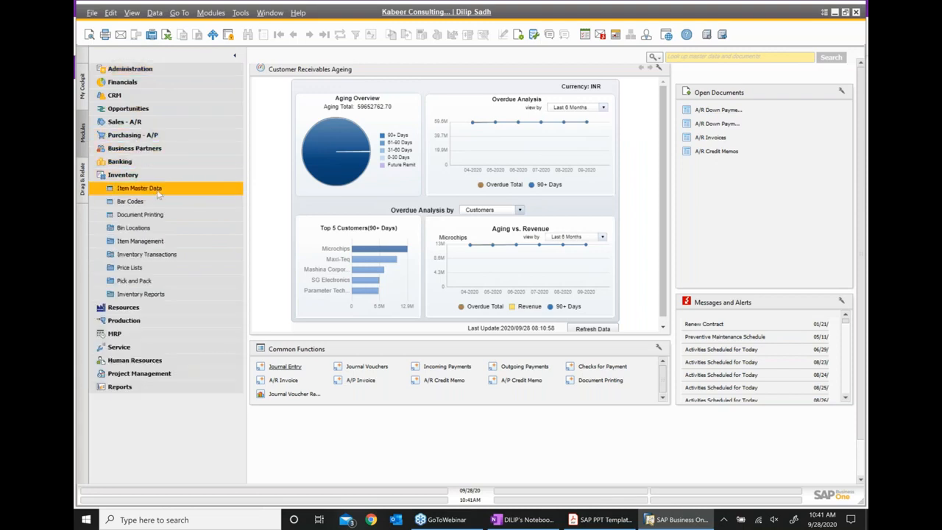
click(157, 188)
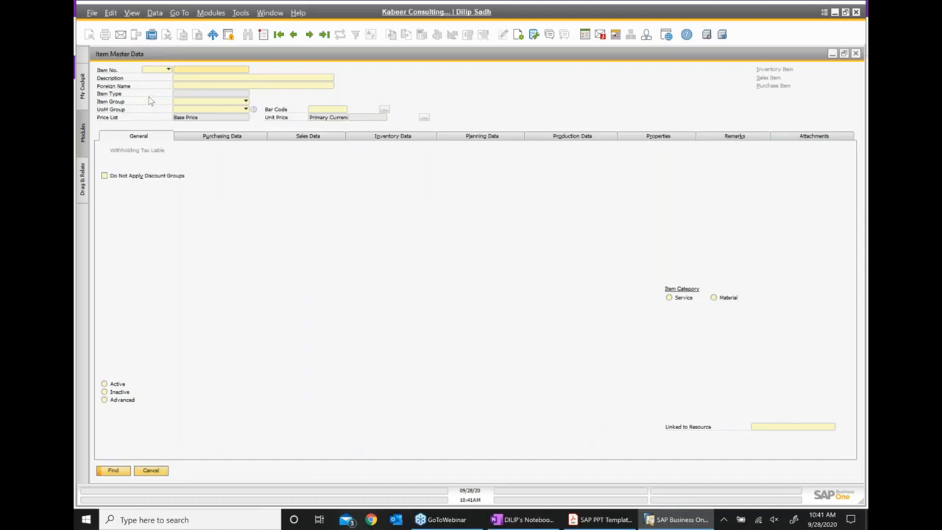
- Switch the item form to Add mode and set the item group to FG, accepting the defaults update
key(ctrl+a)
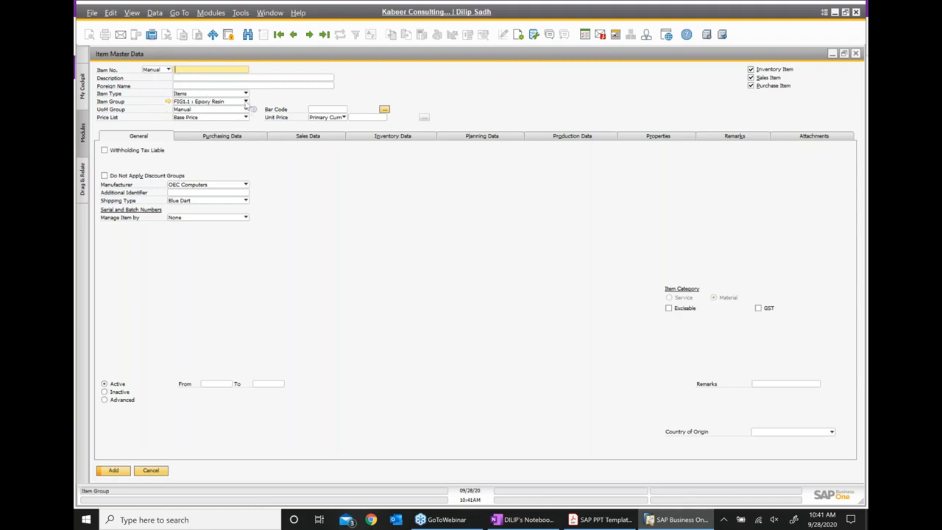
click(246, 102)
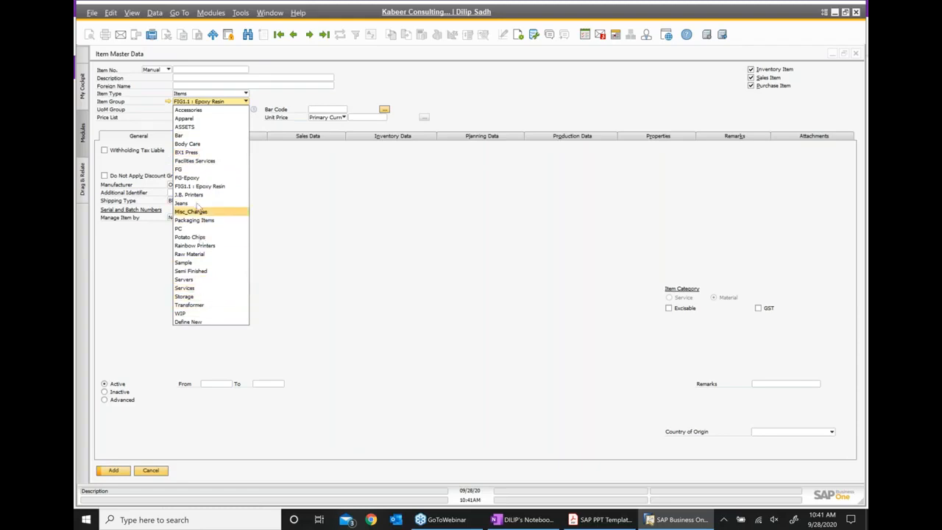
click(191, 172)
click(363, 270)
- Enter item number FIG003 with the description Automotive component 3
click(192, 70)
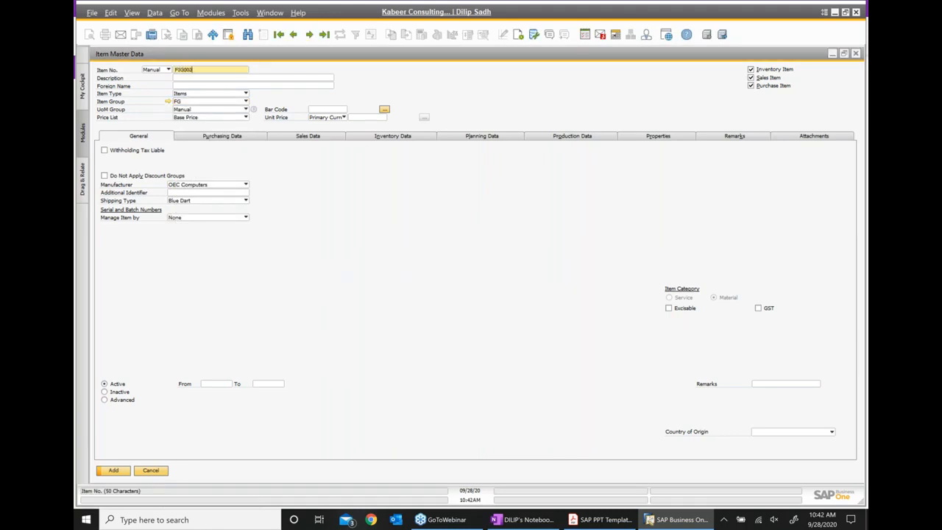
key(Tab)
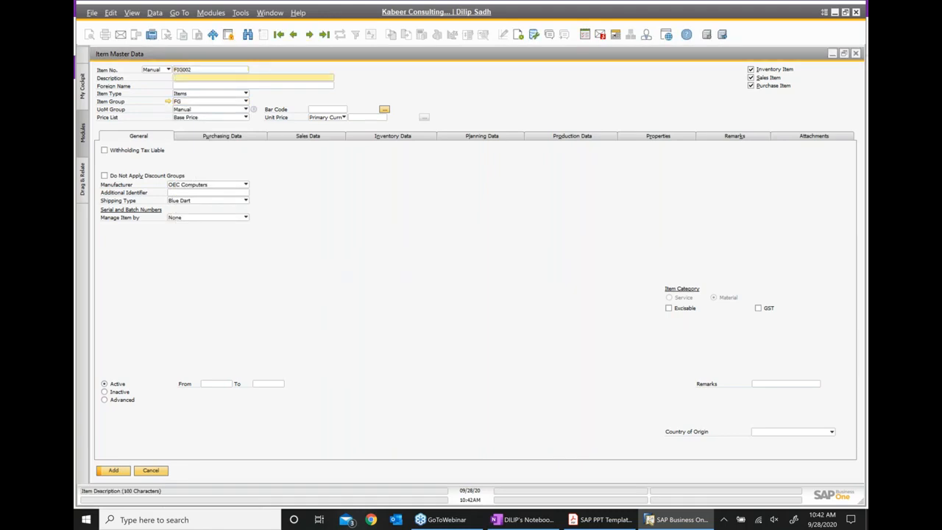
click(194, 70)
click(194, 70)
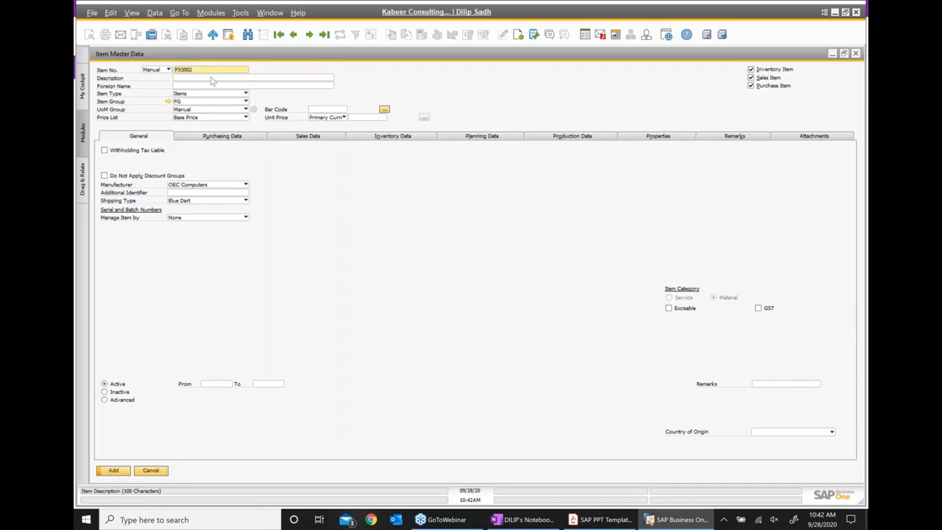
text(3)
key(Tab)
key(BackSpace)
key(BackSpace)
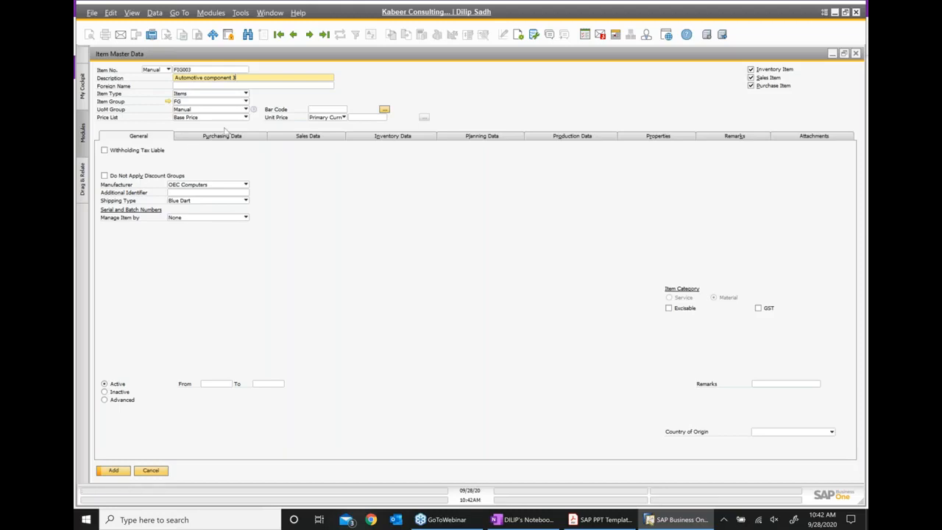
click(225, 139)
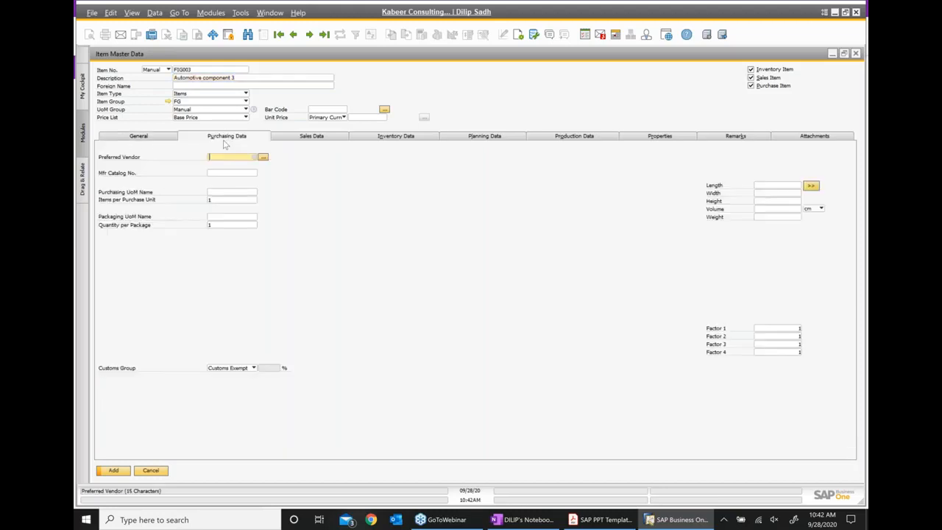
- Enter B as the purchasing unit of measure and review the sales and inventory data
click(221, 192)
text(B)
click(315, 137)
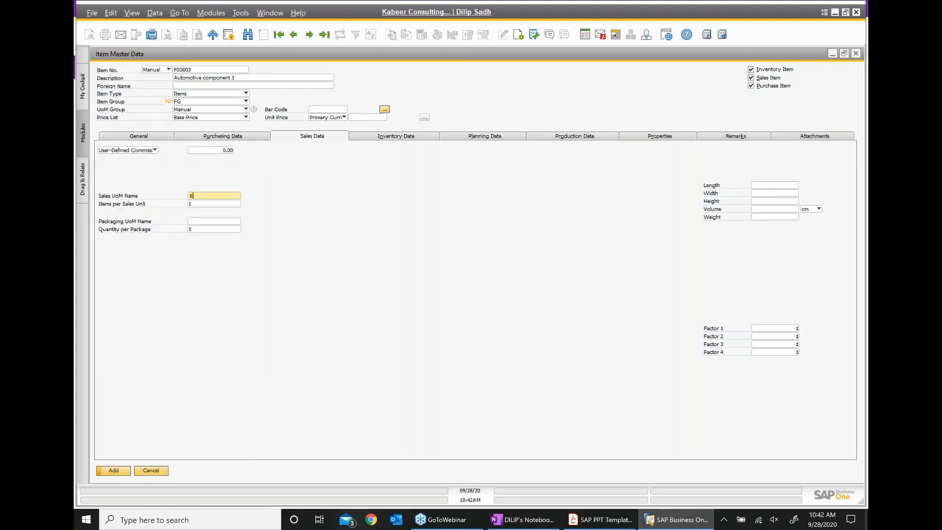
click(392, 138)
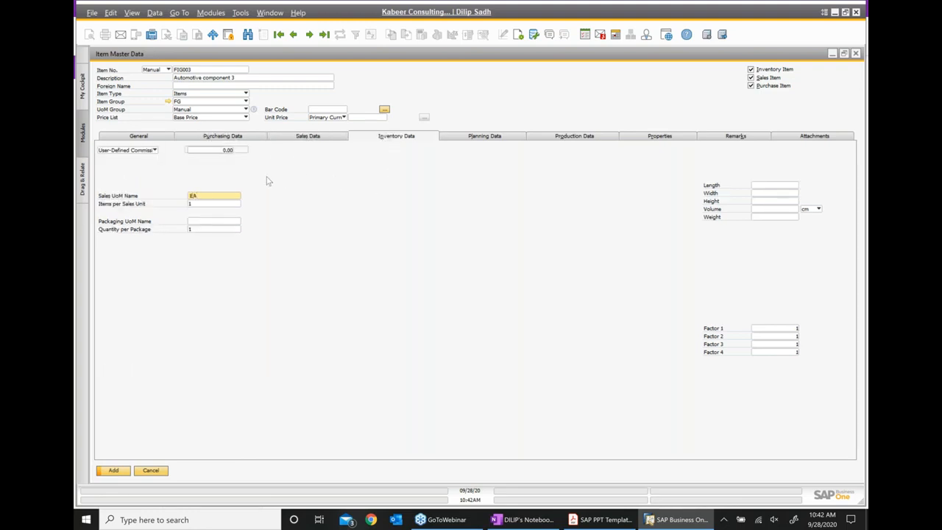
click(193, 168)
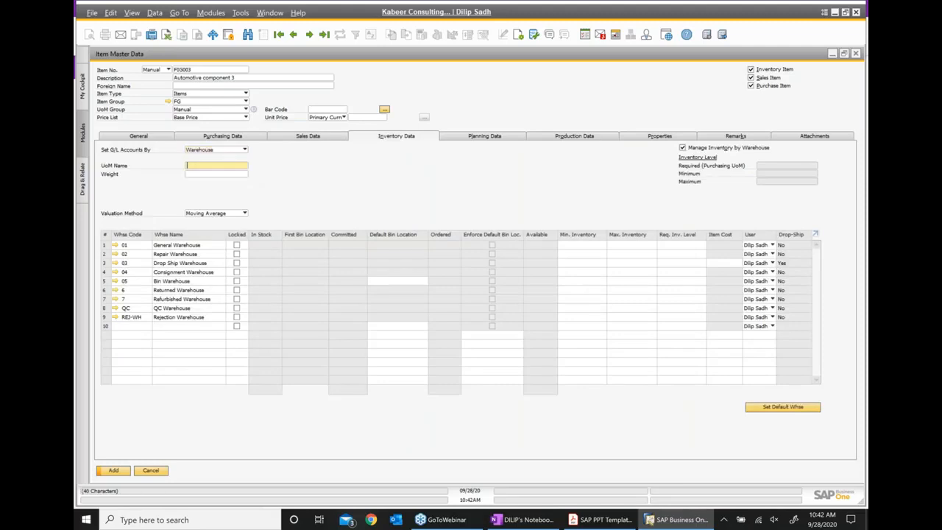
- Set the procurement method to Make and add item FIG003 from the General tab
click(491, 140)
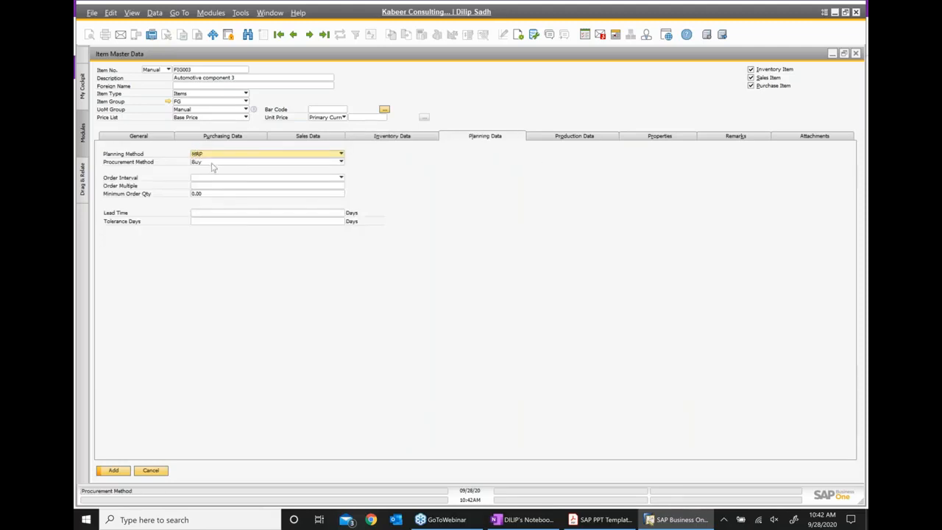
click(212, 165)
click(241, 182)
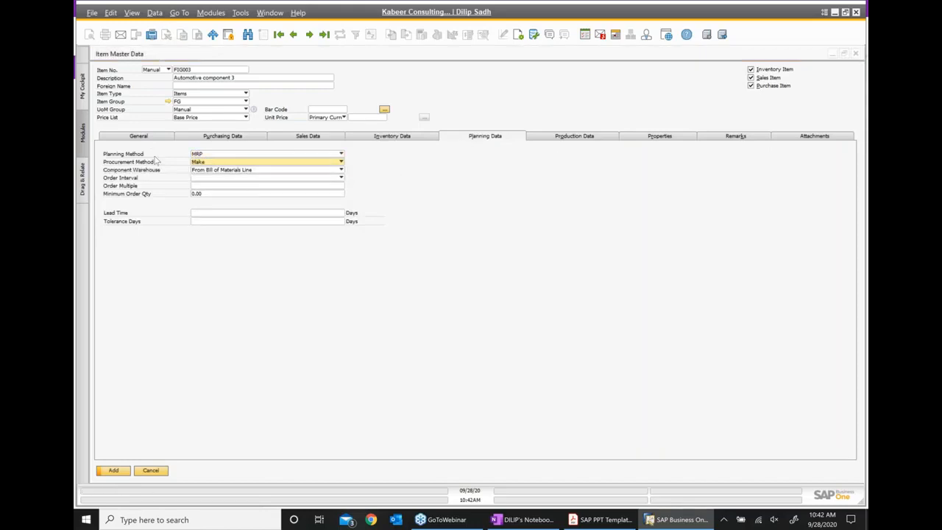
click(585, 140)
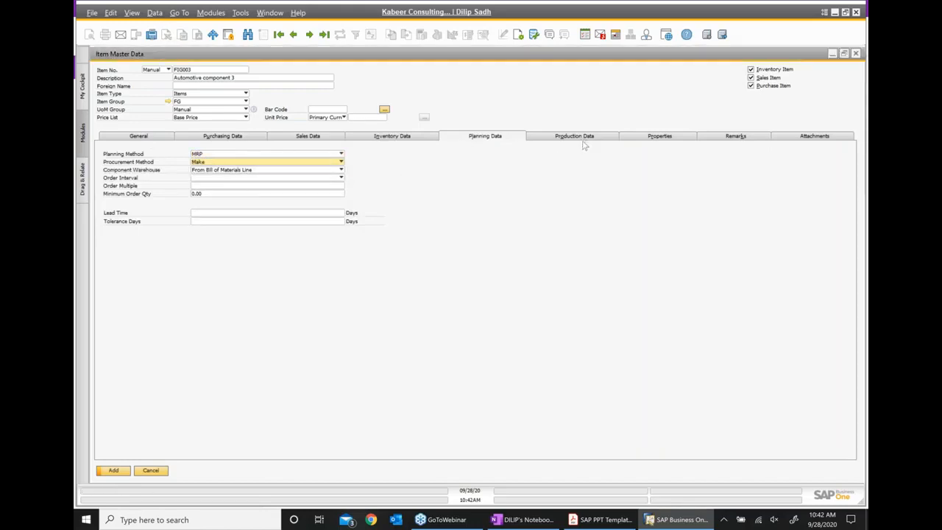
click(138, 136)
click(118, 471)
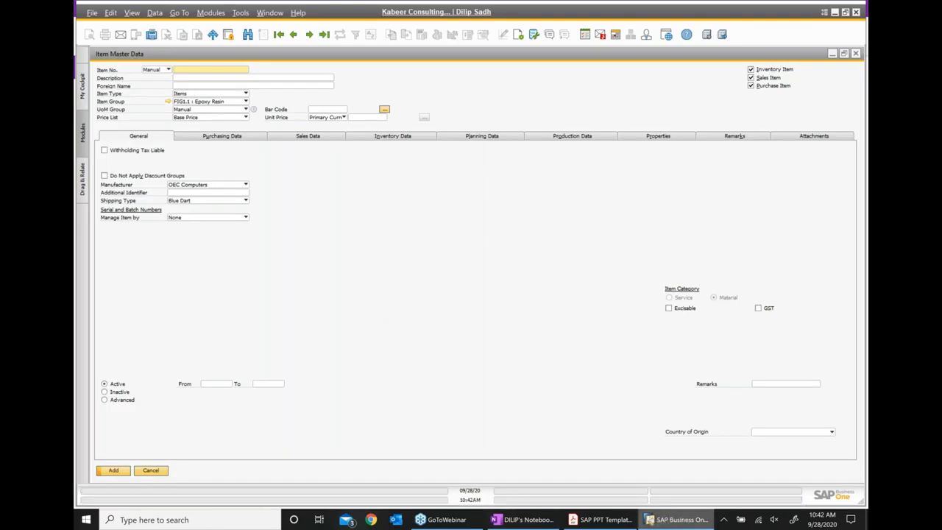
- Append '... FIG003' after Material in the OneNote notes
mouse_move(599, 520)
click(524, 520)
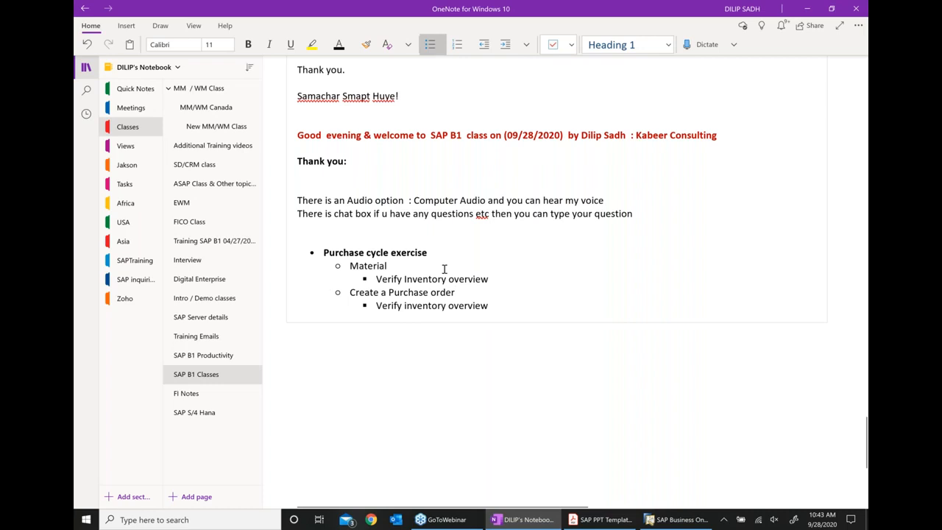
text(... FIG003)
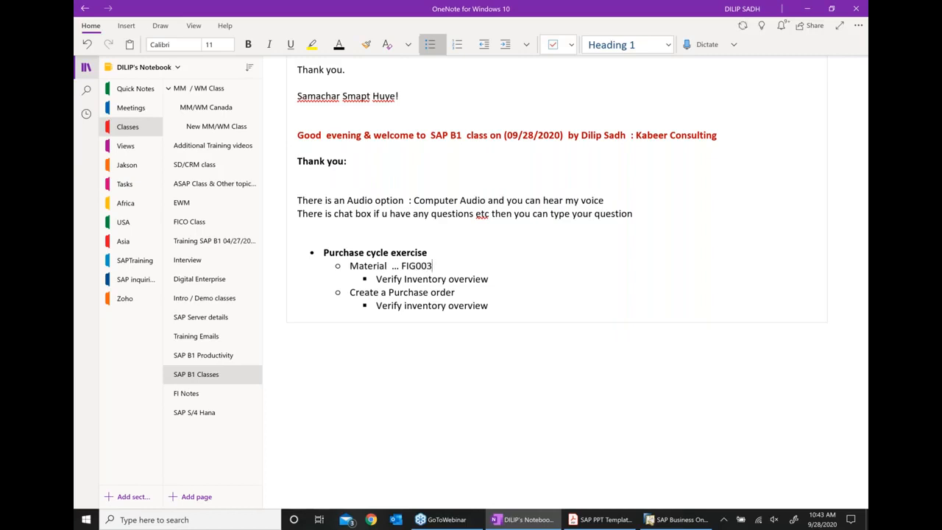
- Reorder the taskbar windows and bring SAP Business One back to the front
click(598, 521)
drag(669, 521, 524, 521)
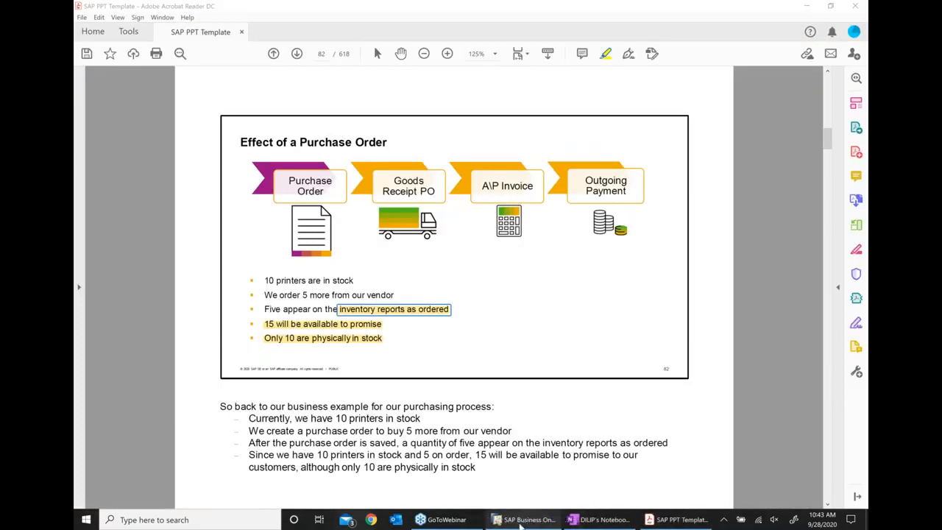
click(524, 521)
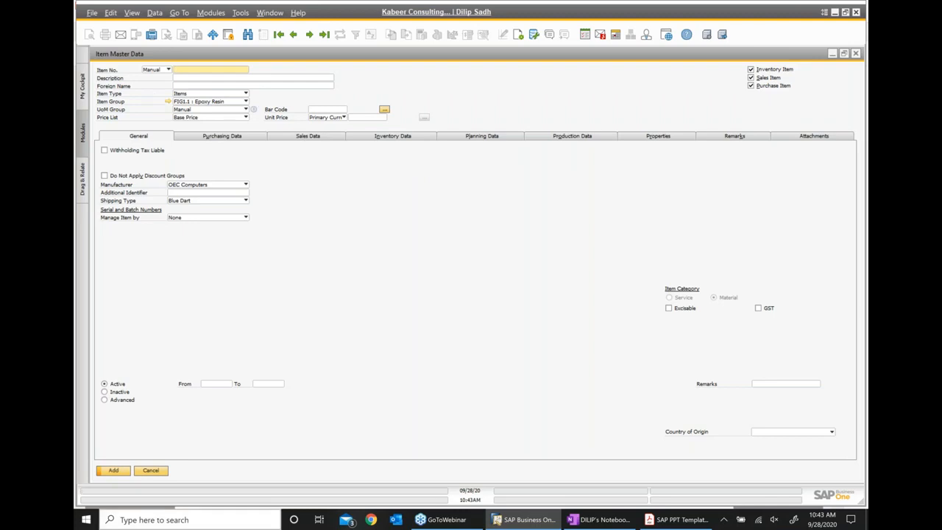
- Close the blank form, reopen Item Master Data and search Item No. with * to list every item
click(156, 471)
click(151, 190)
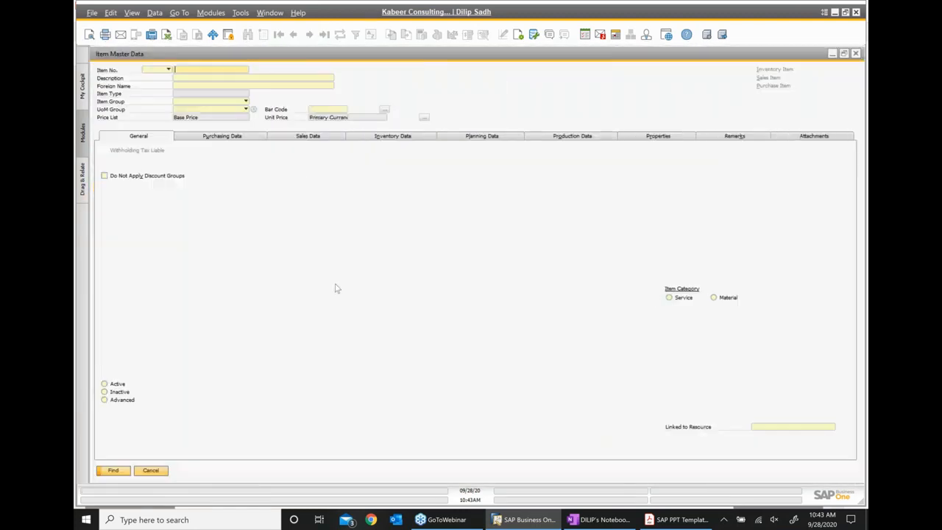
text(*)
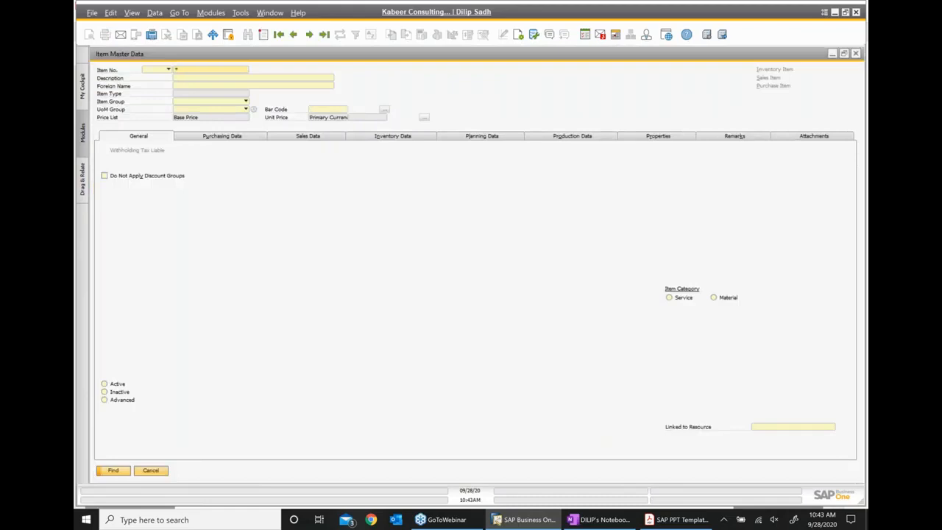
key(Return)
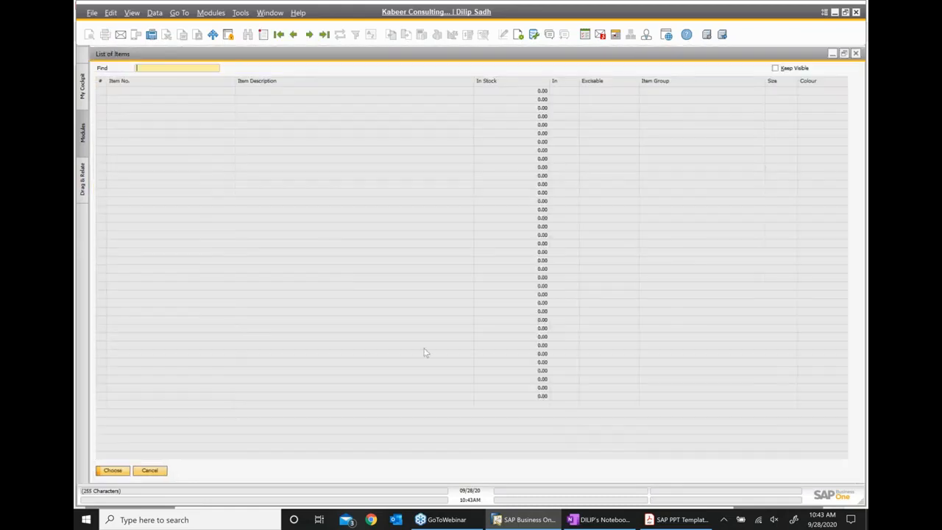
scroll(250, 313, down, 3)
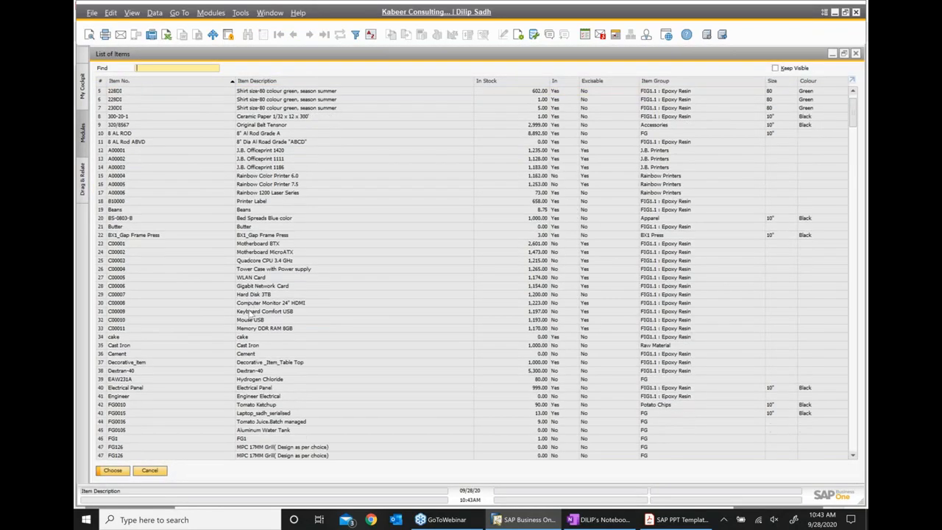
scroll(252, 313, down, 3)
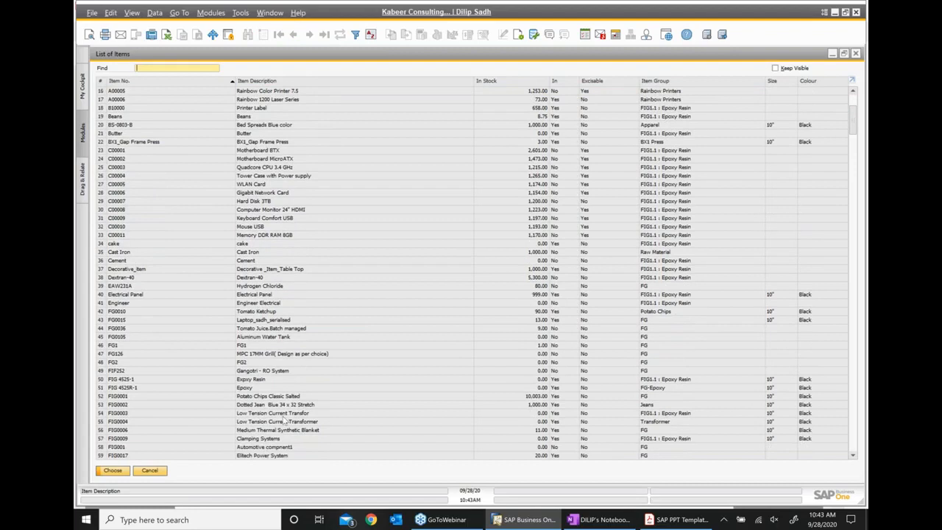
scroll(284, 416, down, 2)
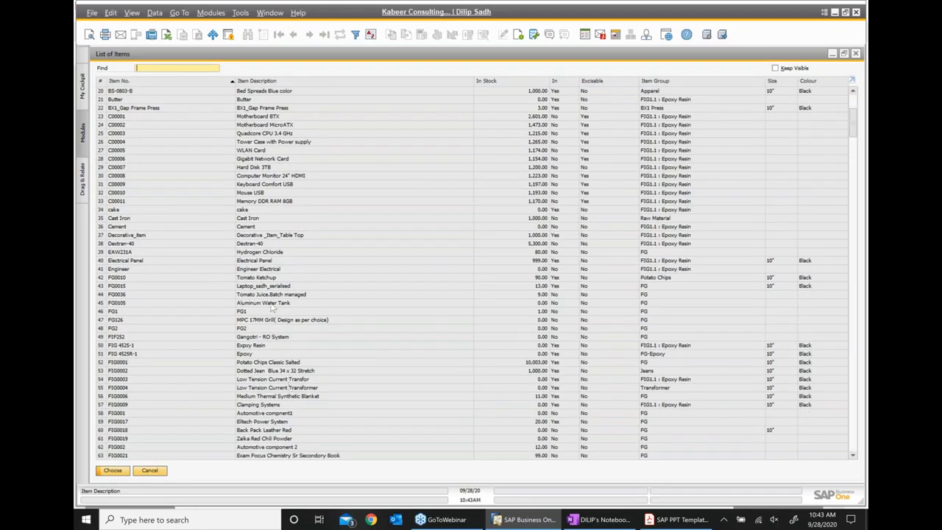
- Filter the List of Items for FIG003 and open the Automotive component 3 record
text(FI)
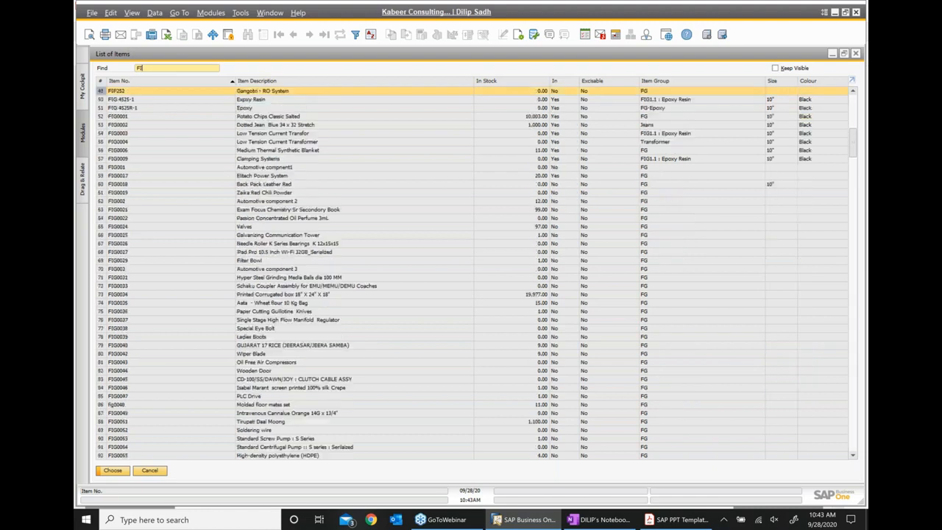
text(G003)
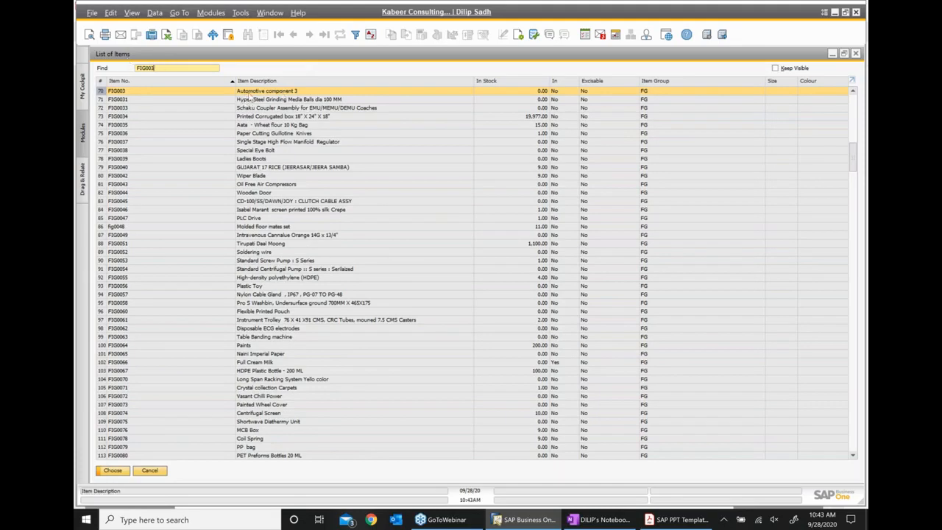
double_click(251, 94)
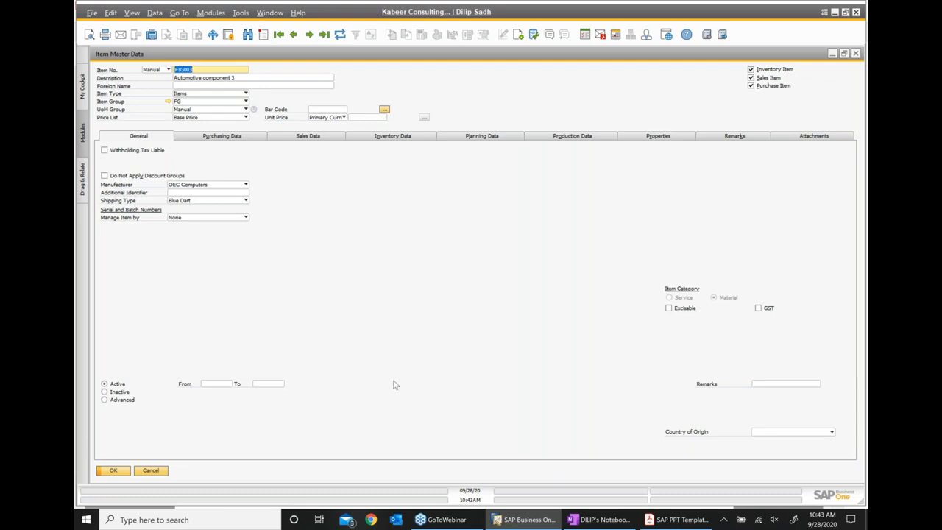
- Review FIG003's per-warehouse Inventory Data, then restore and reposition the item window
click(426, 139)
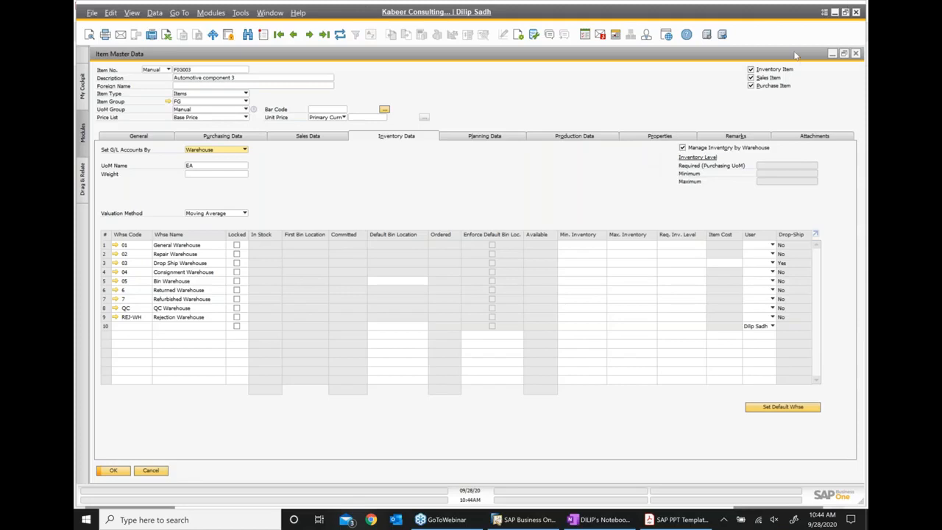
double_click(727, 56)
drag(717, 101, 532, 80)
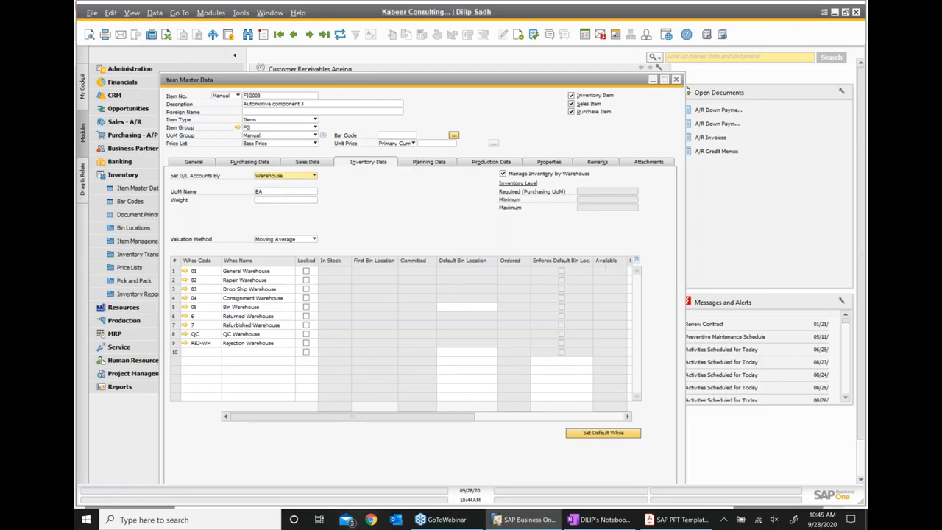
- Close the FIG003 record, glance at the SAP PPT Template slides, then return to SAP Business One
click(675, 81)
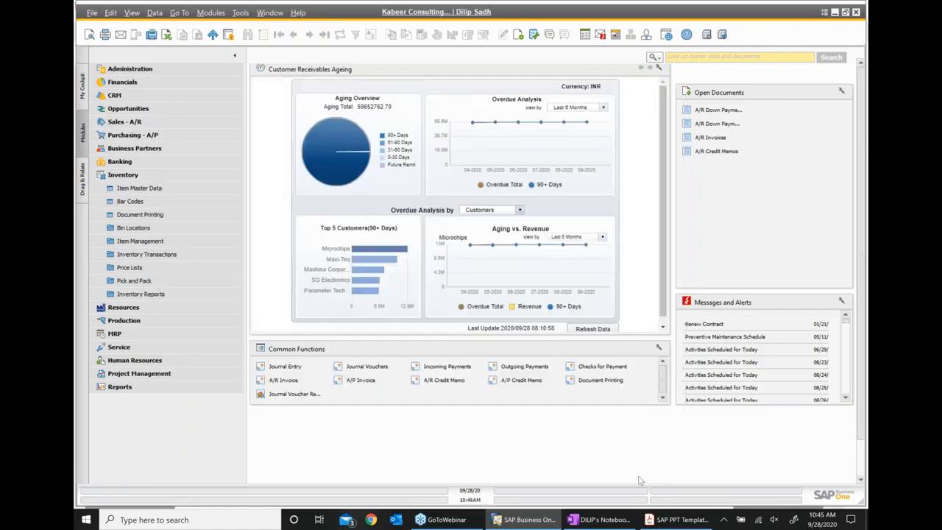
click(677, 519)
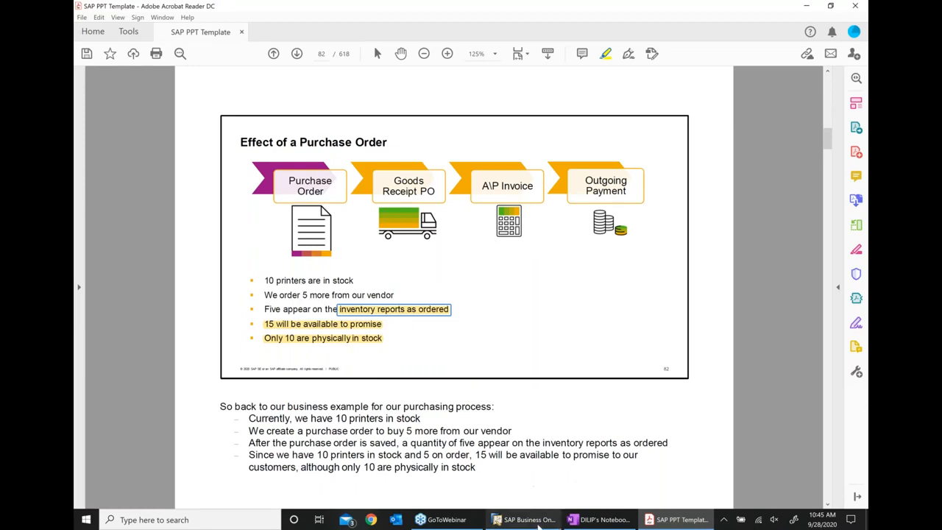
click(541, 523)
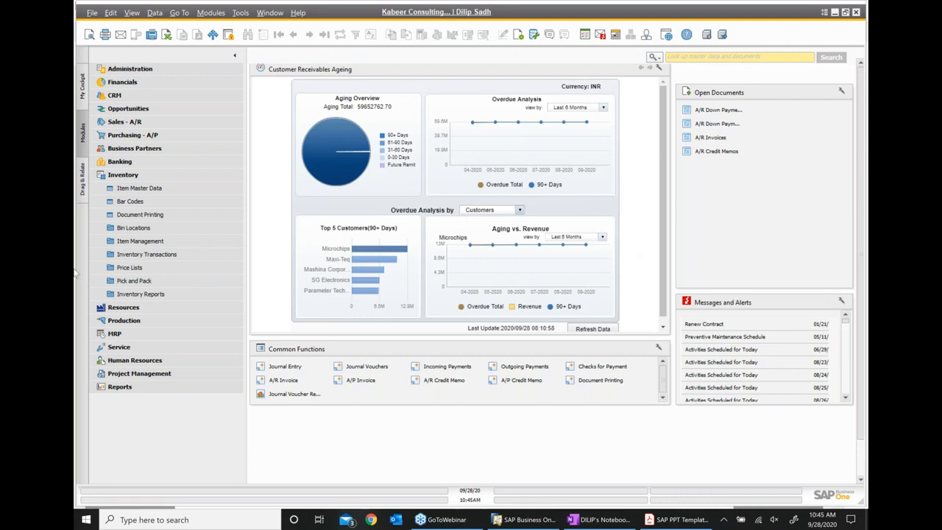
click(125, 175)
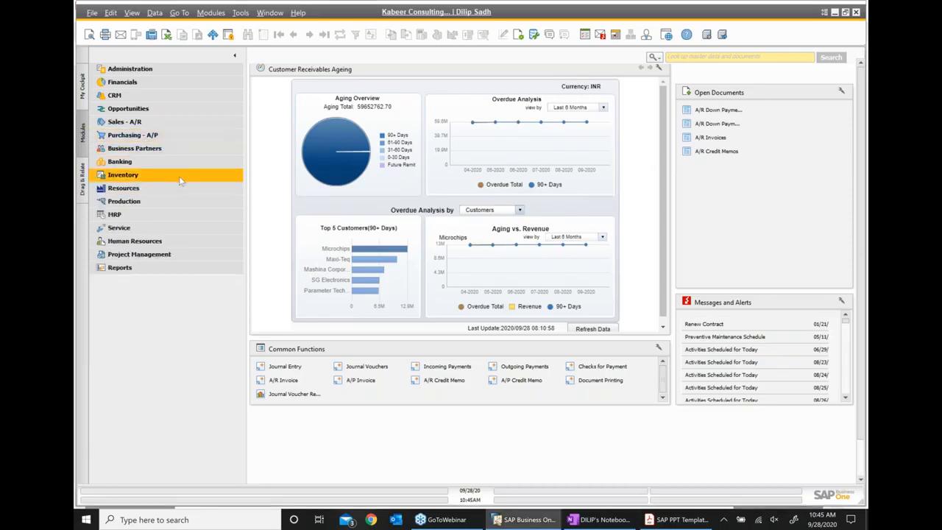
click(141, 70)
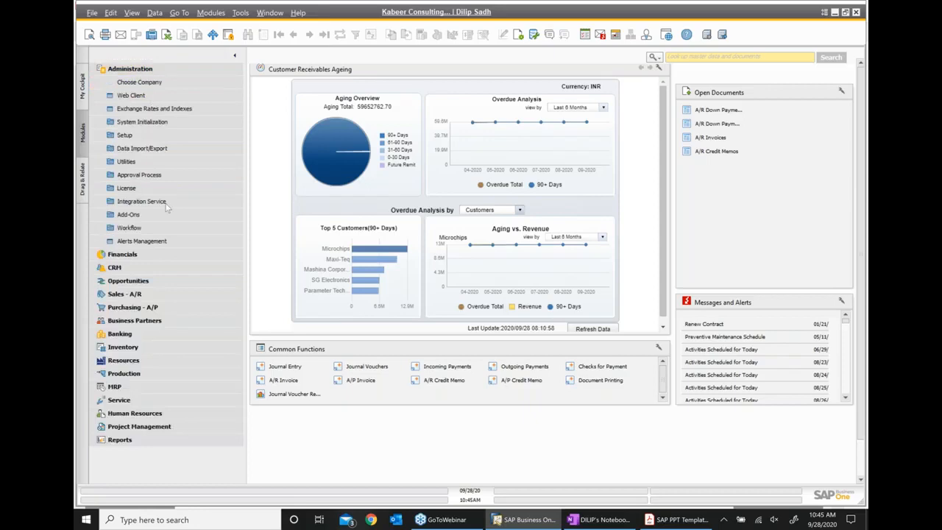
click(158, 177)
click(164, 202)
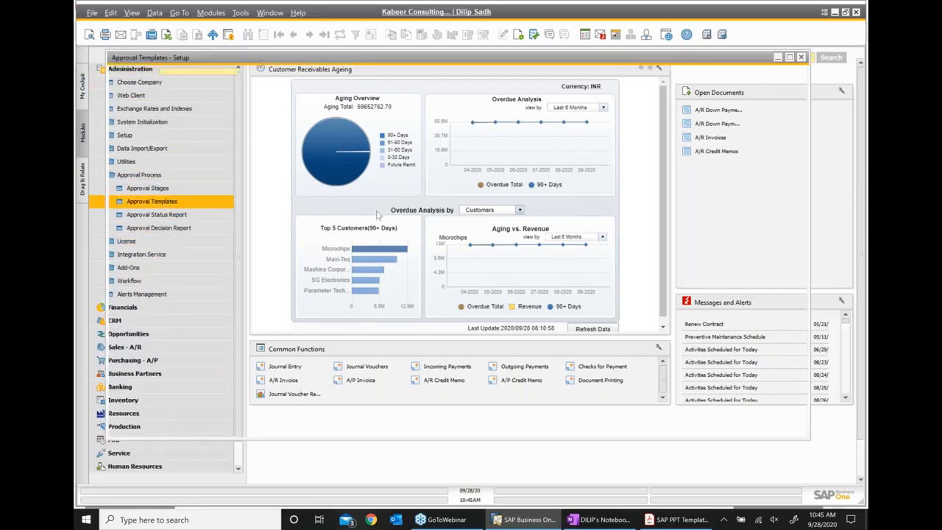
click(211, 112)
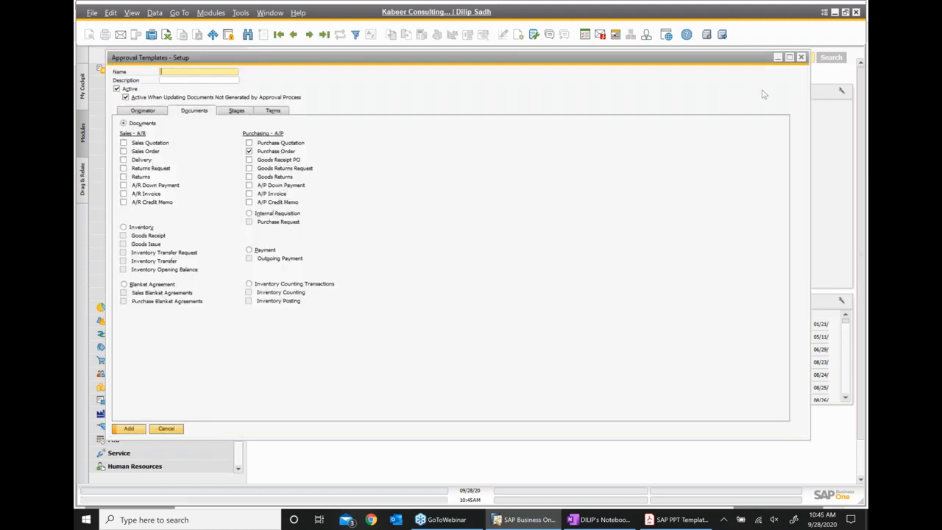
click(801, 56)
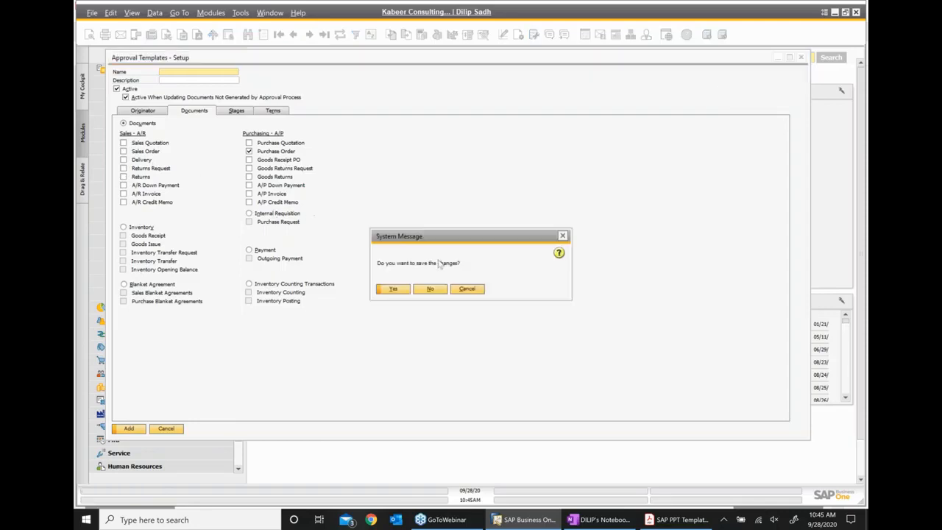
click(425, 289)
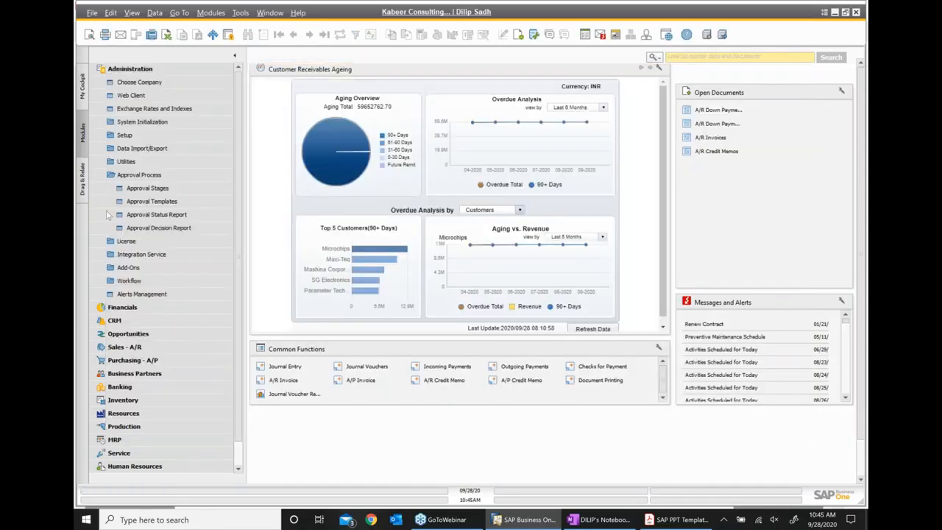
click(132, 69)
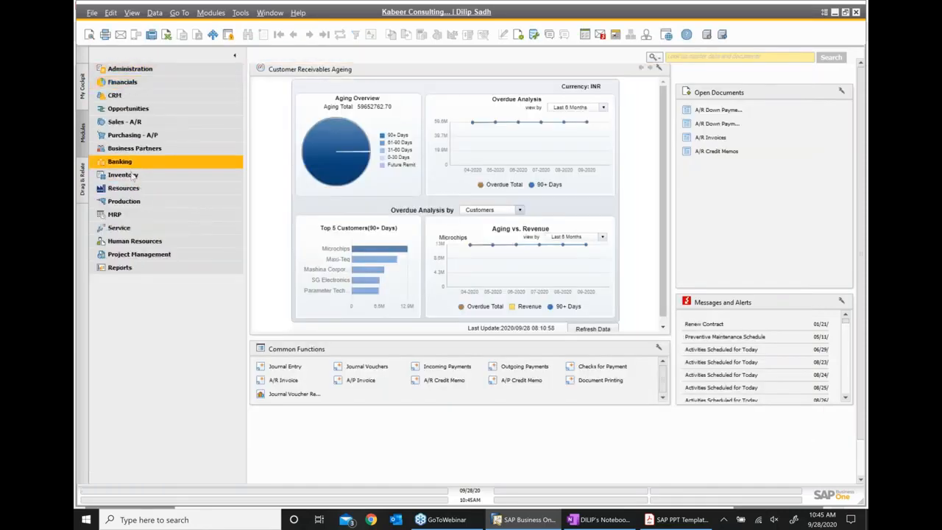
- Start a new purchase order for vendor Acme Associates with FIG003 on the first line
click(144, 136)
click(153, 122)
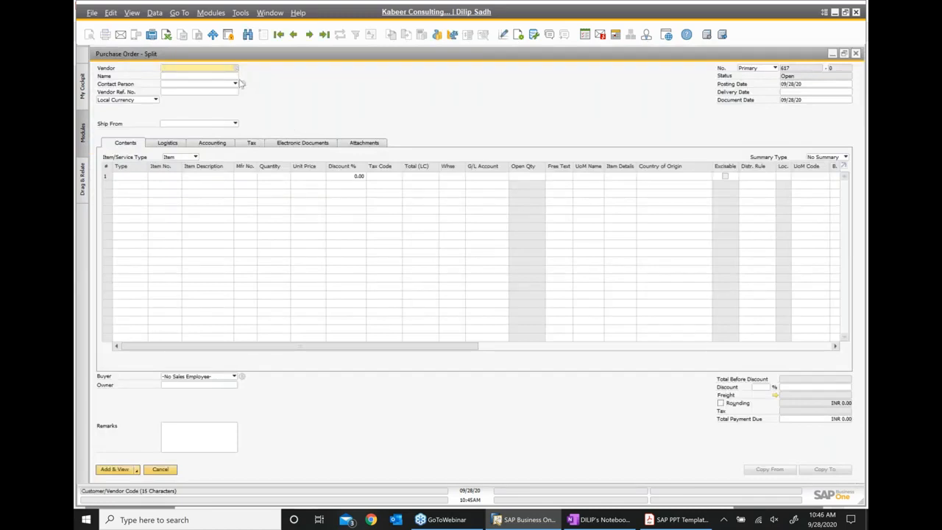
click(236, 69)
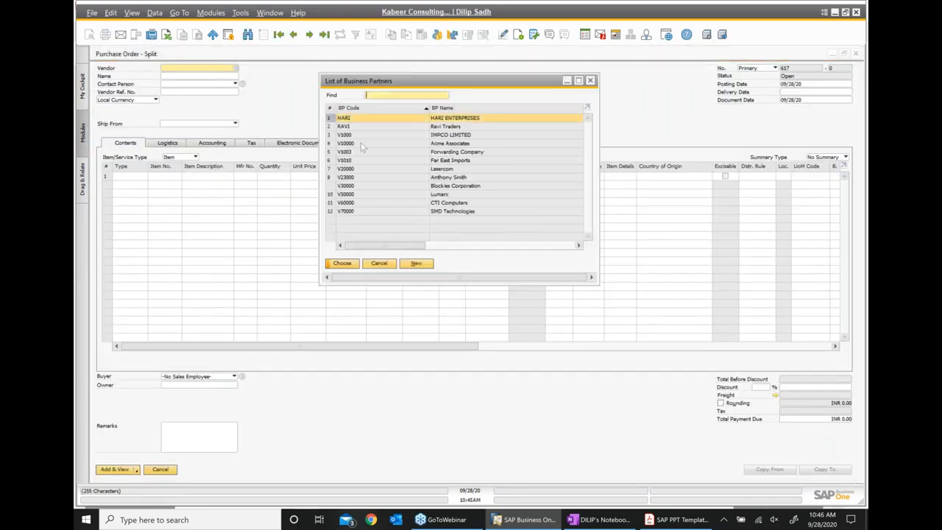
double_click(444, 143)
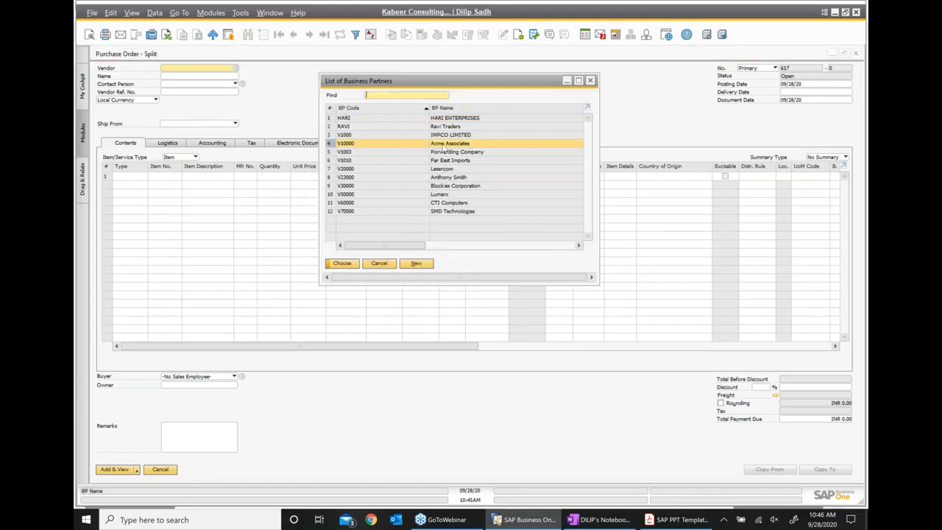
click(161, 177)
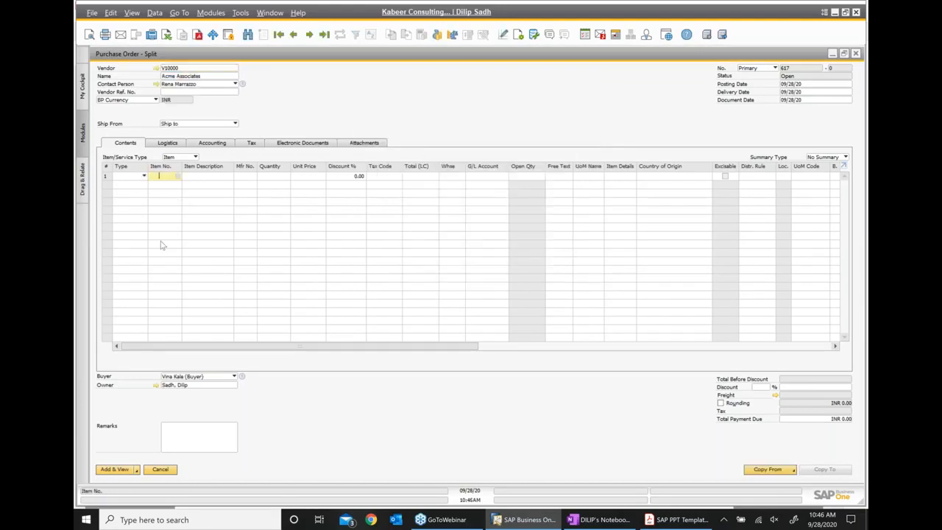
text(FIG003)
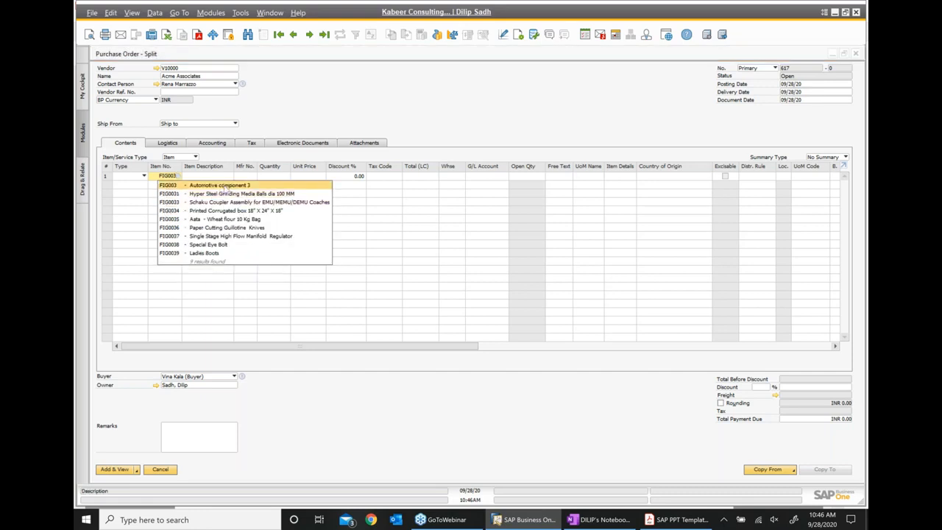
click(226, 187)
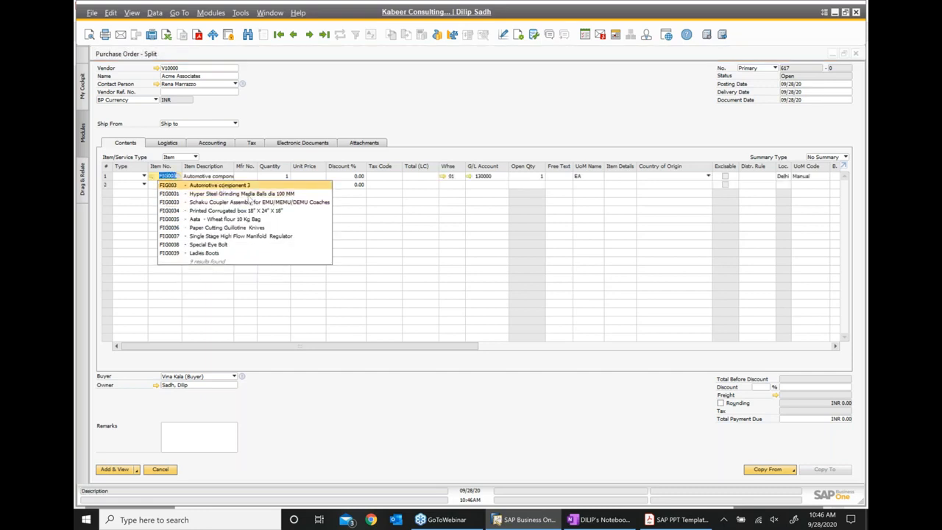
- Enter quantity 10 at unit price 200, add the order and minimize it
click(284, 177)
text(1)
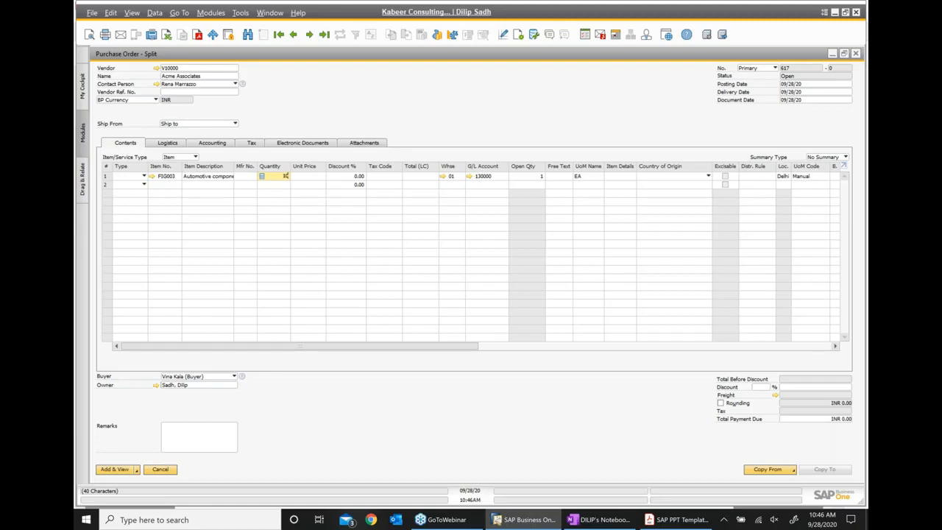
text(0)
key(Tab)
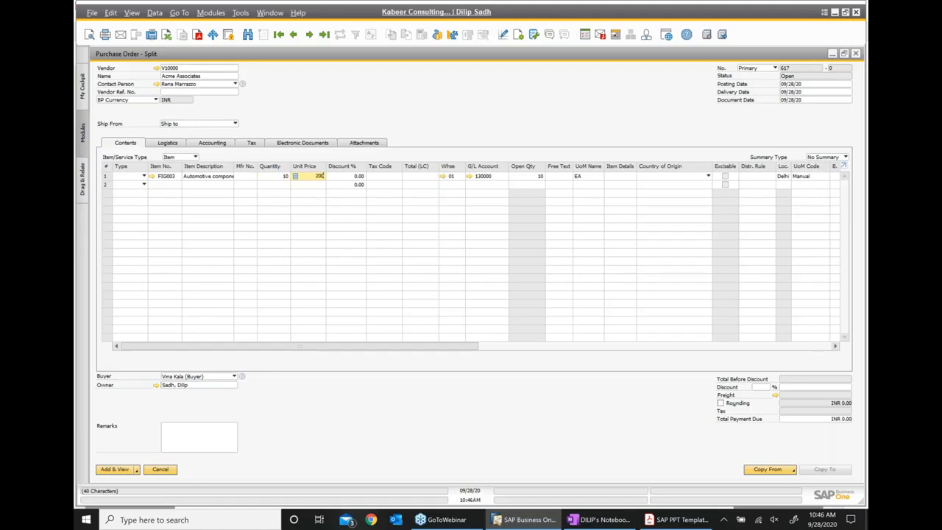
click(210, 431)
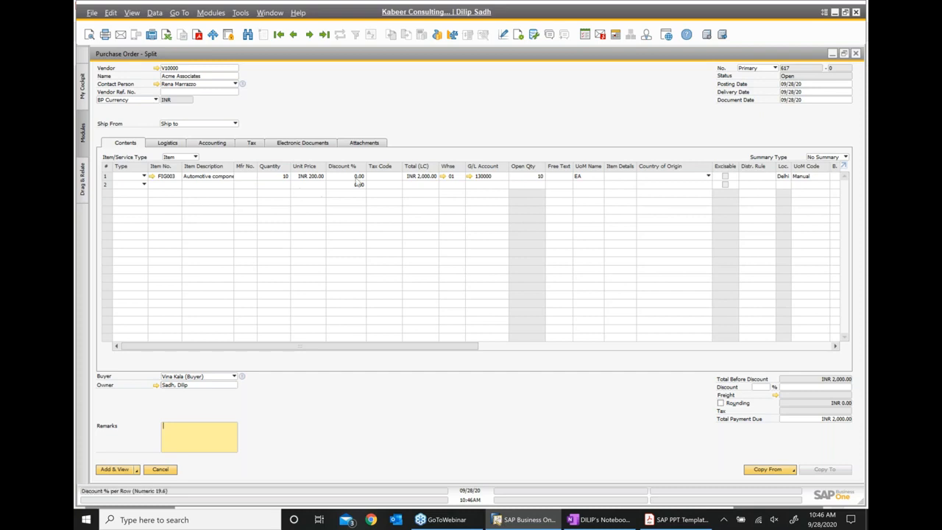
click(116, 469)
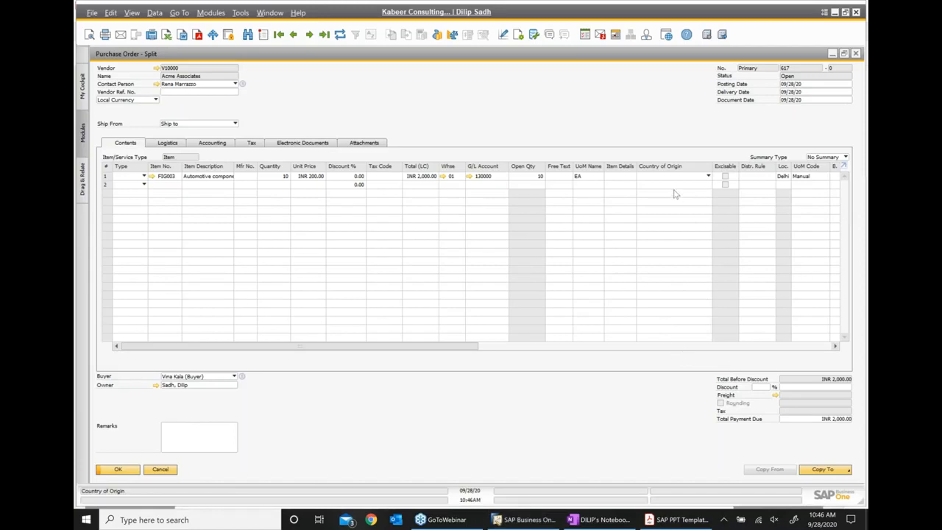
click(831, 54)
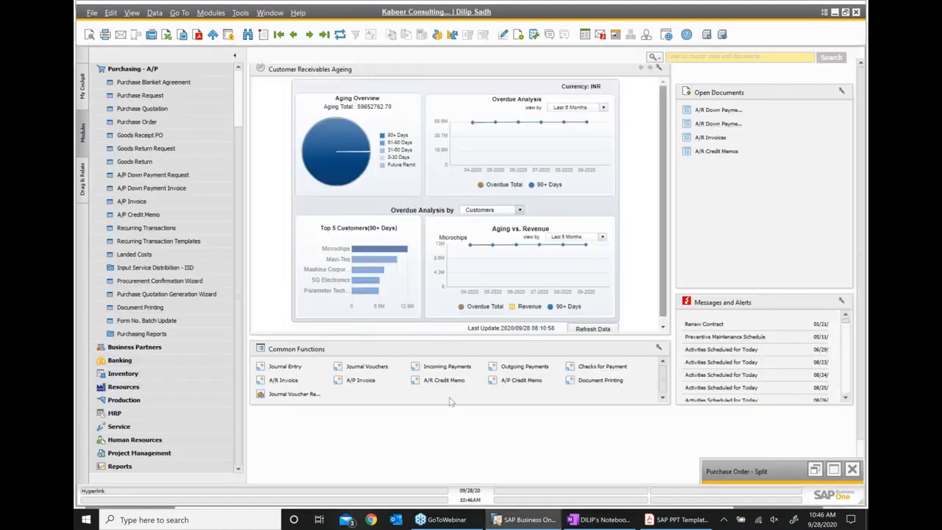
- Open FIG003 in Item Master Data and show its Inventory Data: 10 ordered, 10 available in General Warehouse 01
click(133, 69)
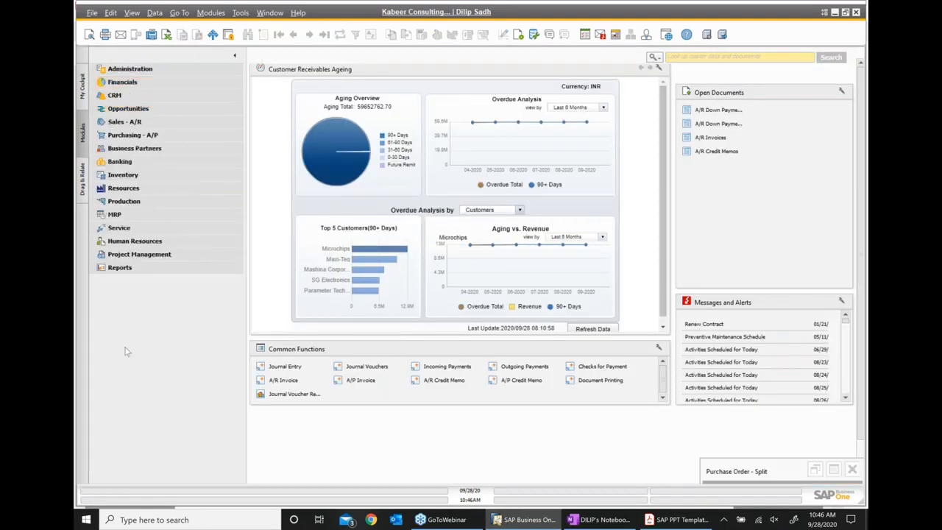
click(122, 179)
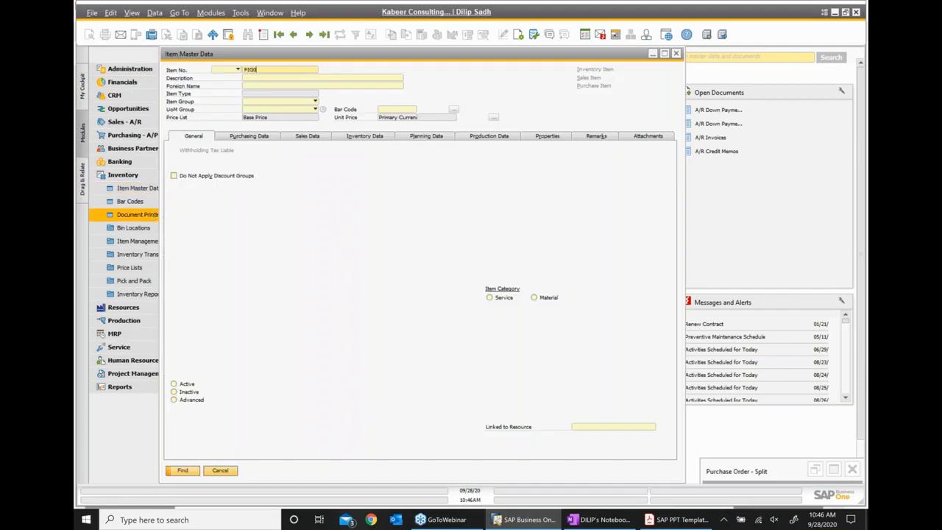
key(Return)
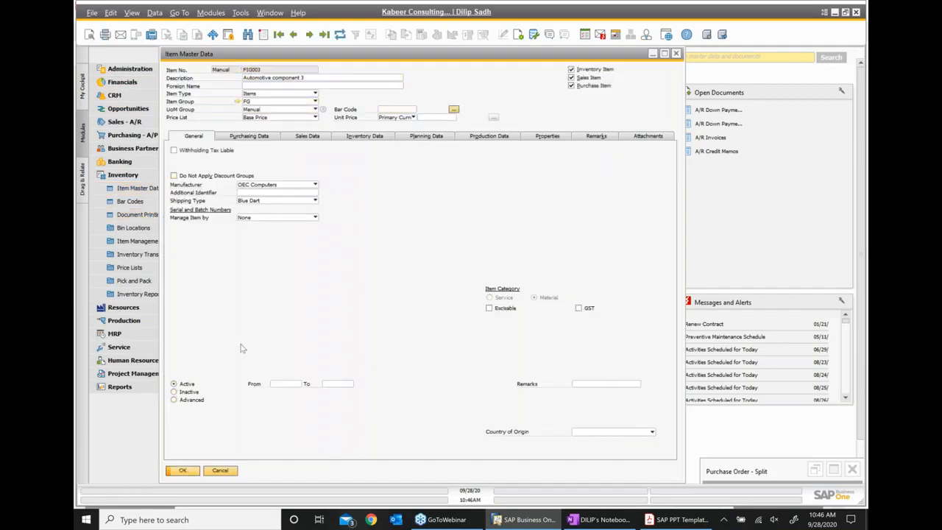
click(380, 136)
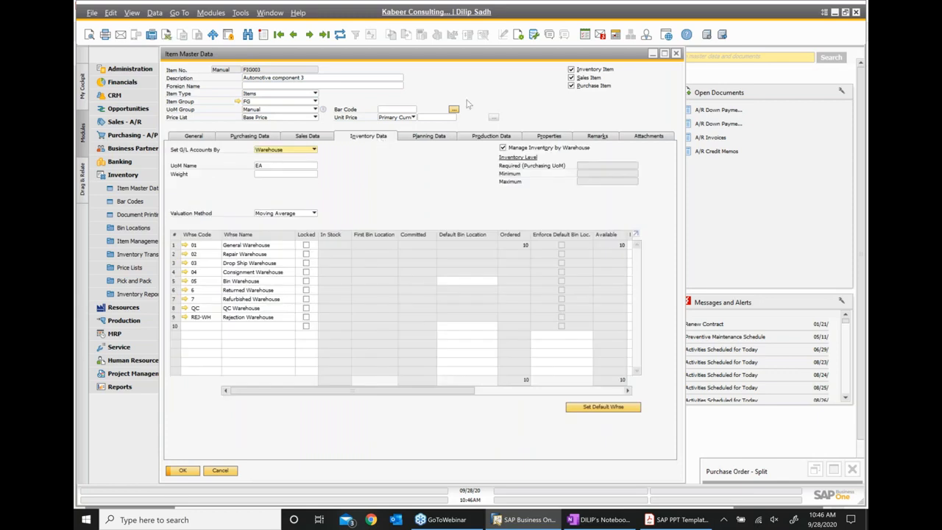
click(664, 54)
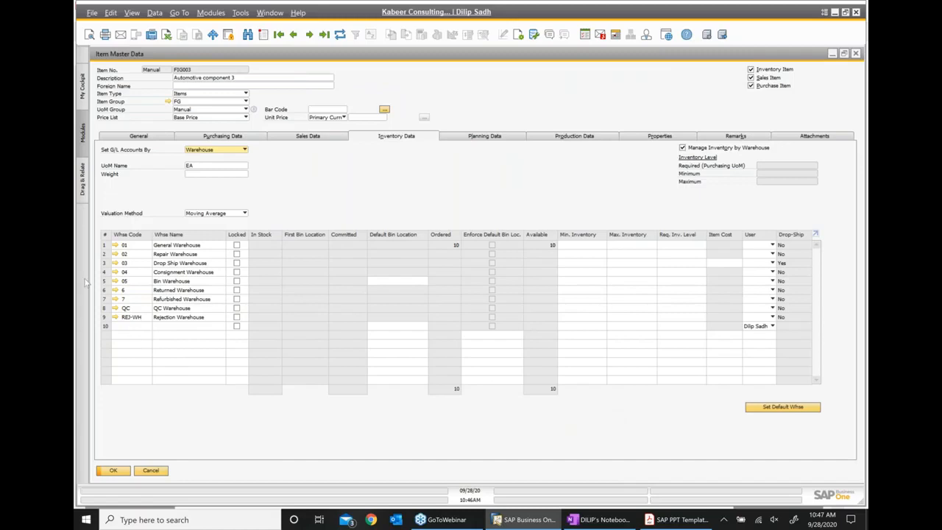
- Select FIG003's General Warehouse row, restore and reposition the item window, then close the record
click(103, 246)
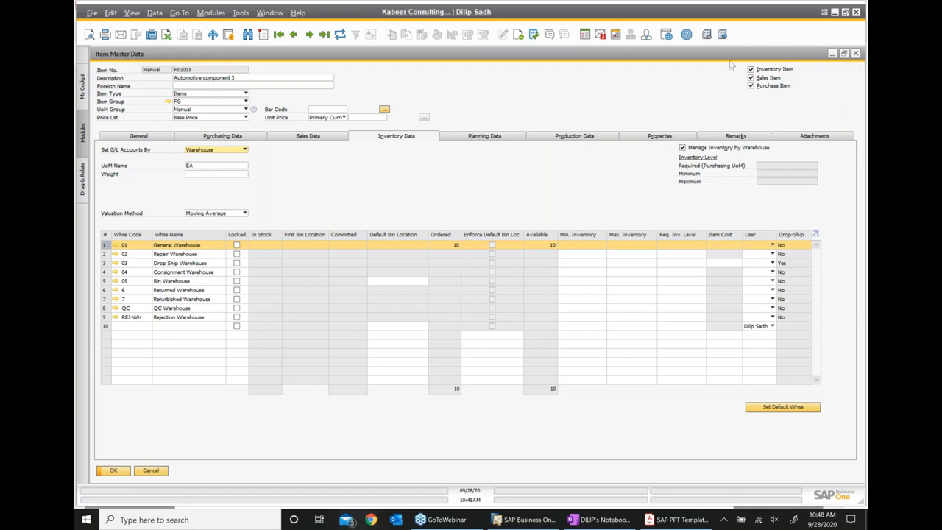
click(832, 54)
drag(508, 68, 428, 66)
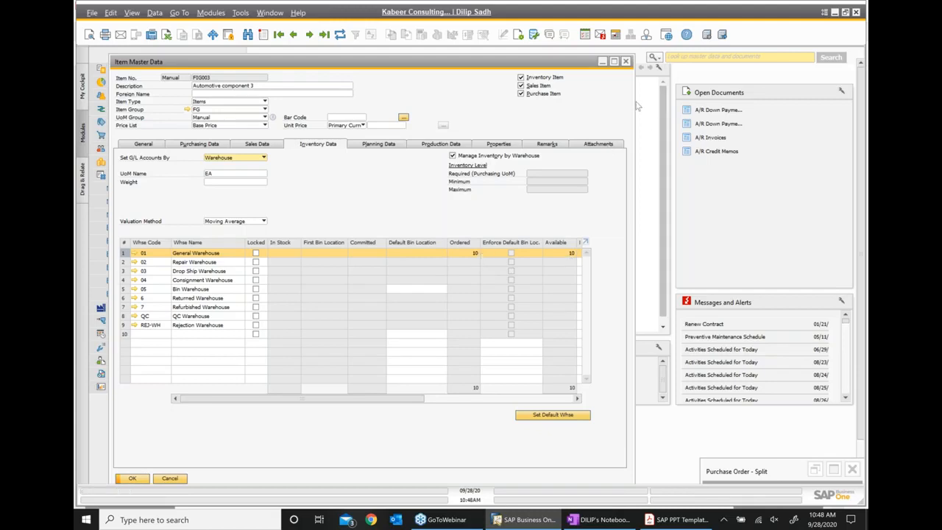
click(627, 61)
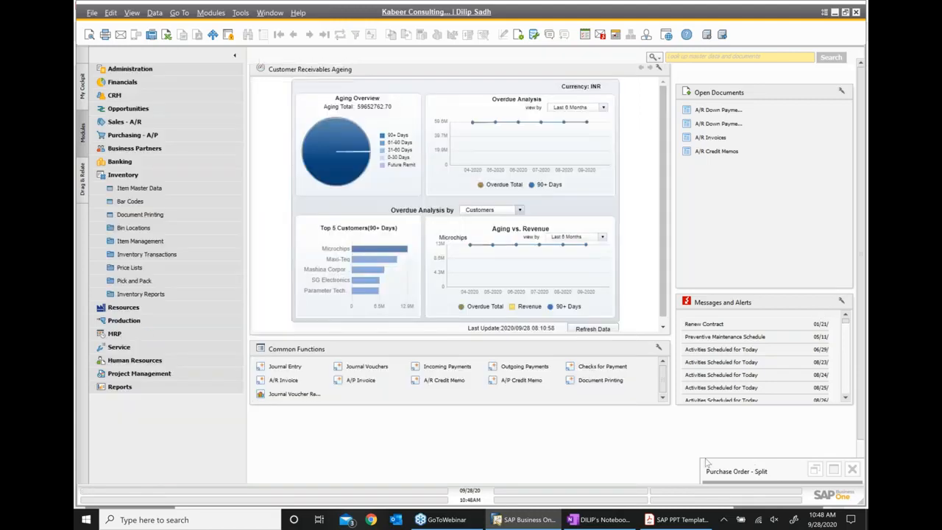
- Advance the slide deck from page 82 to page 83, 'Addresses in the Purchase Order', then return to SAP
click(677, 519)
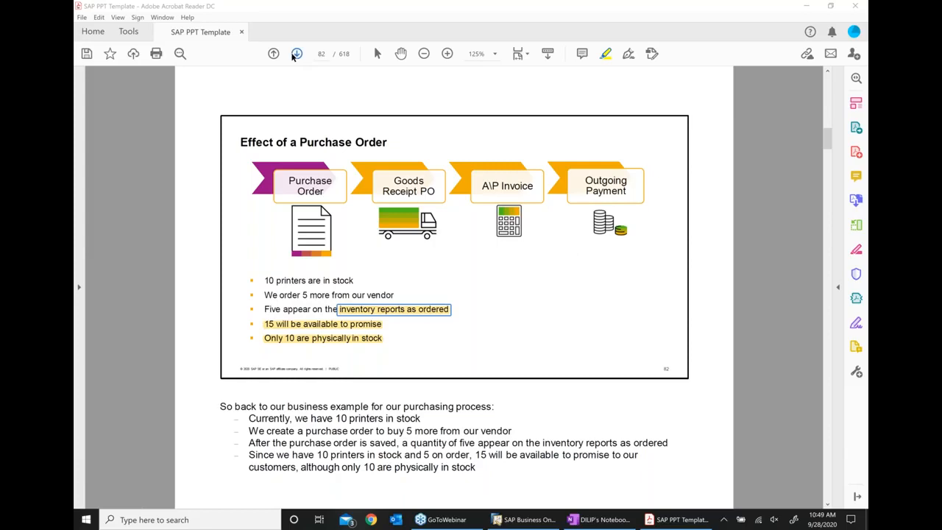
click(295, 54)
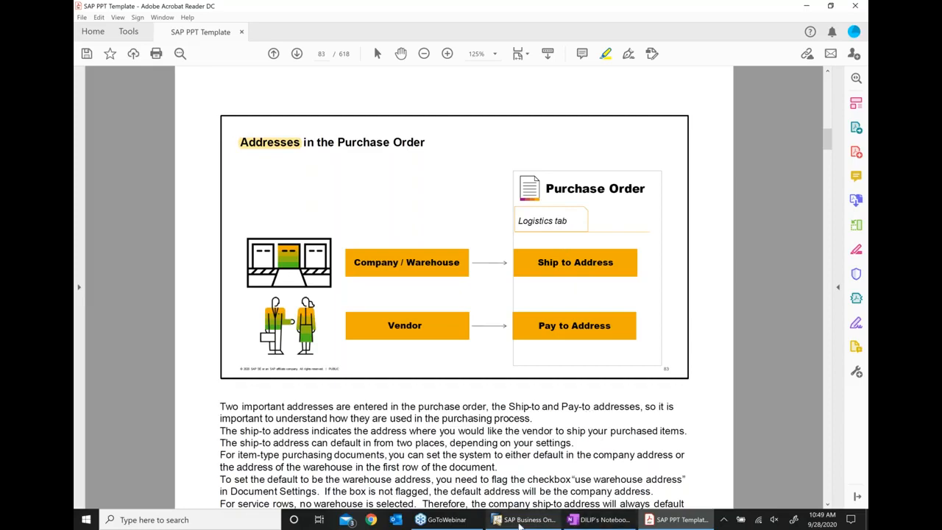
click(527, 520)
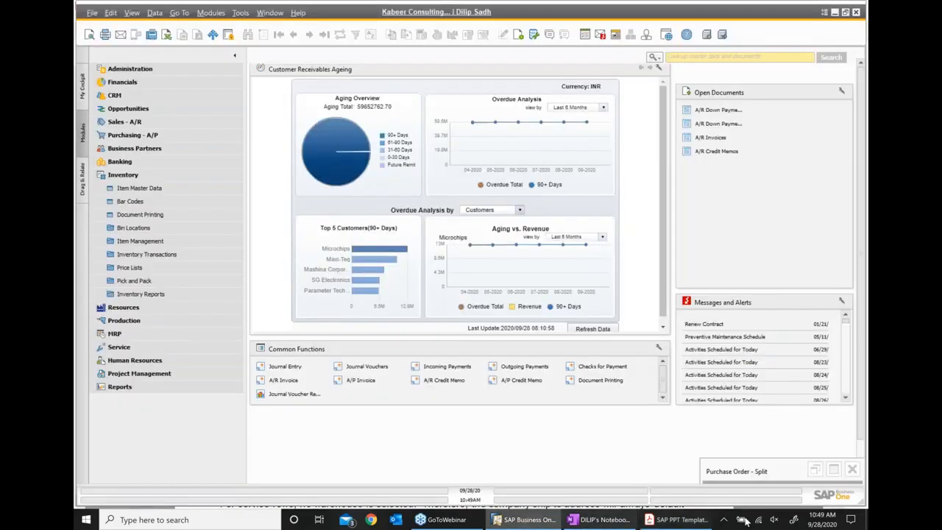
- Restore purchase order 617 and review its Logistics ship-to and pay-to addresses, then bring back the slide deck
click(833, 471)
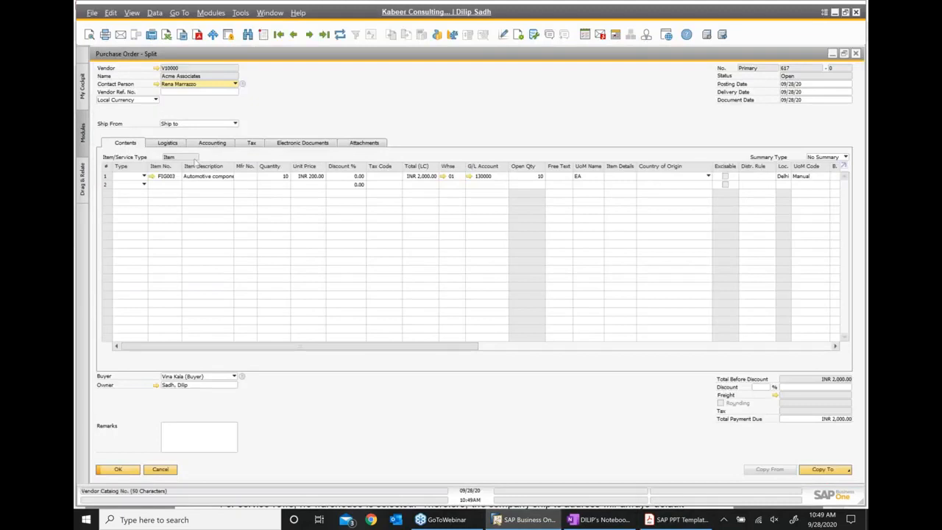
click(169, 142)
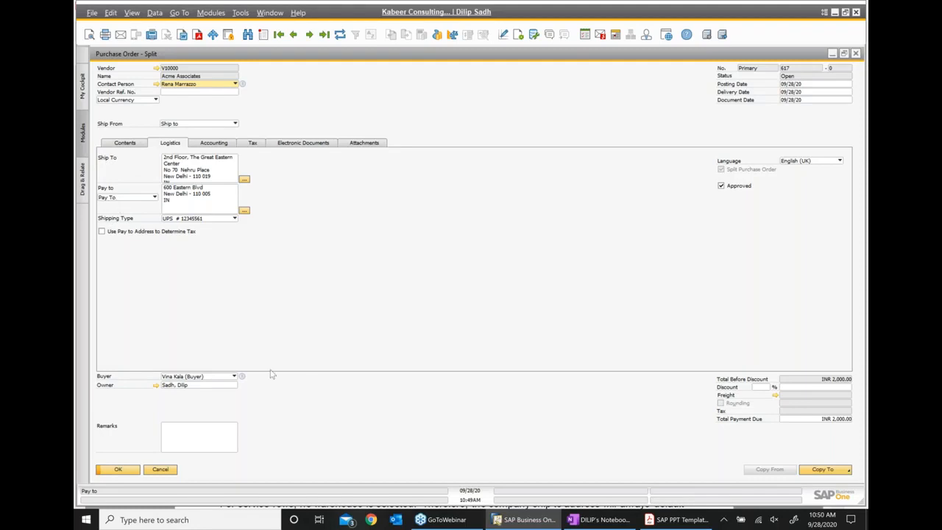
click(662, 520)
click(600, 519)
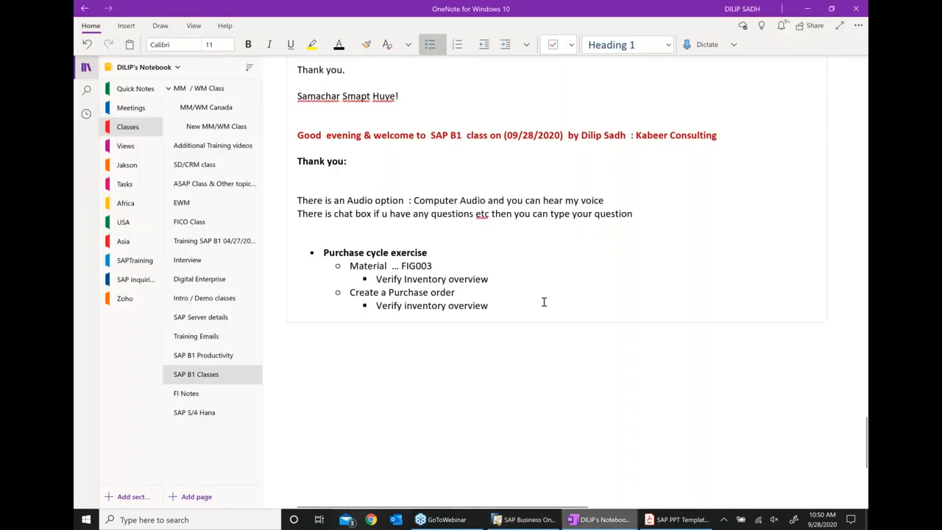
click(653, 521)
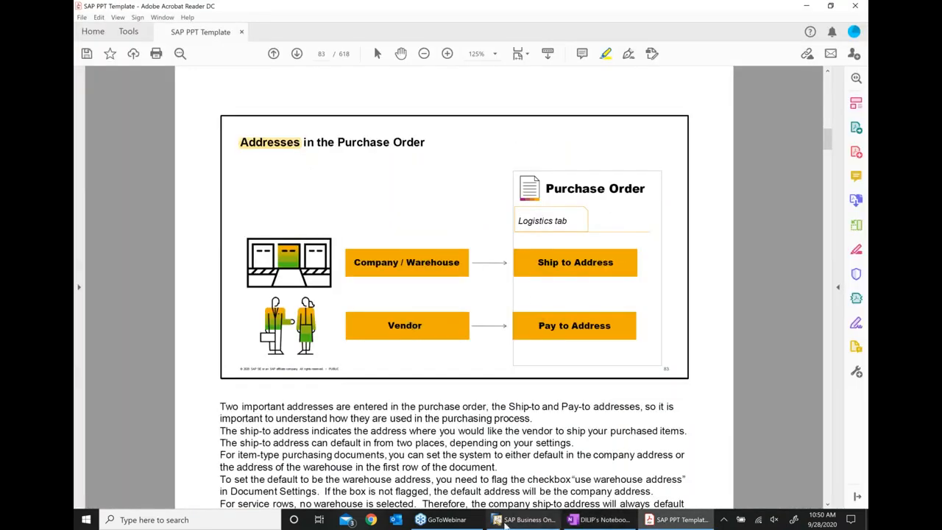
- Move to page 84, the Goods Receipt PO slide, highlight the build-from-purchase-order bullet, and return to order 617
click(534, 521)
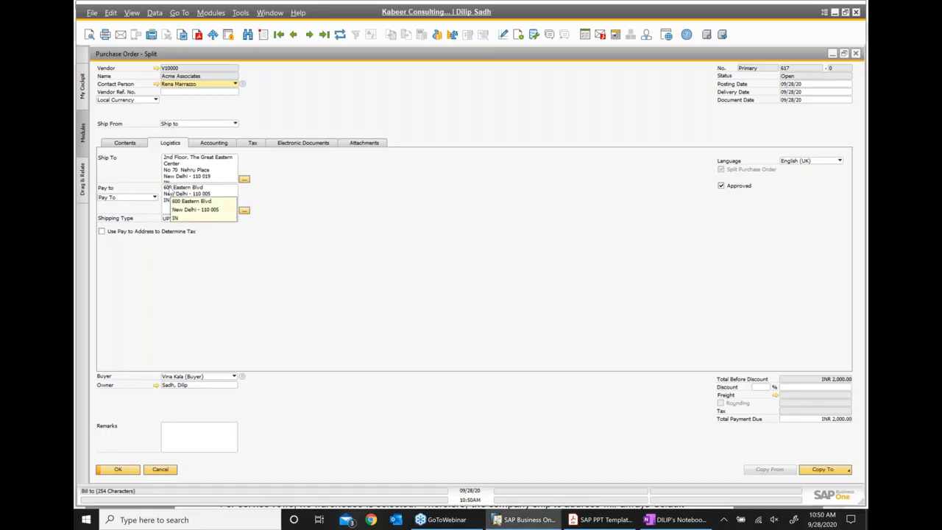
click(600, 519)
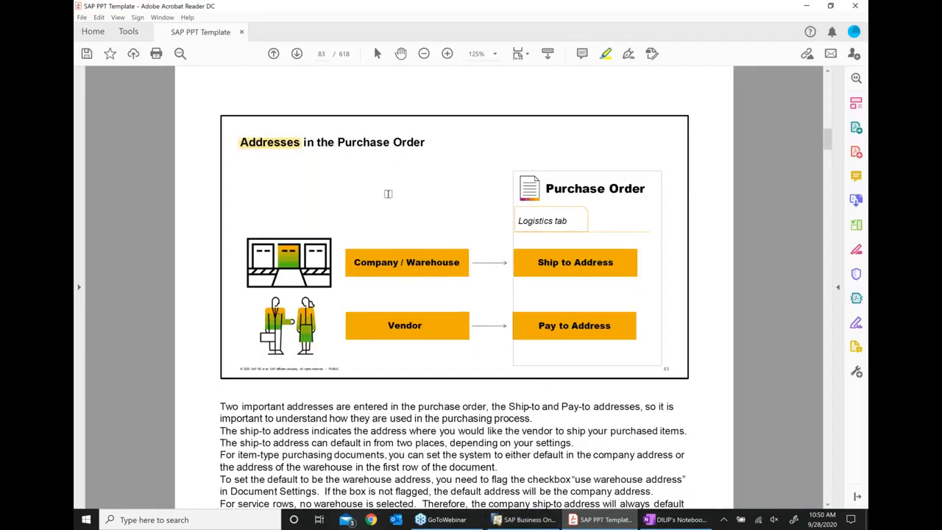
click(297, 54)
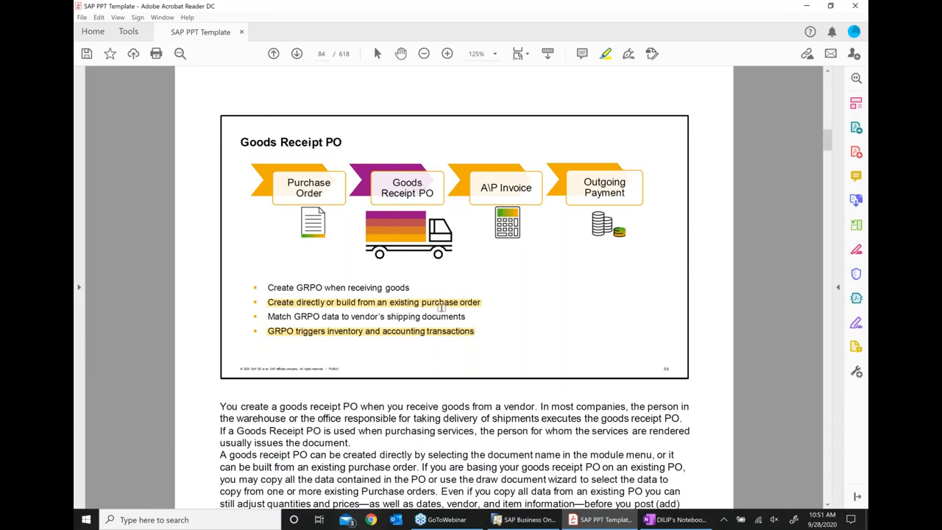
click(444, 306)
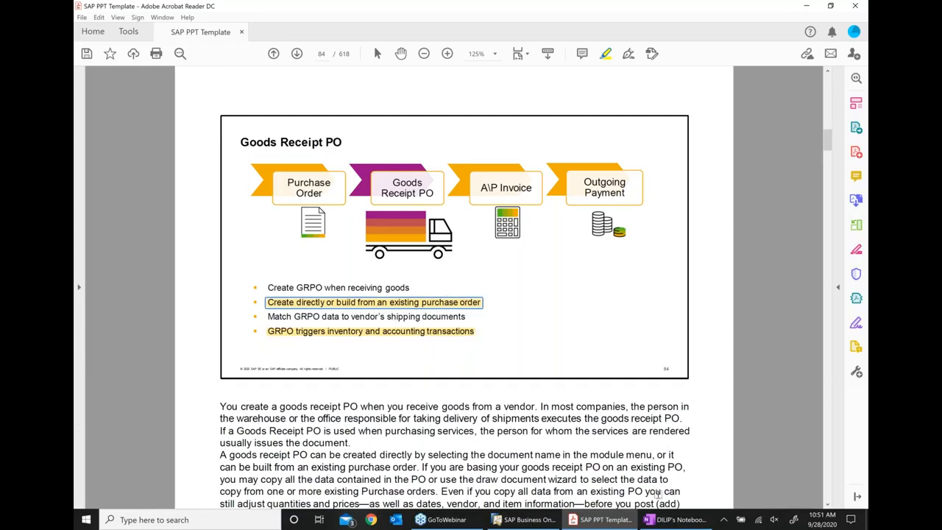
click(524, 520)
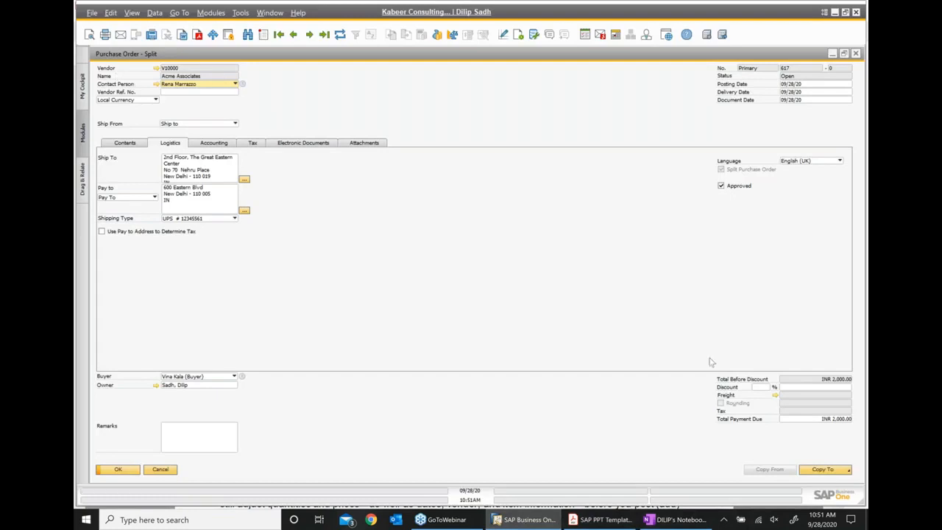
- Check purchase order 617's Copy To targets, close the order, and open a blank Goods Receipt PO 623
click(826, 475)
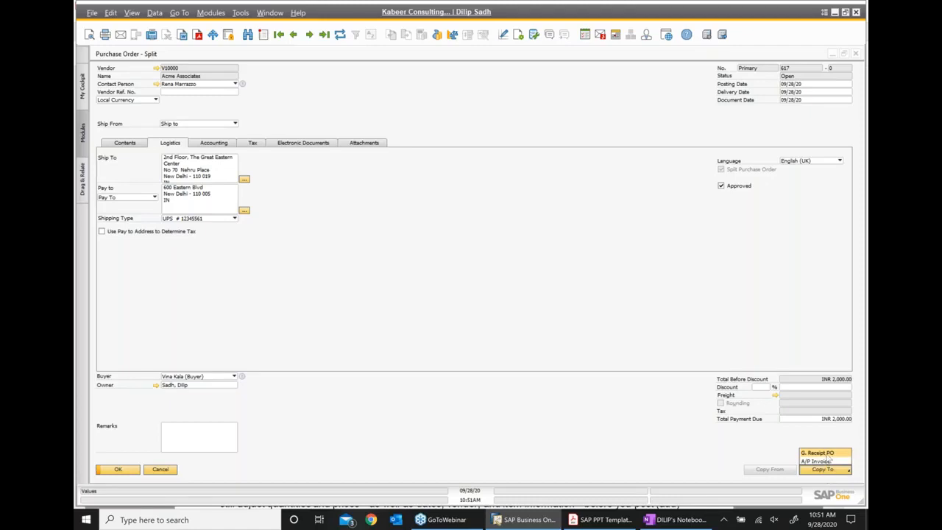
click(639, 219)
drag(789, 59, 617, 71)
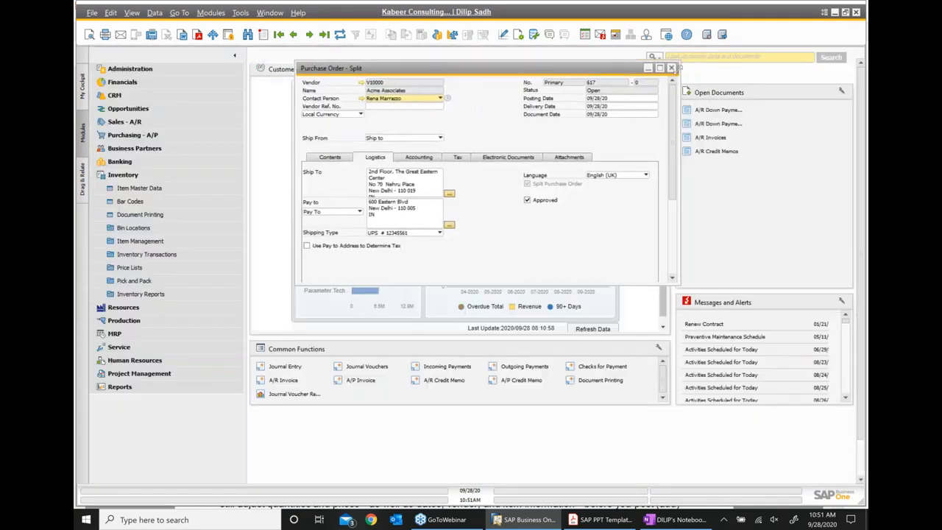
click(671, 68)
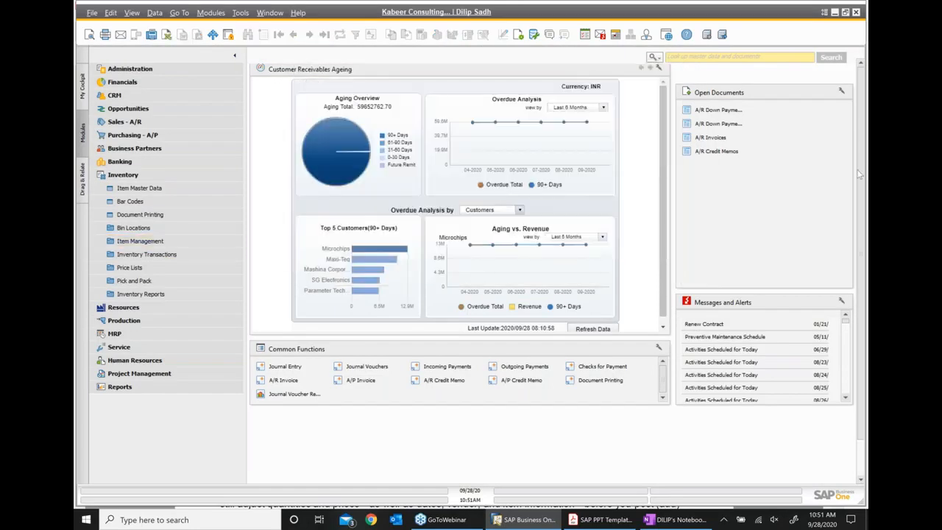
click(134, 136)
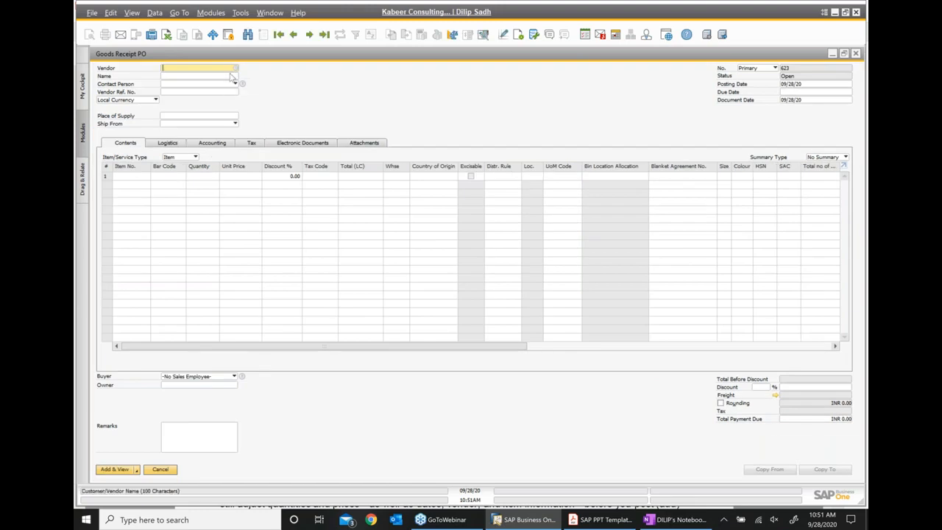
- Choose vendor V10000 Acme Associates and copy from purchase order 617 dated 09/28/20
click(236, 69)
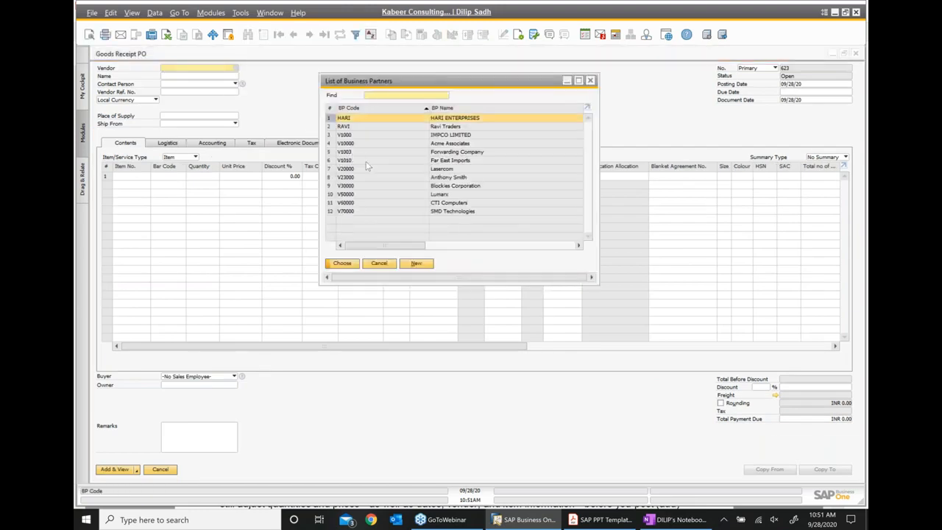
double_click(465, 144)
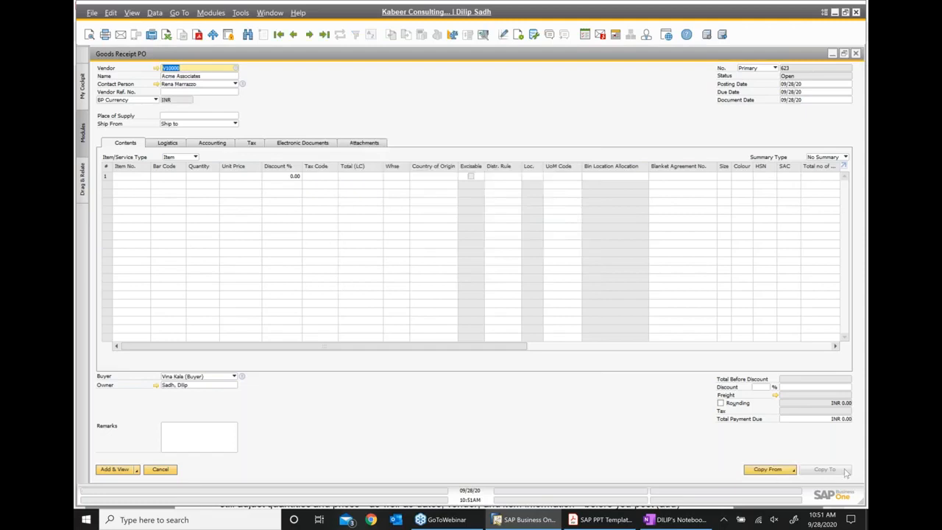
click(770, 470)
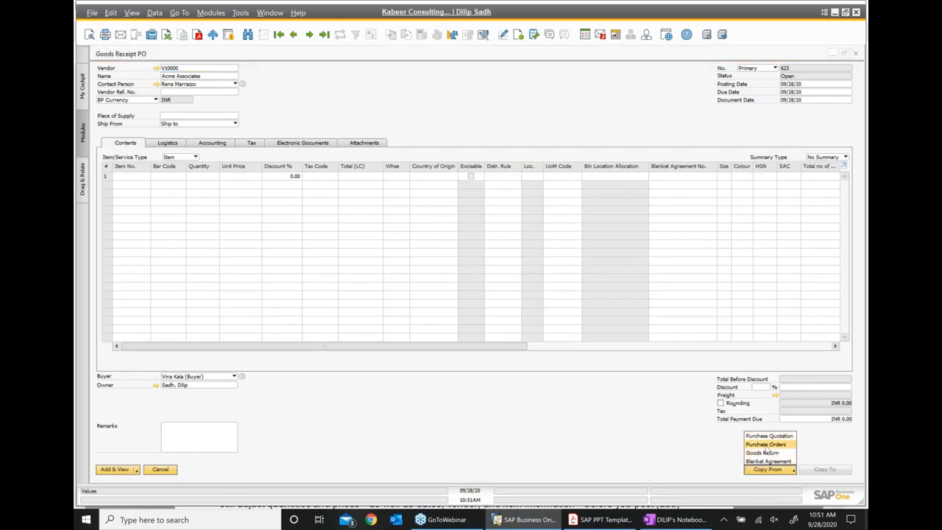
click(766, 445)
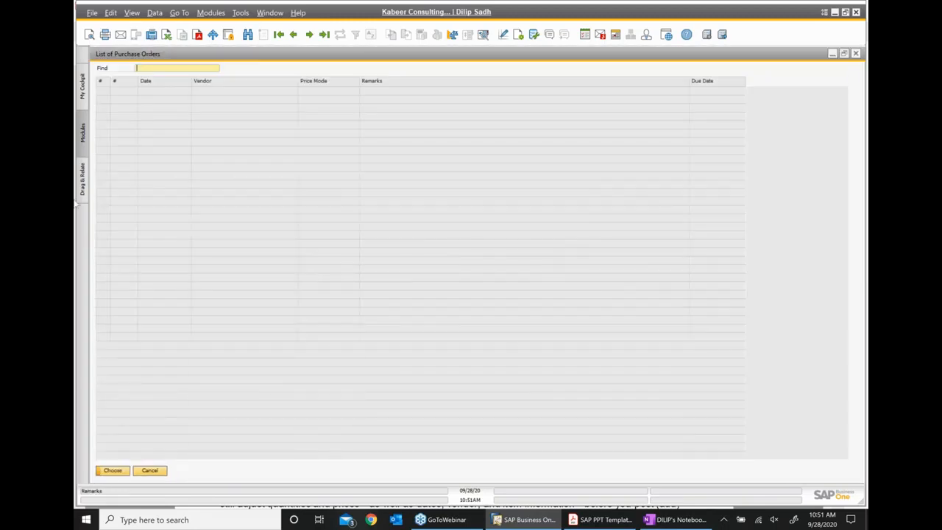
click(100, 262)
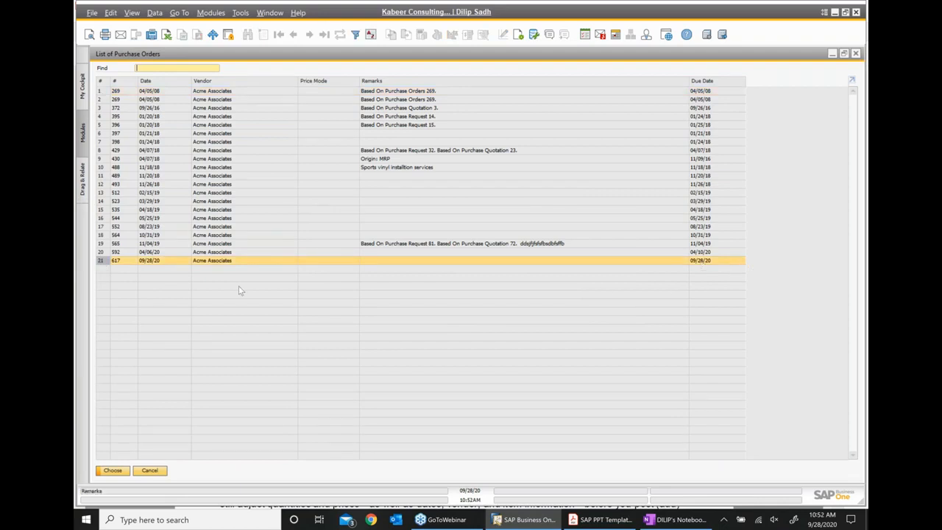
click(114, 471)
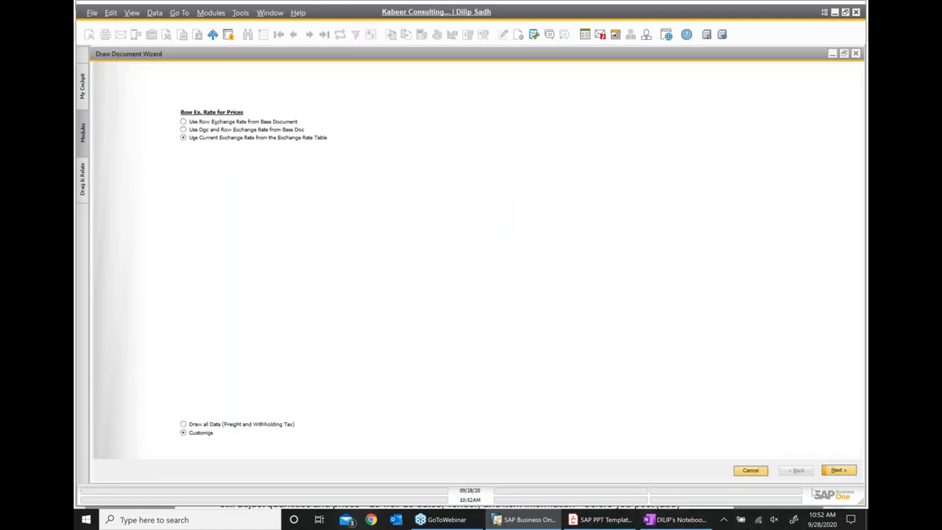
- Complete the Draw Document Wizard, copying 10 FIG003 at INR 200 (INR 2,000.00) into Goods Receipt PO 623
click(838, 472)
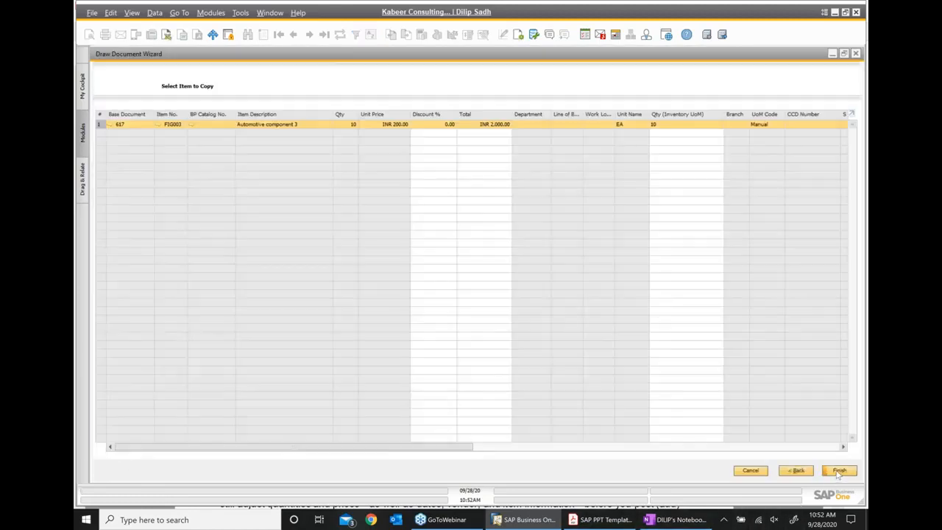
click(838, 472)
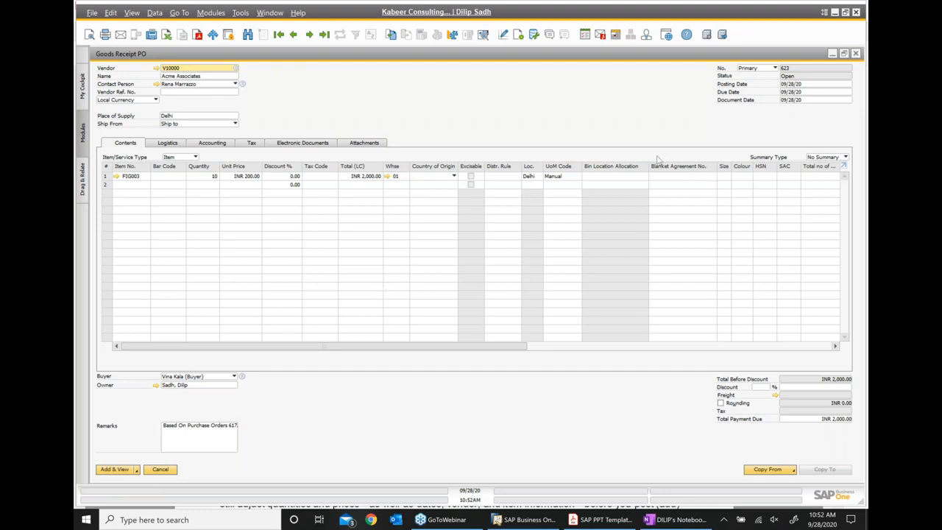
click(599, 519)
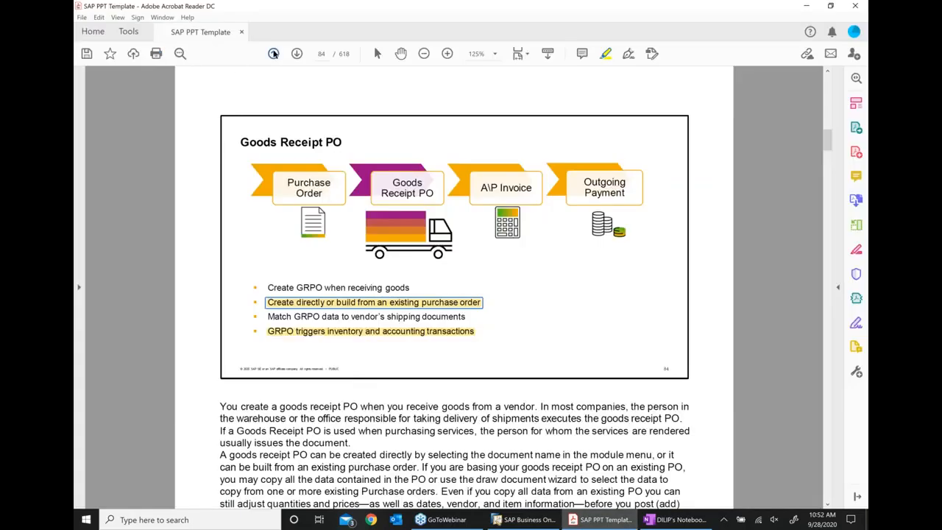
- Go to the page 85 printer stock example, highlight '10 printers in stock', and return to the Goods Receipt PO
click(273, 53)
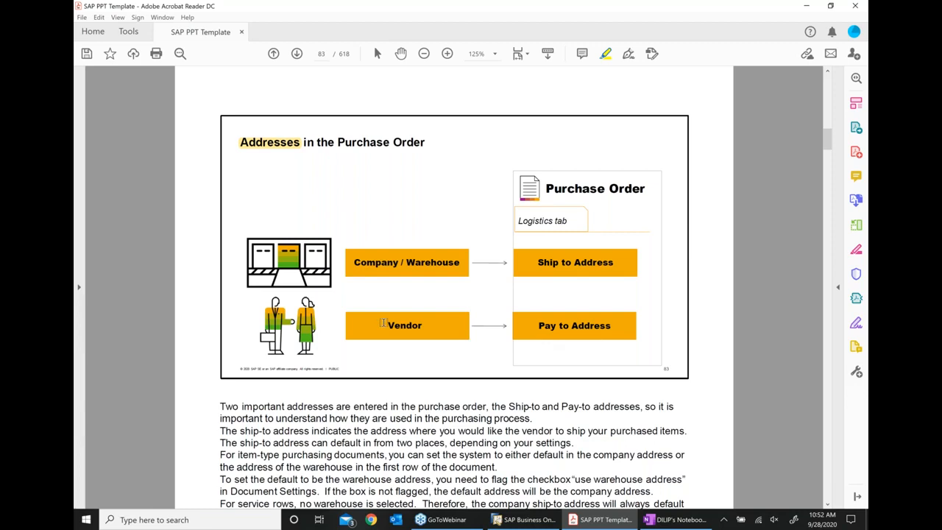
click(297, 54)
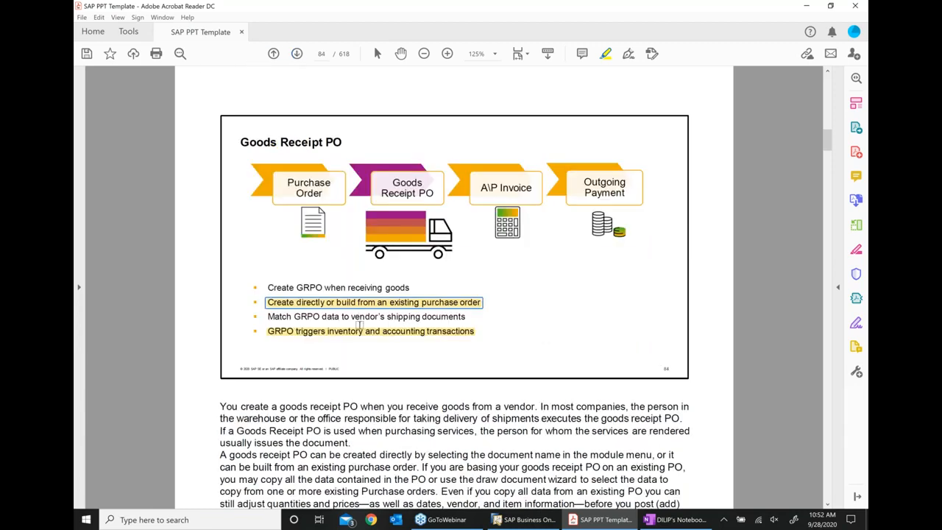
click(298, 54)
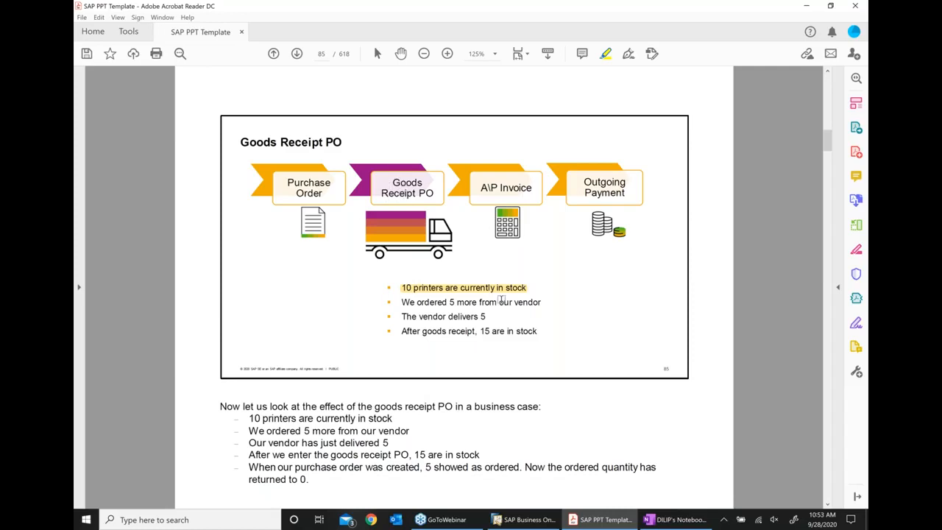
click(506, 290)
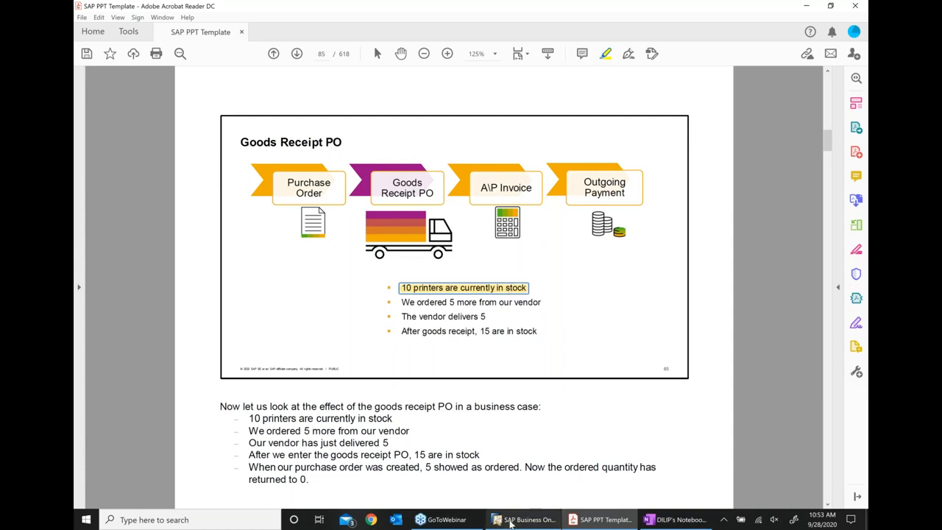
click(510, 522)
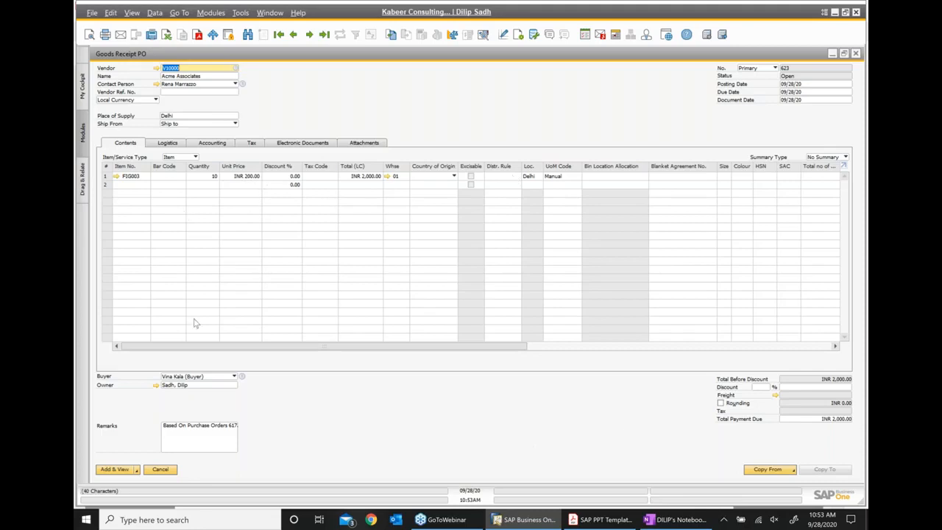
- Add Goods Receipt PO 623 and open FIG003's Inventory Data showing 10 in stock in General Warehouse 01
click(119, 471)
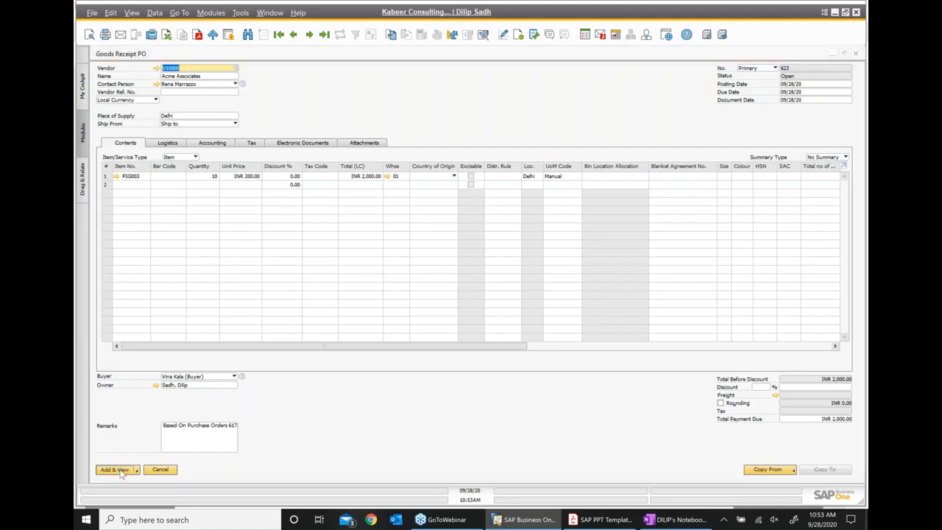
click(378, 272)
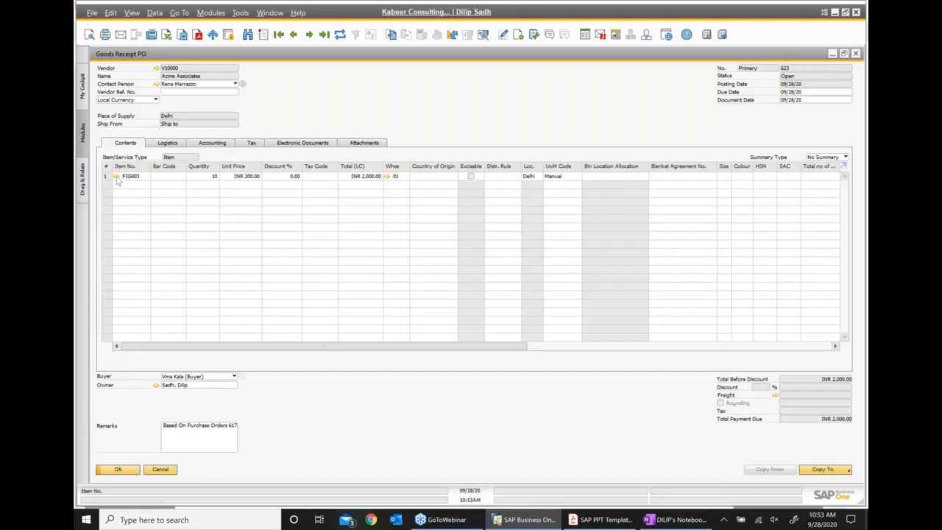
click(116, 177)
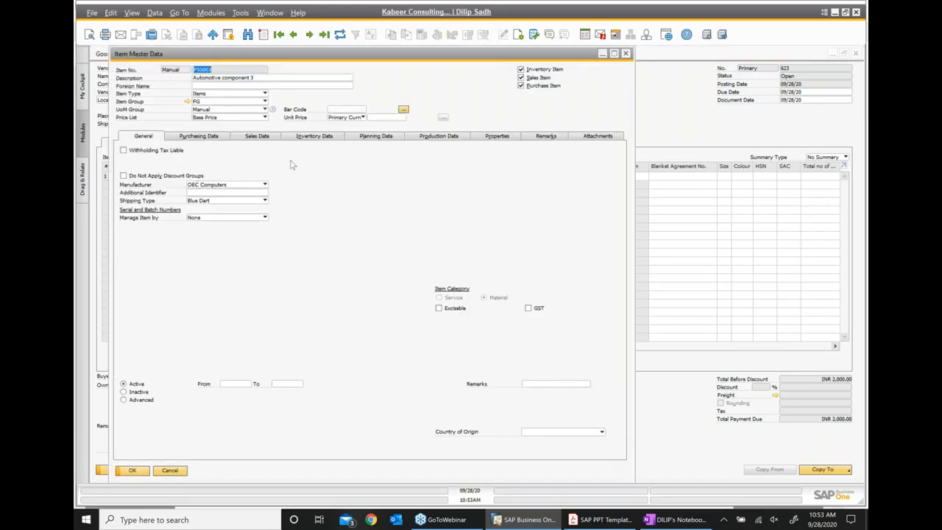
click(331, 137)
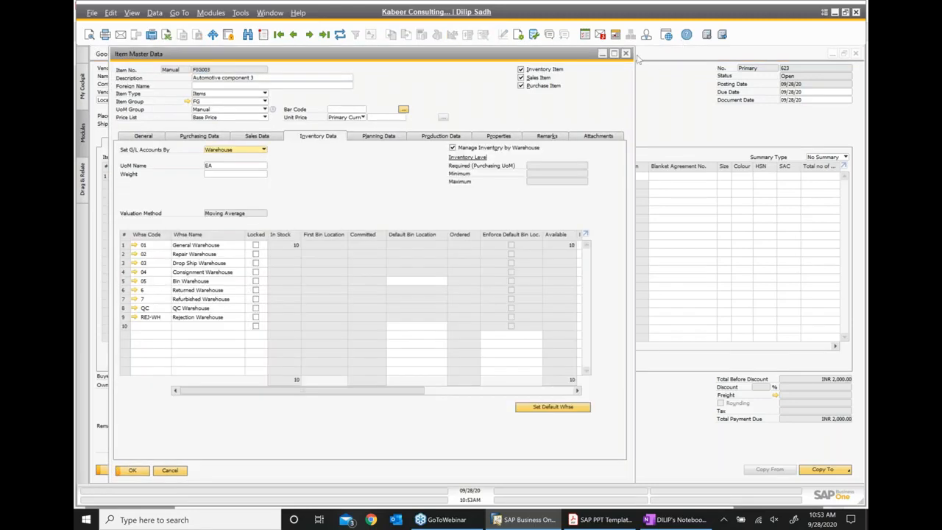
click(614, 54)
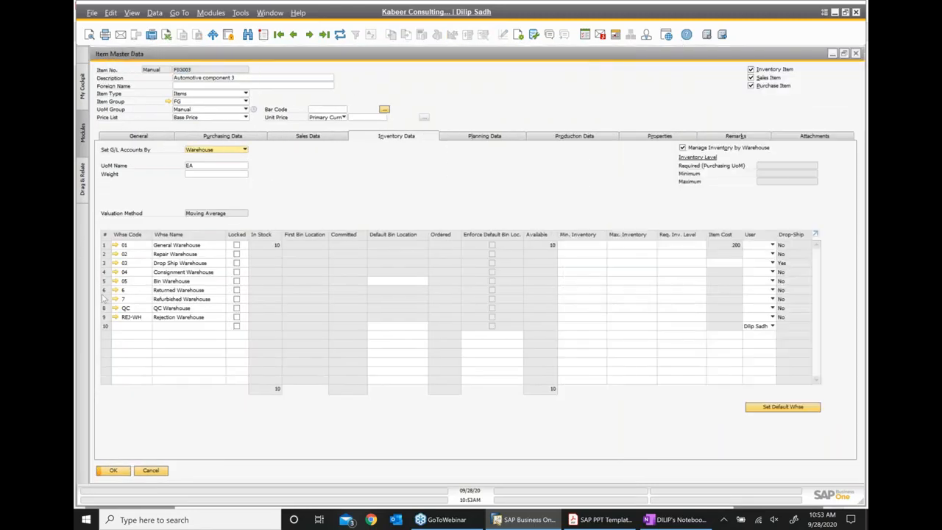
click(106, 246)
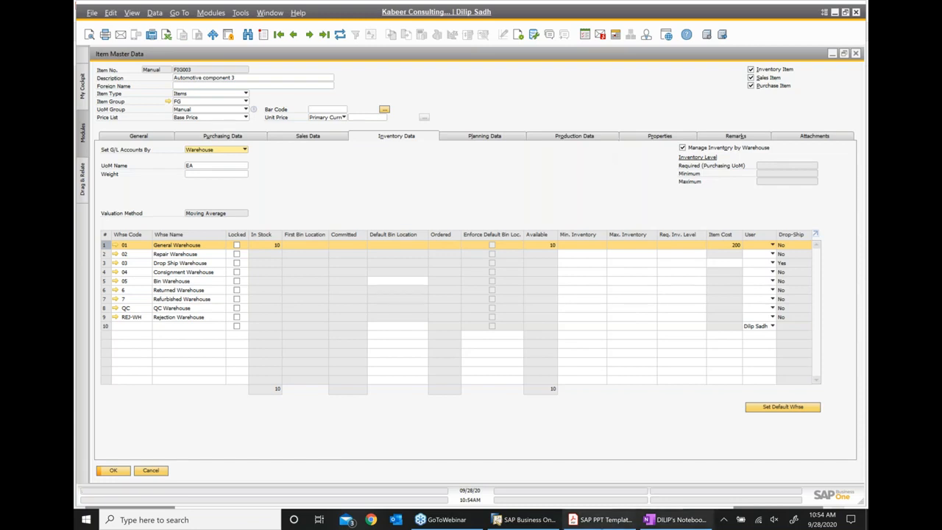
- Glance at the OneNote class notes and the training slide deck, then return to FIG003's item data
click(673, 519)
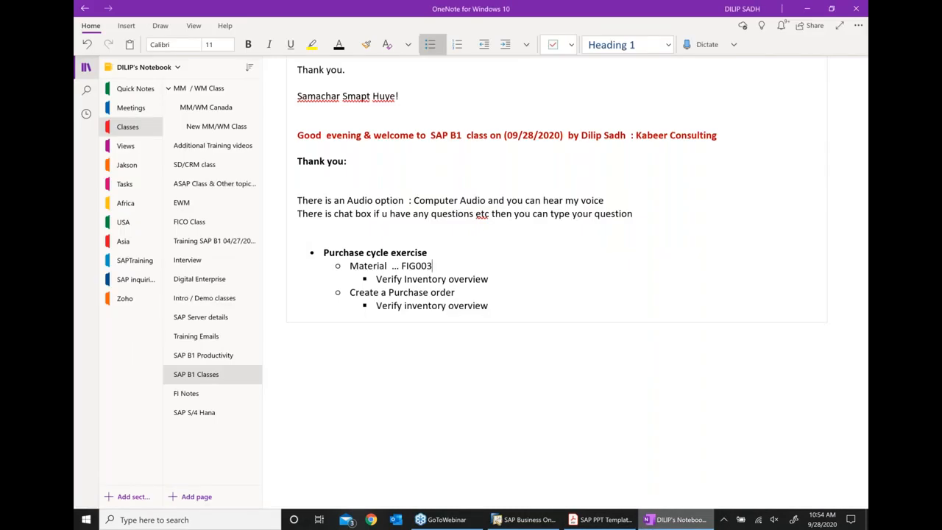
click(599, 519)
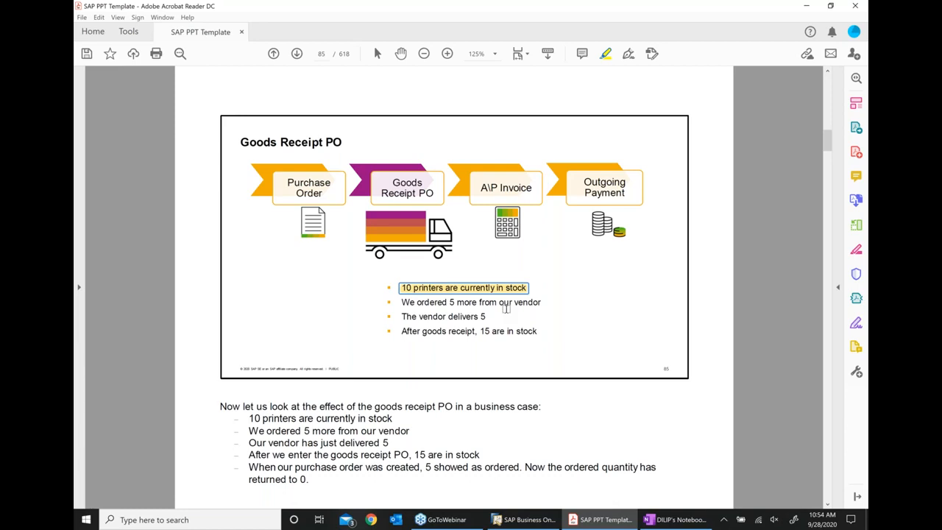
click(524, 520)
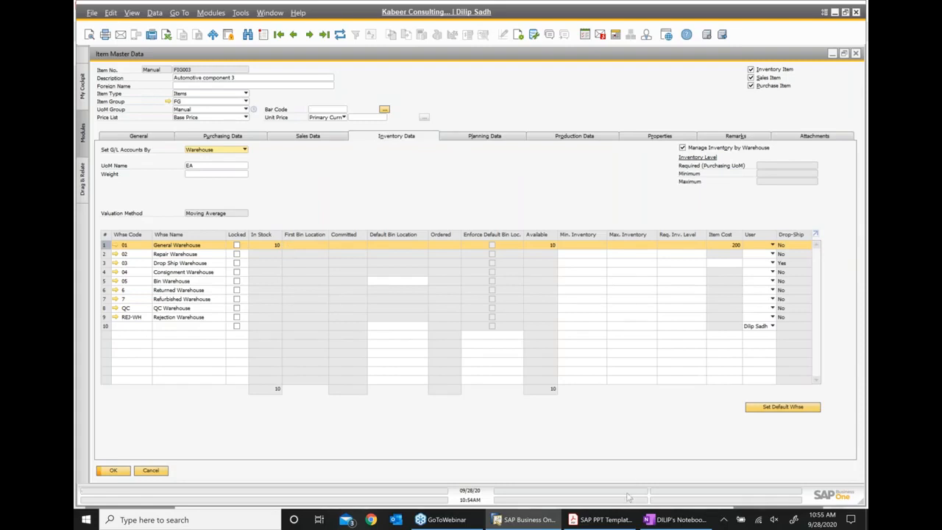
- Advance the slide deck to page 86, 'Copy to / Copy from', then return to FIG003's item record
click(601, 519)
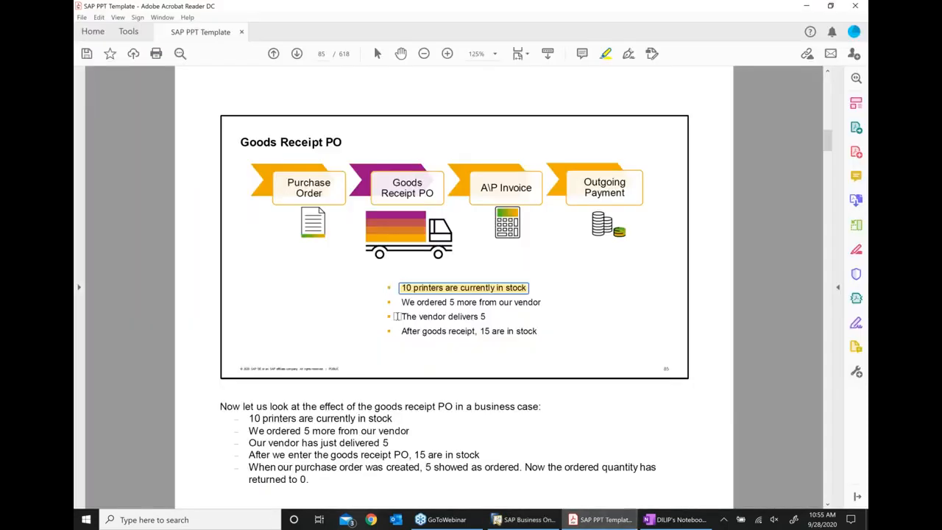
click(297, 56)
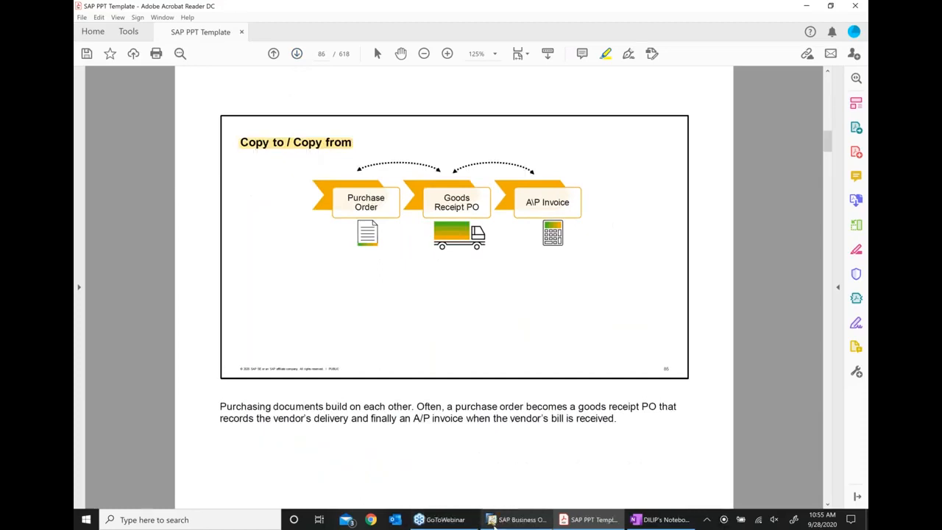
click(501, 523)
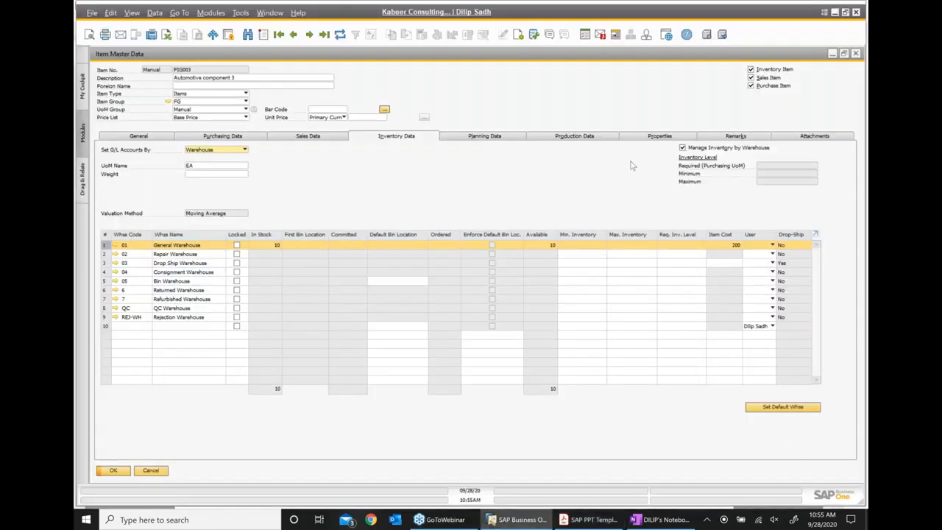
- Close FIG003's Item Master Data window and advance the slide deck to page 87, 'Copy to'
click(844, 54)
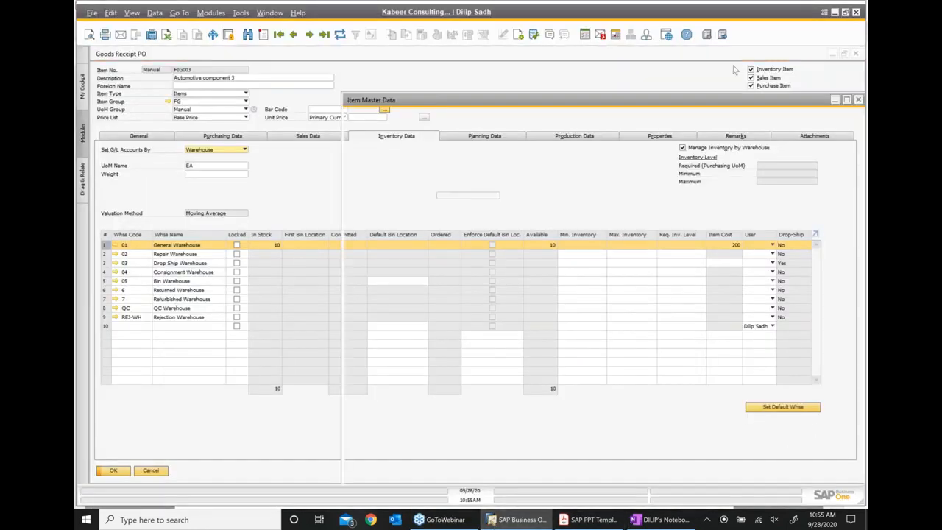
drag(799, 71, 550, 71)
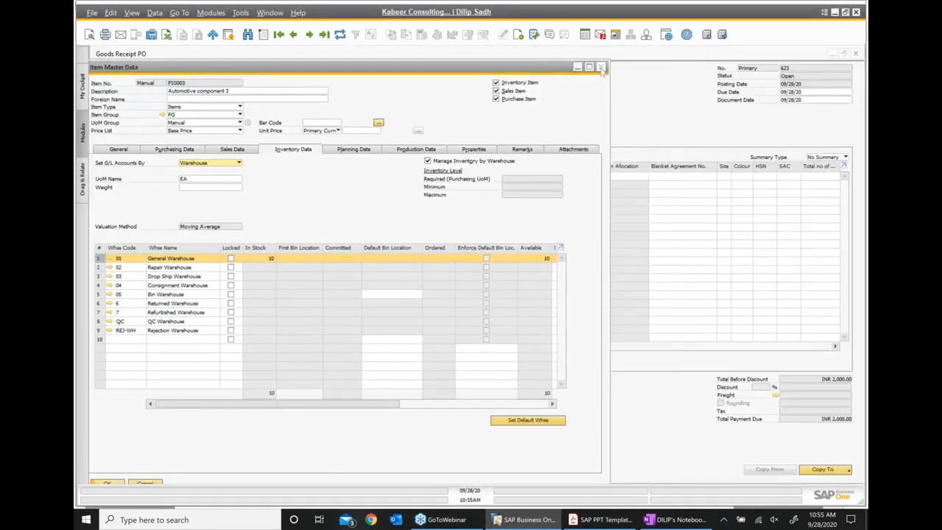
click(601, 67)
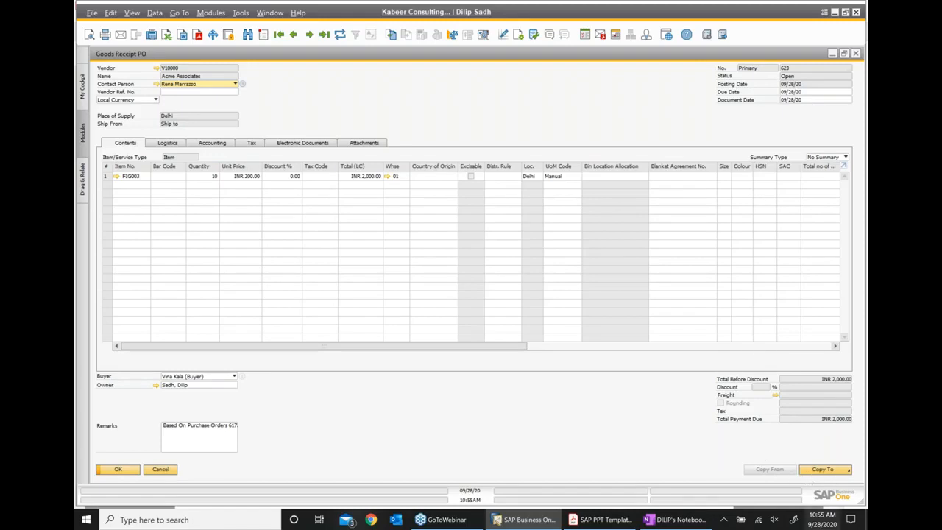
click(601, 520)
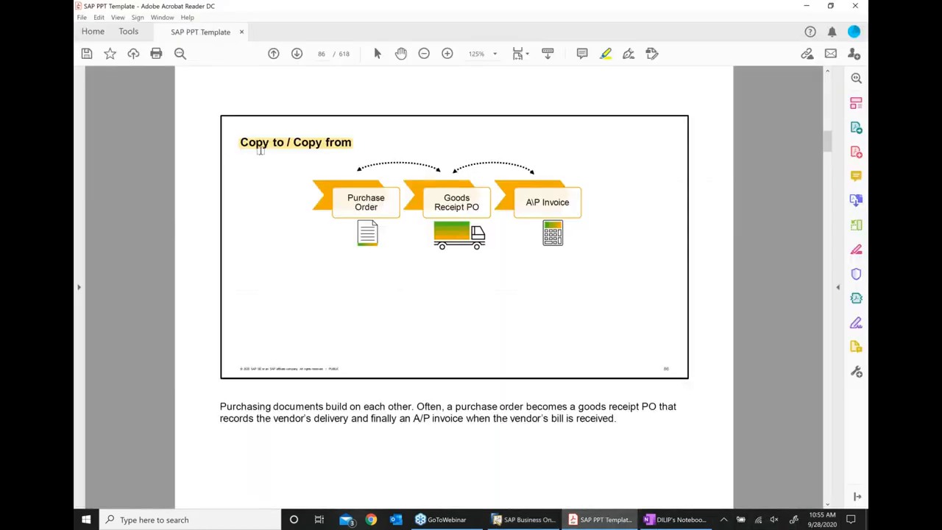
click(297, 55)
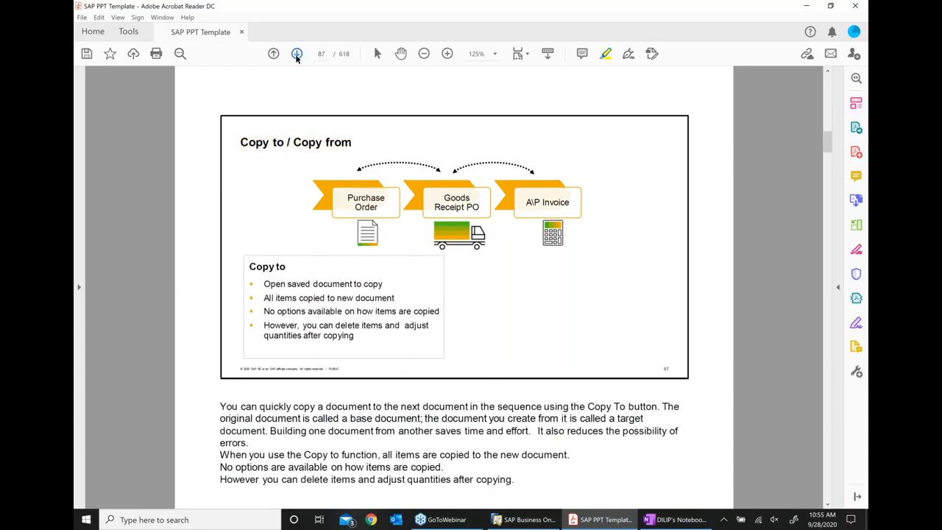
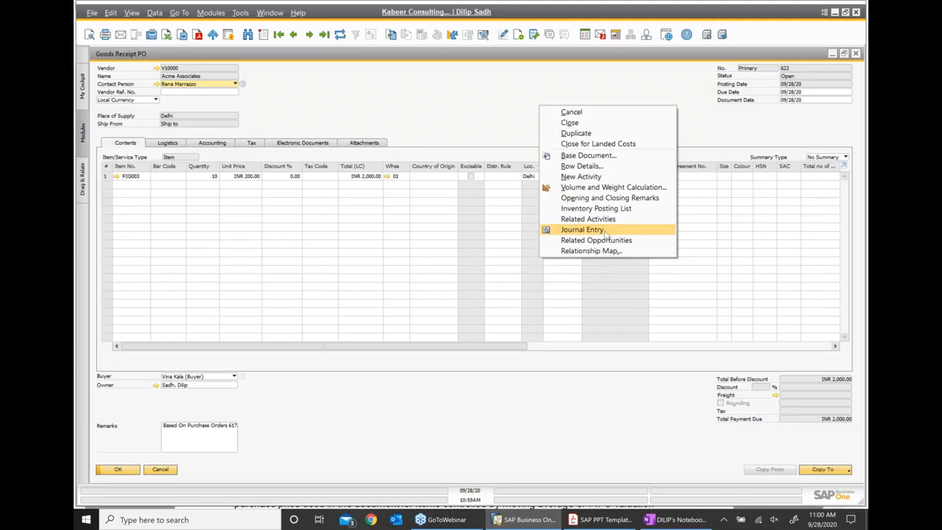
- Review the receipt's journal entry: Stock Account debit, GRNI clearing credit of INR 2,000.00
click(603, 230)
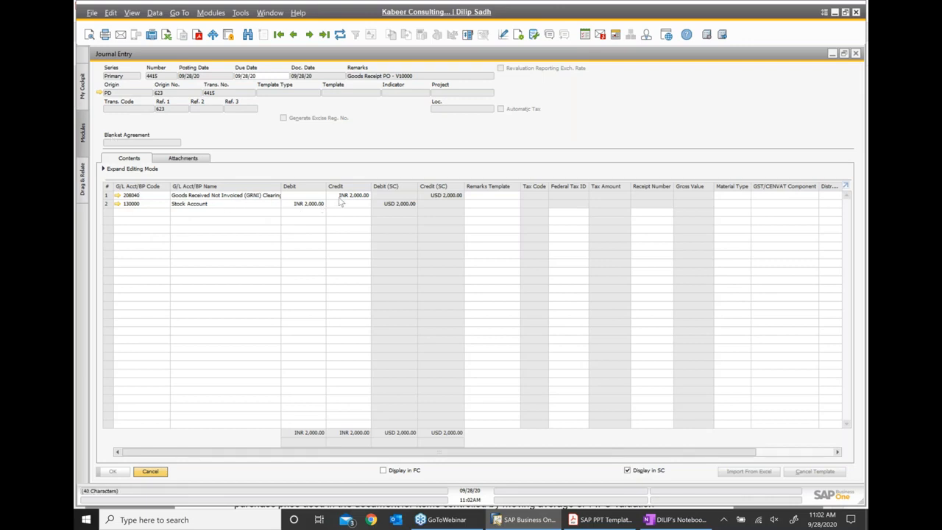
click(676, 519)
- Add a 'GR agaist PO' bullet one level up after the Verify inventory overview line
click(492, 305)
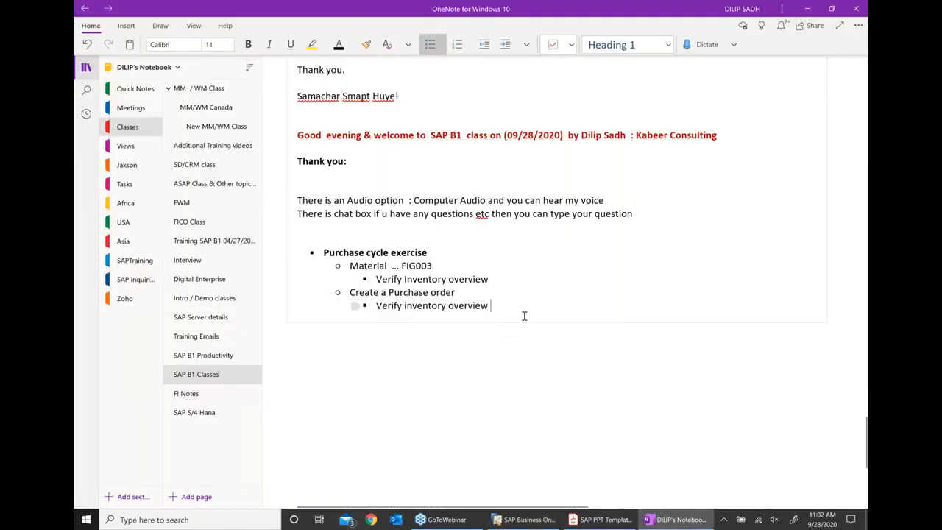
key(Return)
key(shift+Tab)
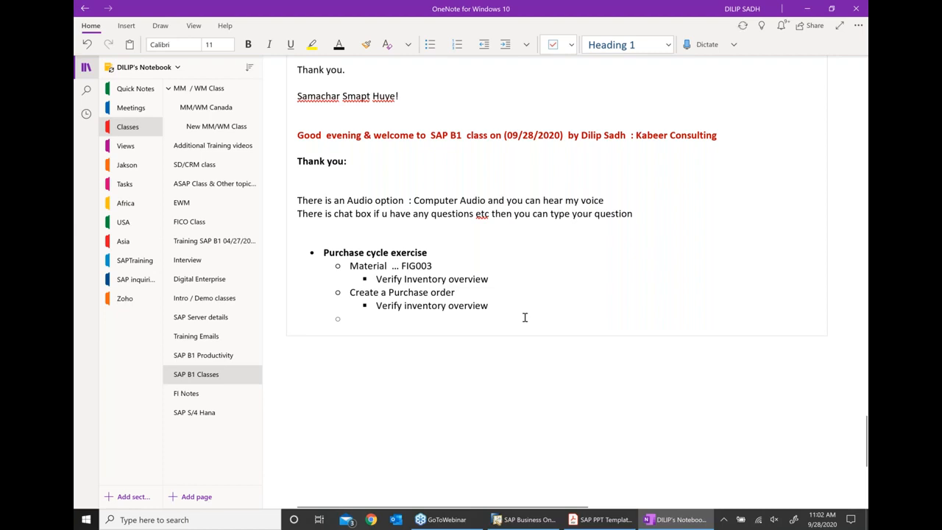
text(grpo)
key(BackSpace)
key(BackSpace)
key(BackSpace)
key(BackSpace)
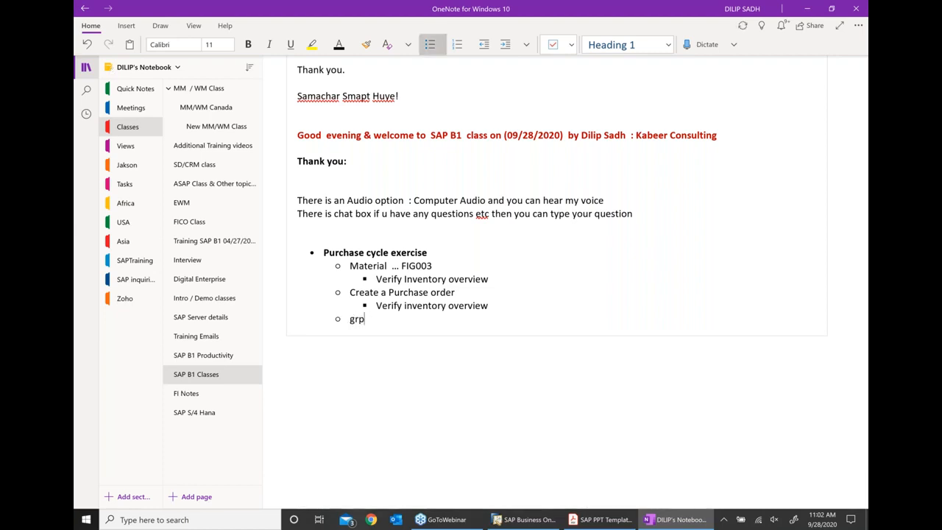
text(GR agaist PO)
key(Return)
- Indent a 'Verify Inventory overview' sub-point beneath it and correct 'agaist' to 'against'
click(505, 45)
text(VERIF)
key(BackSpace)
key(BackSpace)
key(BackSpace)
key(BackSpace)
text(e)
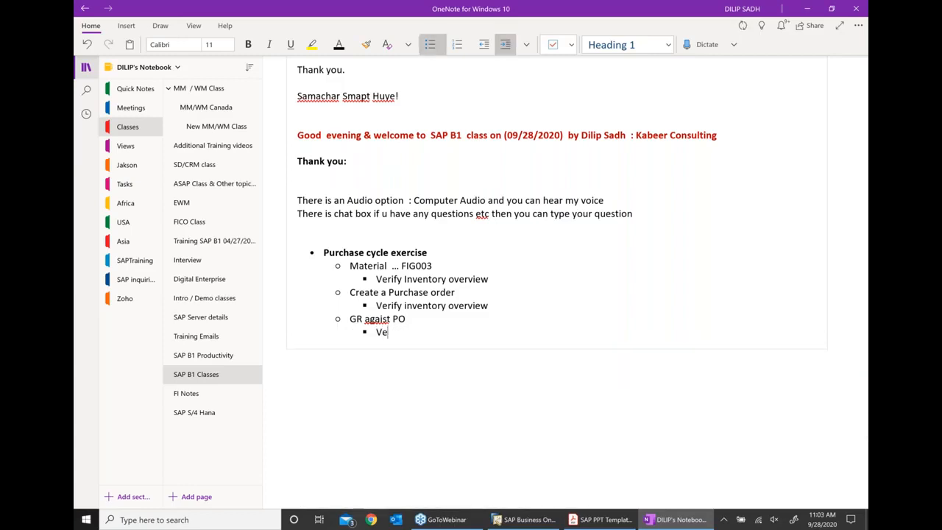
text(rify Inventory overview)
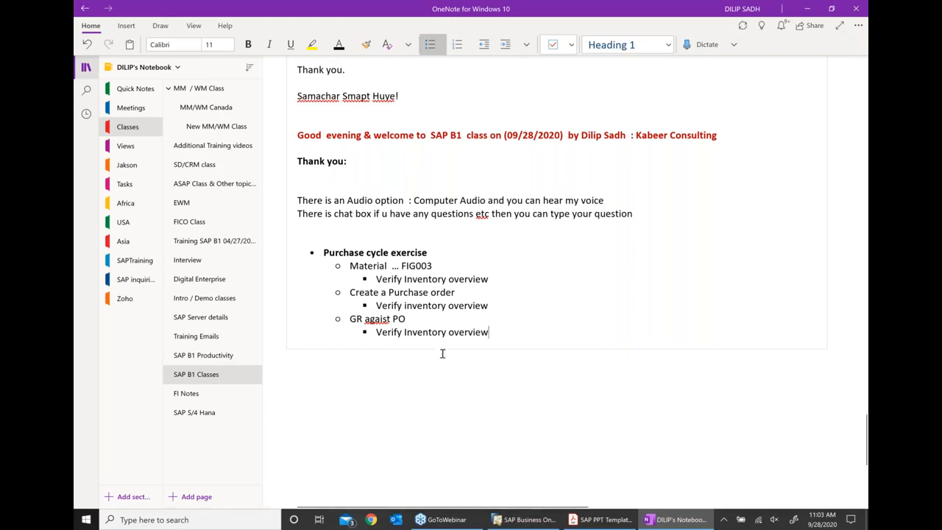
right_click(380, 320)
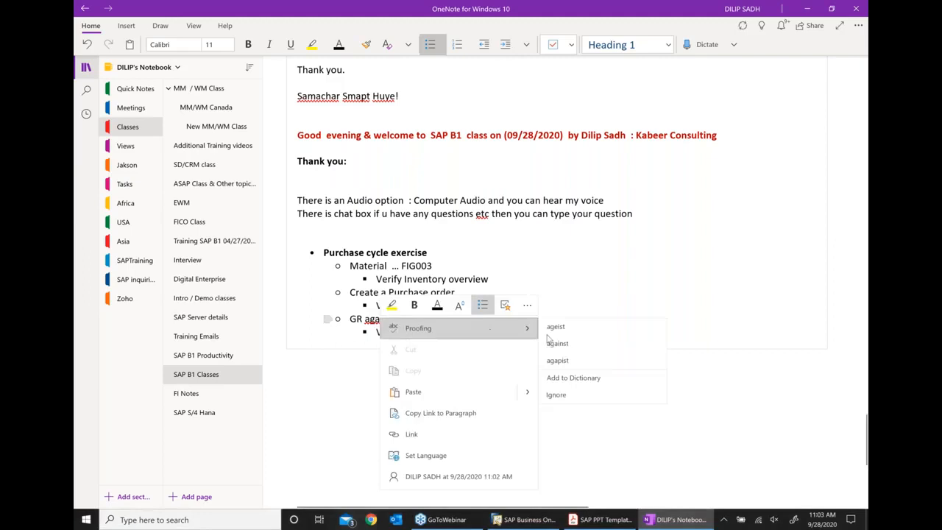
click(557, 343)
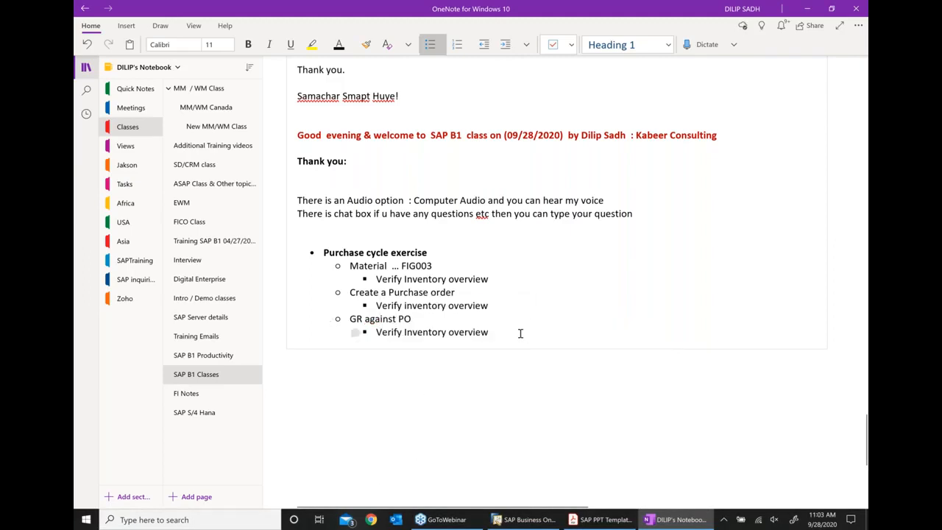
- Add a 'Journal Entry' bullet below the Verify Inventory overview sub-point
click(519, 333)
key(Return)
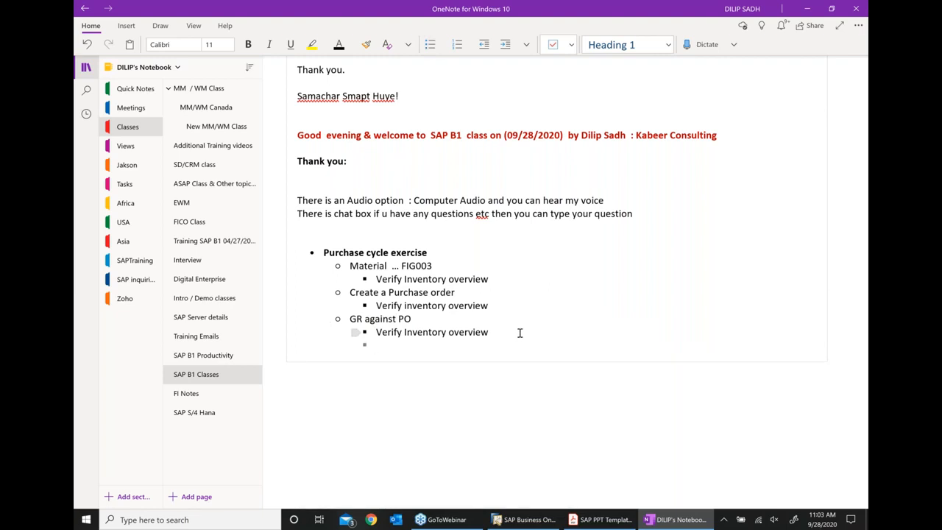
text(Journal Entry)
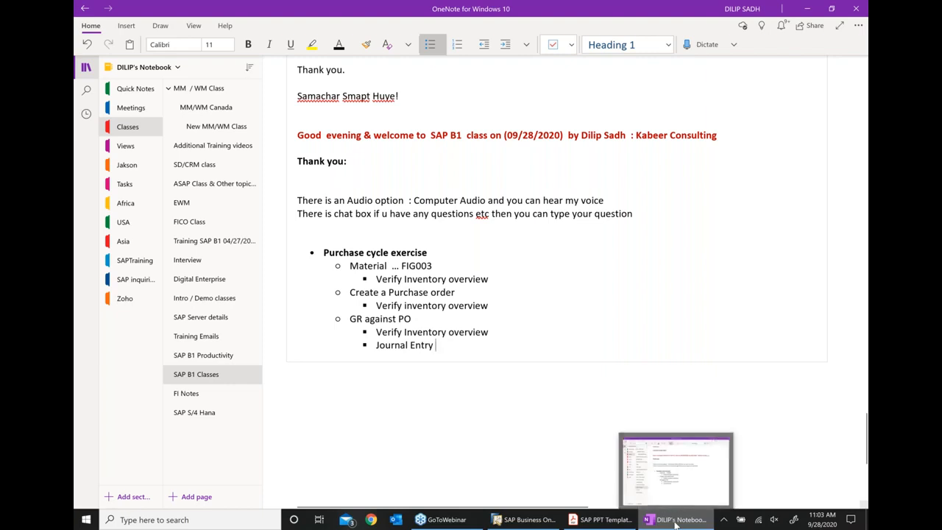
key(Return)
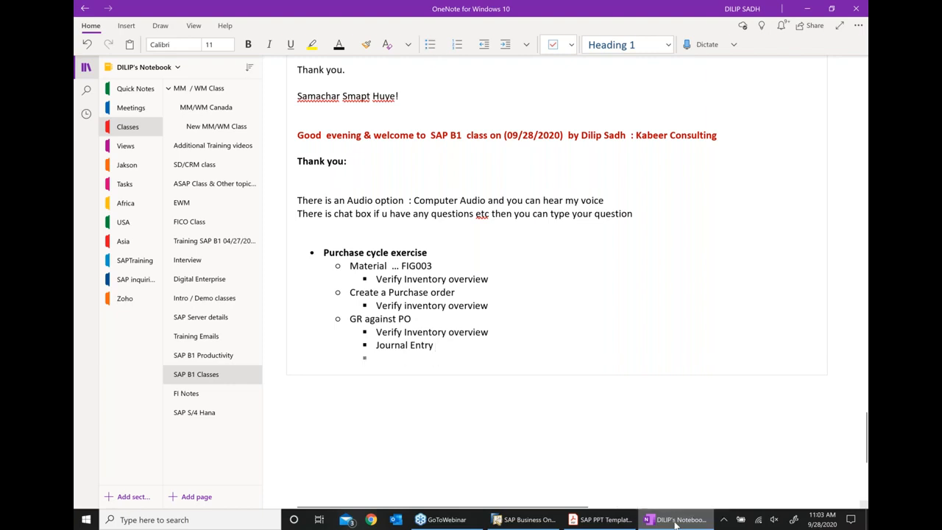
- Indent 'Debit : Stock account' and 'Credit :GR/IR clearing amount' lines under Journal Entry, fixing 'clearning'
click(505, 46)
text(Debi)
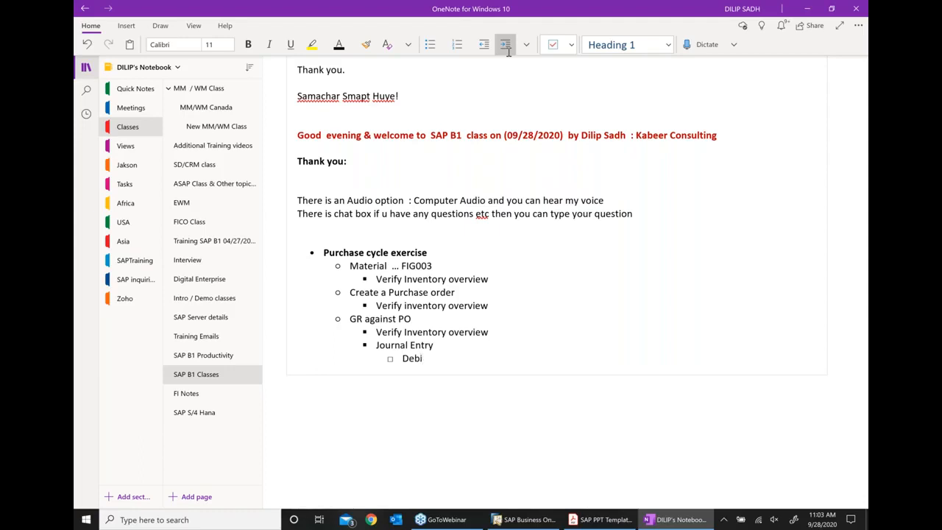
text(t  : Stock account)
key(Return)
text(Credit)
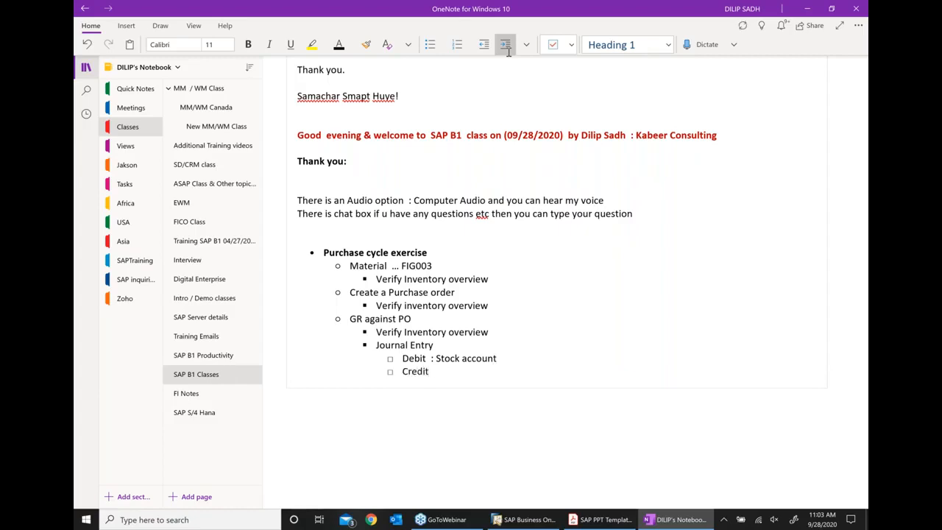
text( :GR/IR cla)
key(BackSpace)
key(BackSpace)
text(learning amo)
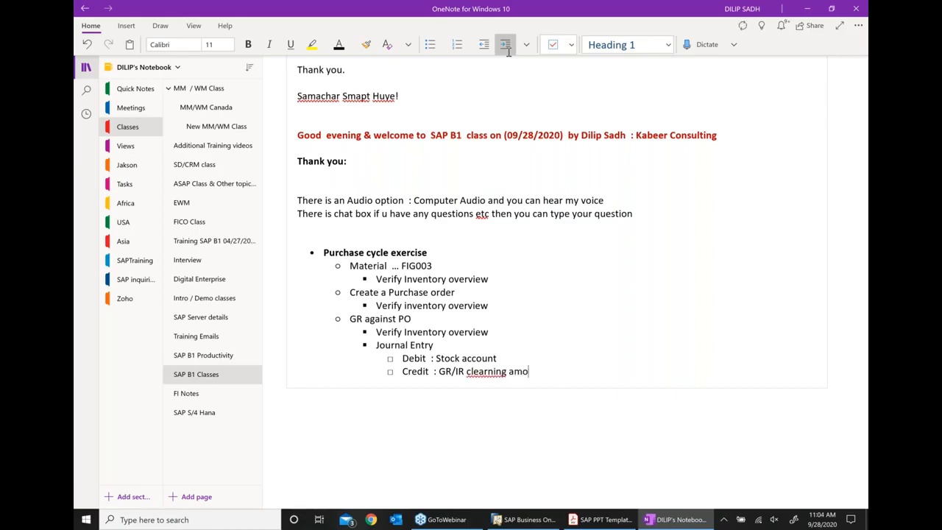
text(unt)
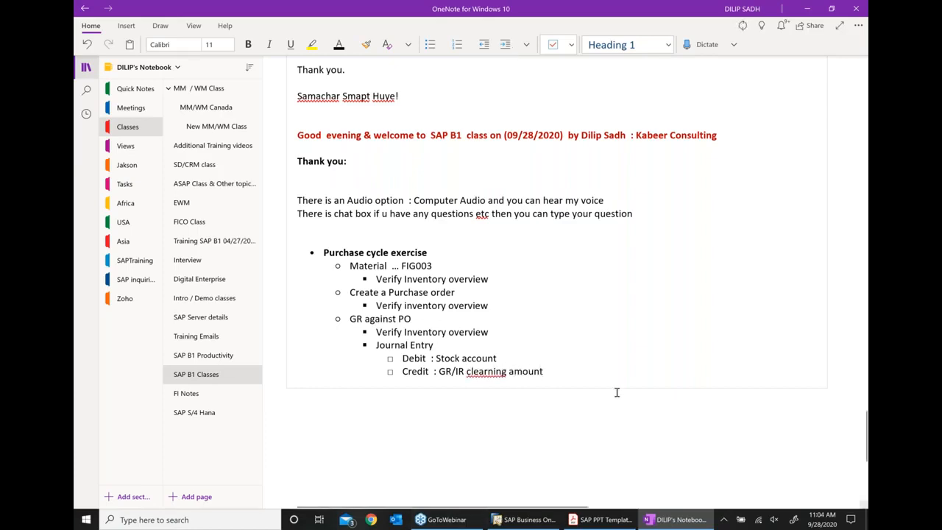
scroll(616, 391, down, 2)
right_click(492, 292)
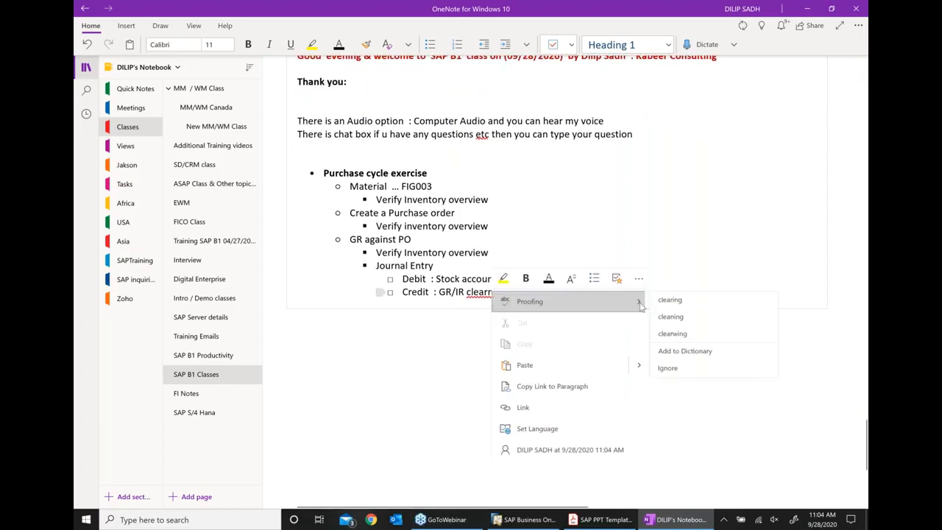
click(666, 298)
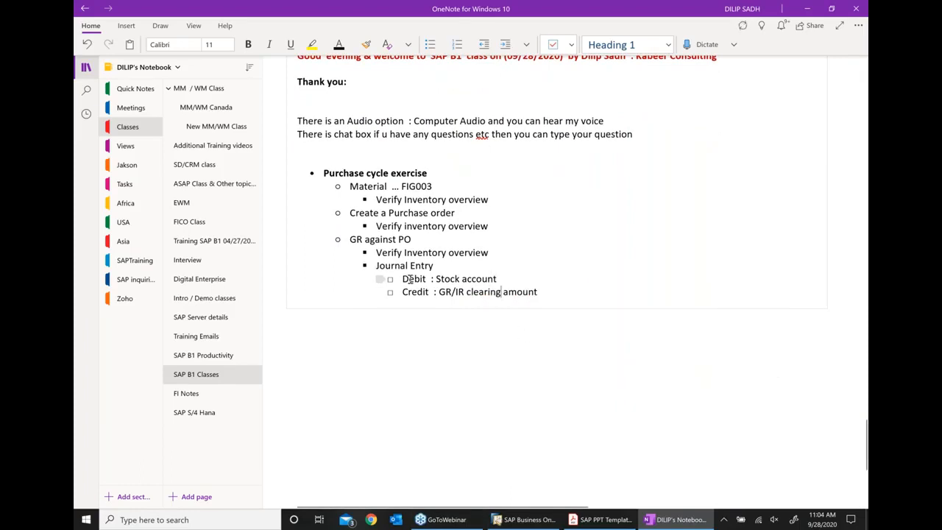
- Make the Debit label bold and red
drag(402, 279, 434, 279)
click(470, 264)
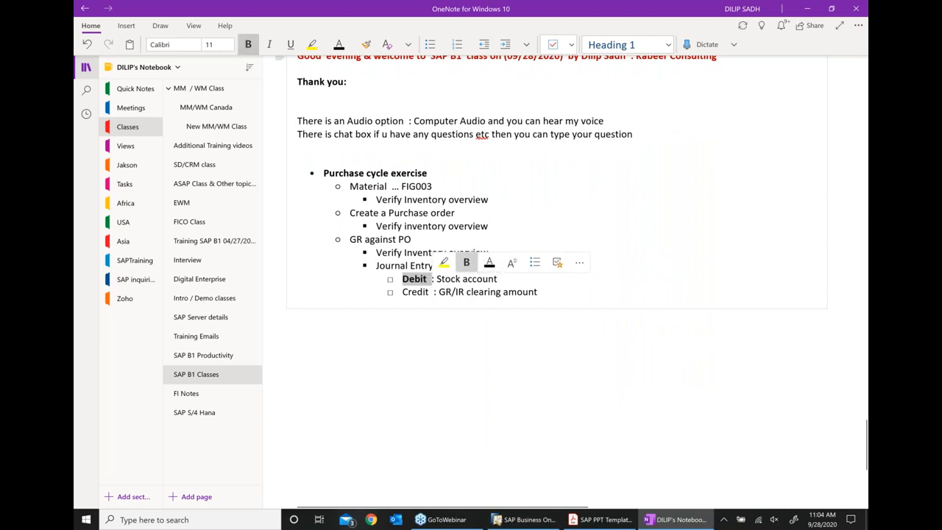
click(339, 45)
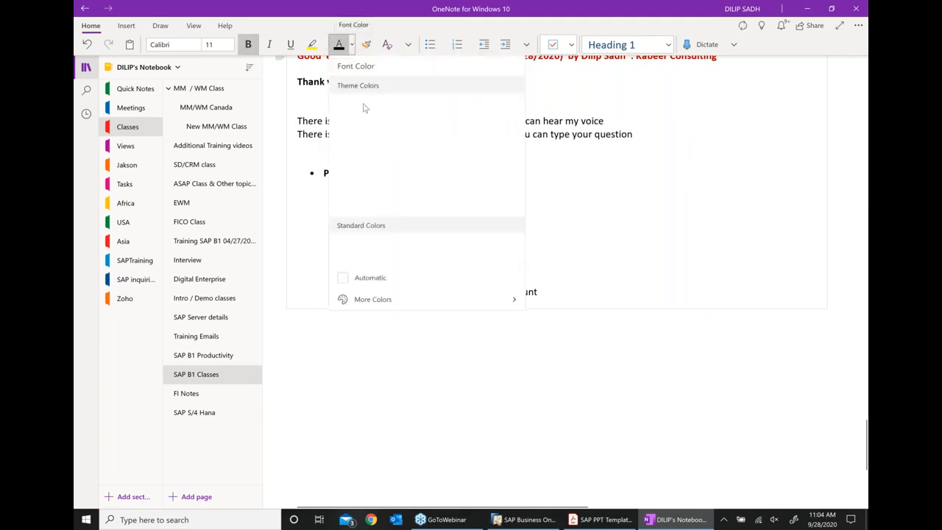
click(363, 249)
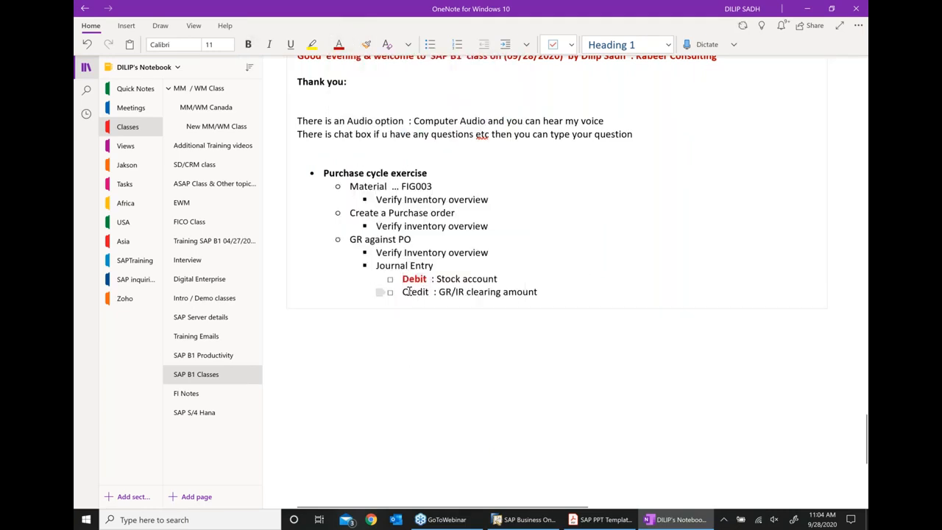
- Make the Credit label bold and red to match, then bring back the slide PDF
drag(402, 292, 431, 293)
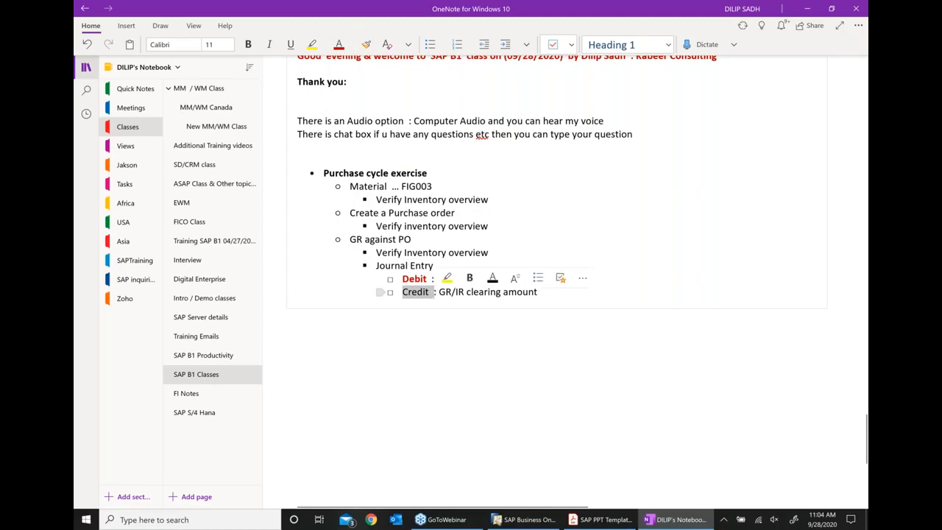
click(470, 278)
click(339, 45)
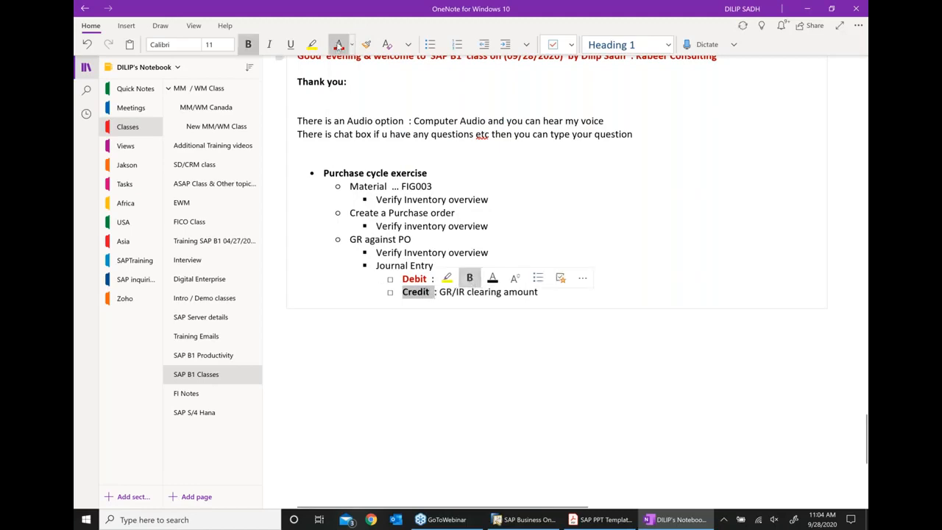
click(507, 339)
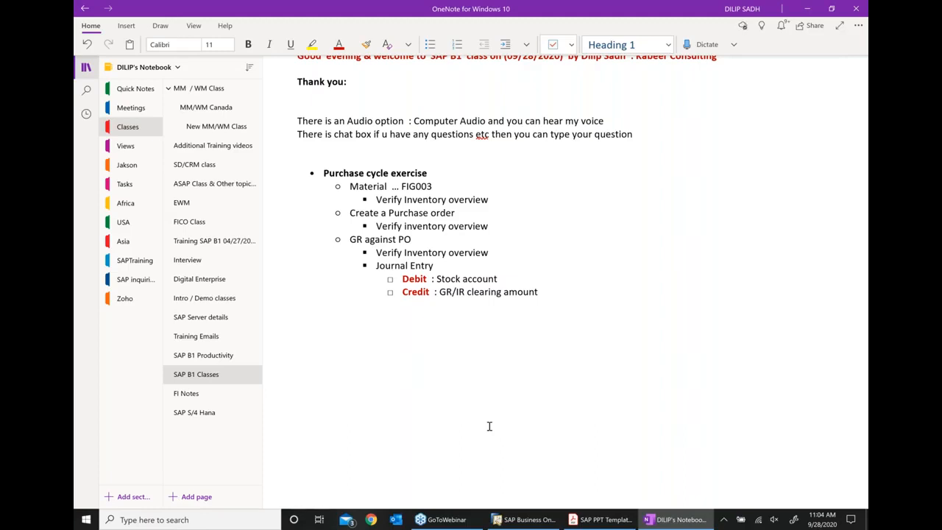
click(600, 520)
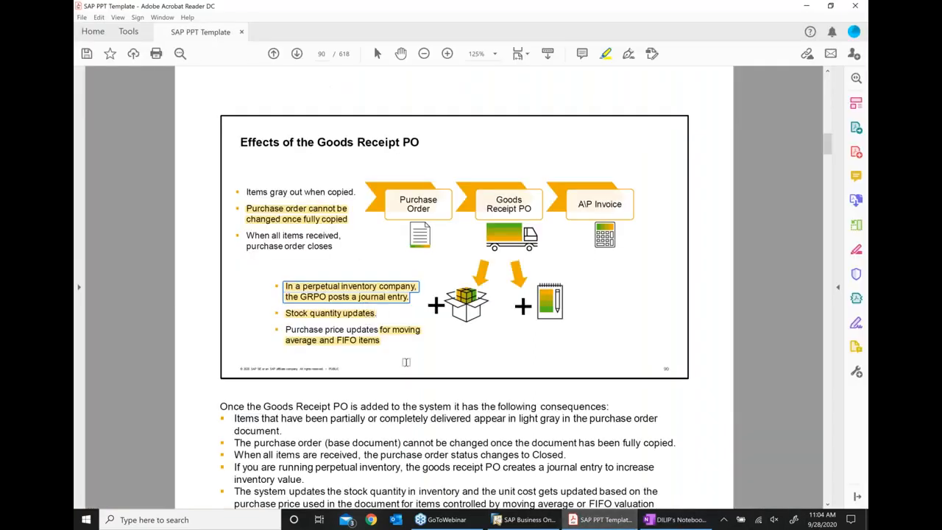
- Advance the slide deck from page 90 to page 91, 'Stock Changes in Purchasing'
click(296, 53)
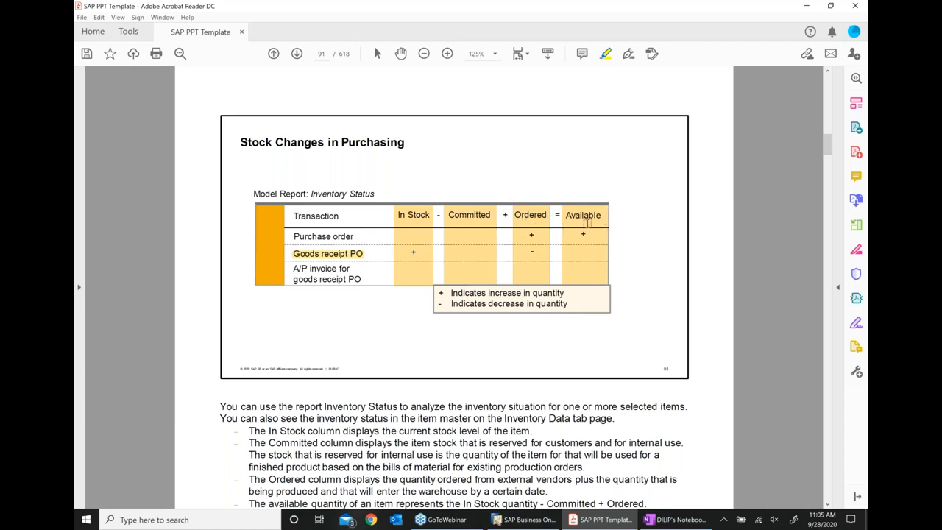
- Back in SAP, close the journal entry and open FIG003's Item Master Data from the receipt
click(555, 524)
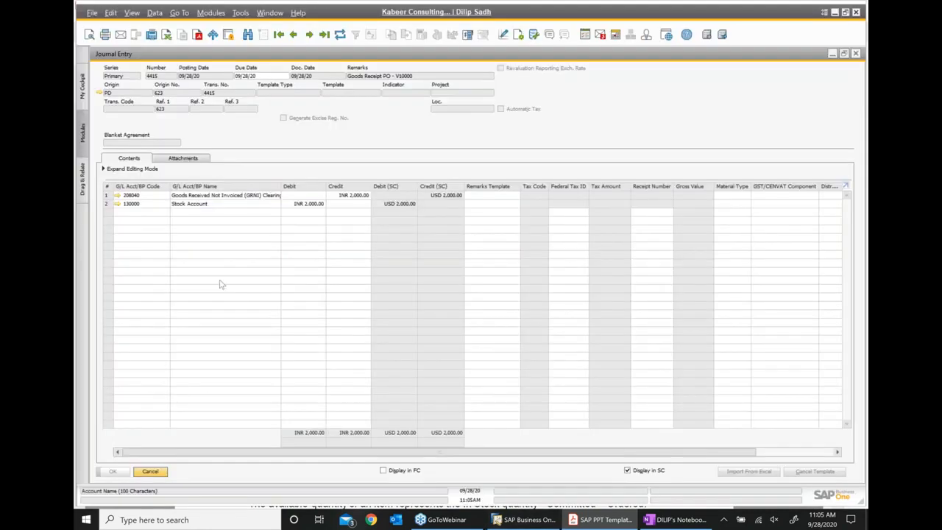
drag(780, 59, 865, 49)
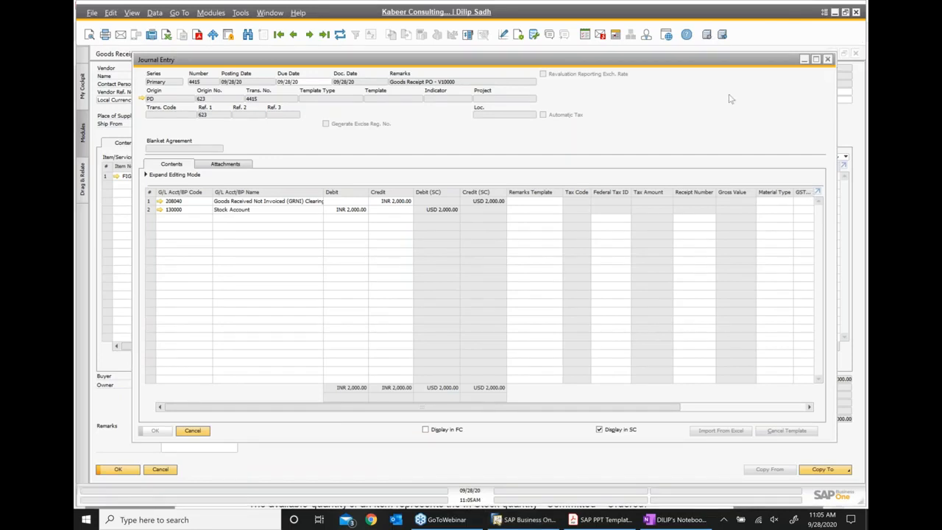
click(828, 59)
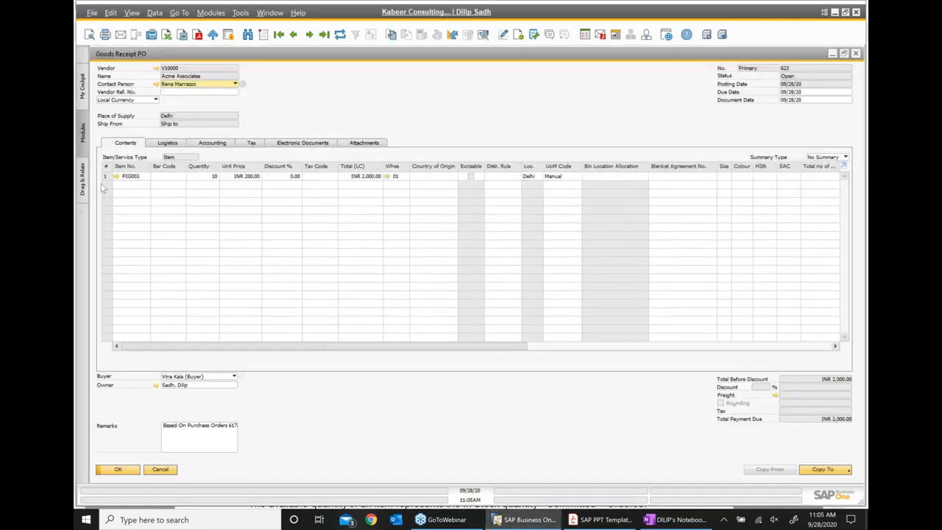
click(116, 177)
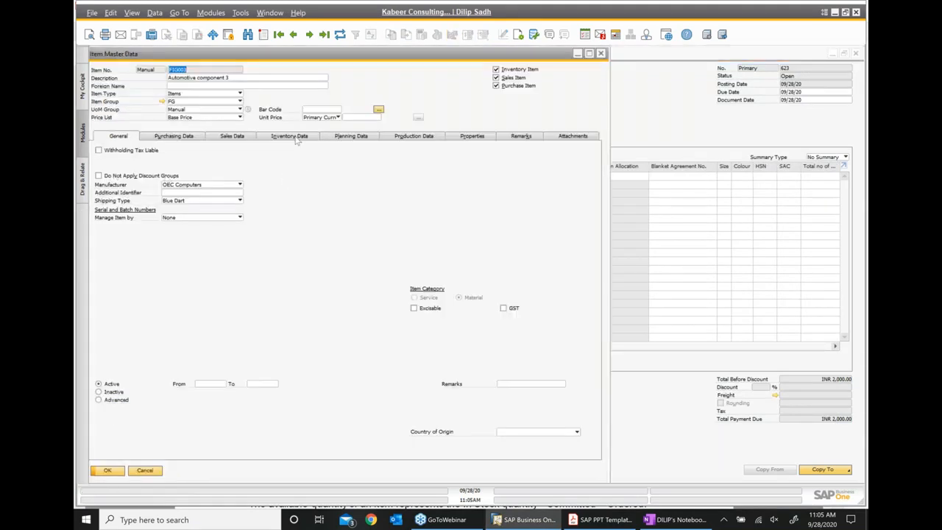
- Check FIG003's Inventory Data showing 10 in stock in warehouse 01, then return to the slides
click(296, 137)
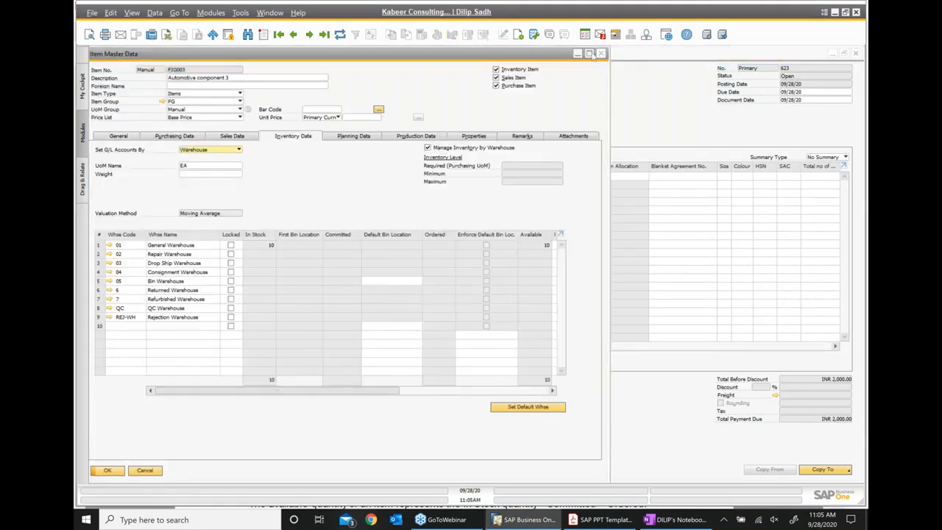
click(588, 54)
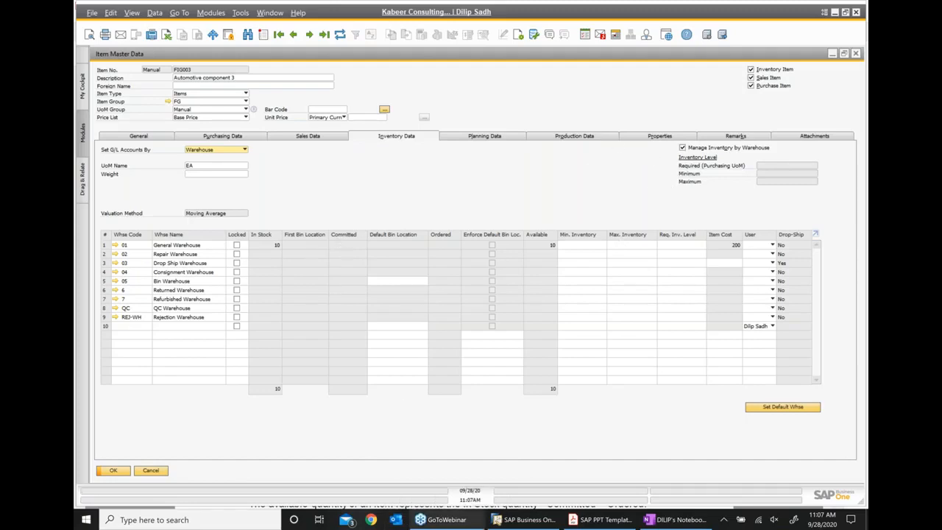
click(615, 523)
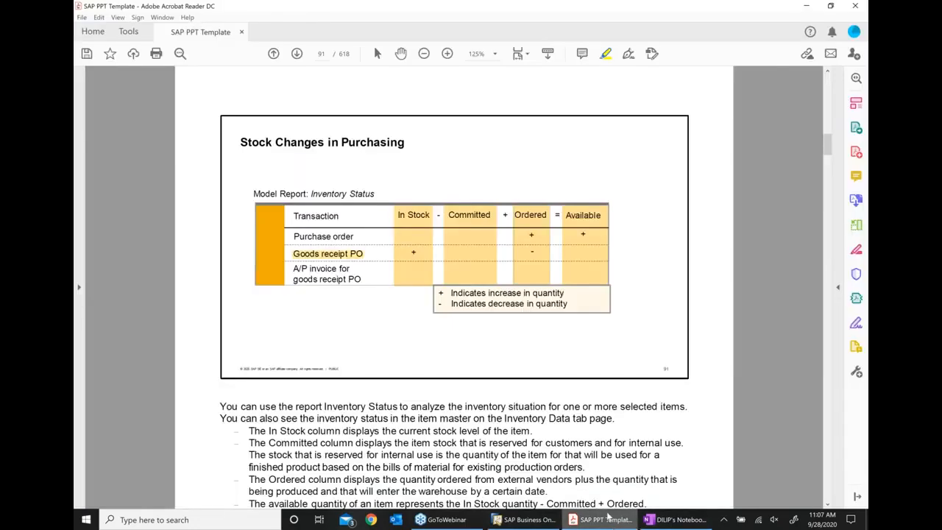
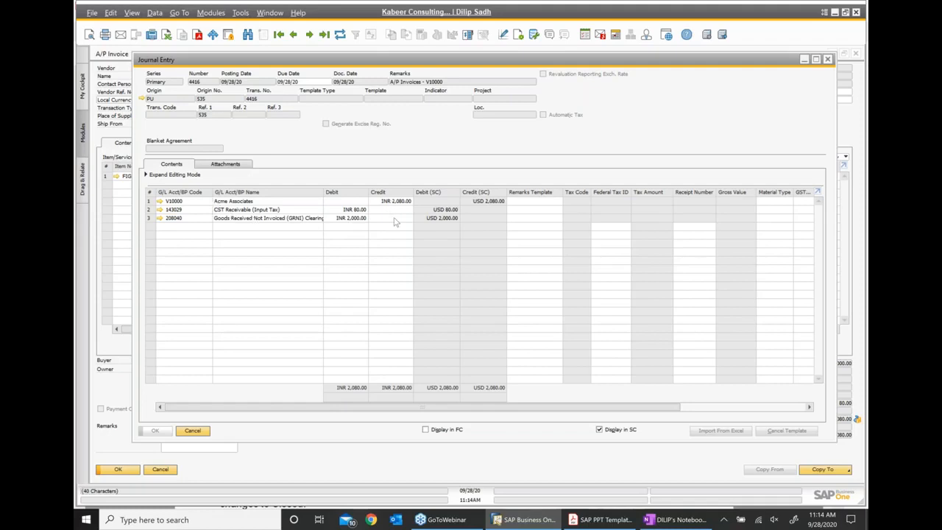
- Bring the OneNote class notes to the front after reviewing the A/P invoice journal entry
click(669, 519)
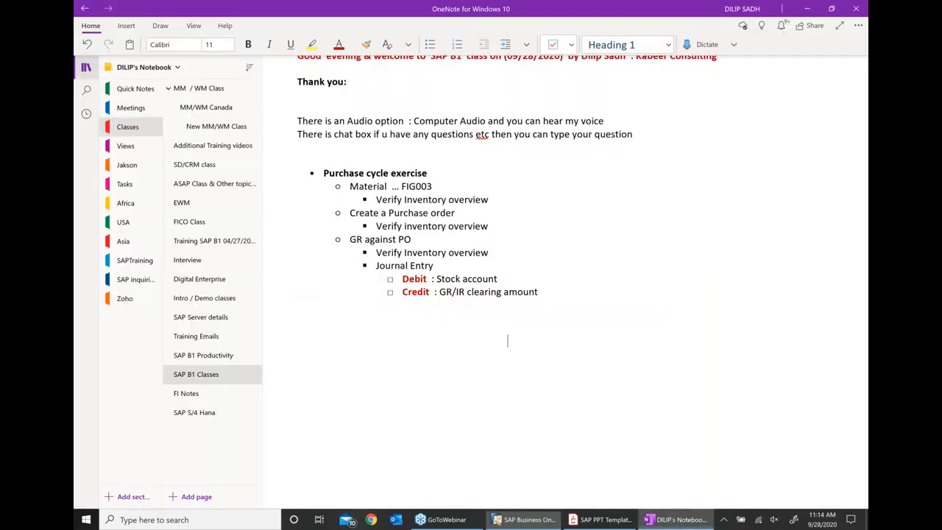
- Add a 'Vendor Invoice (A/P Invoice)' bullet with a 'Journal Entry' sub-line, correcting the Invoice spelling
click(554, 295)
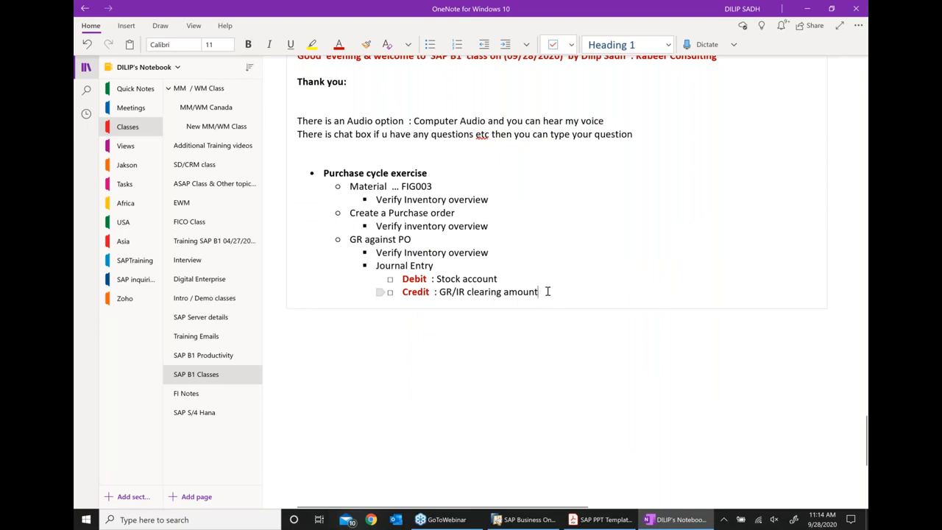
key(Return)
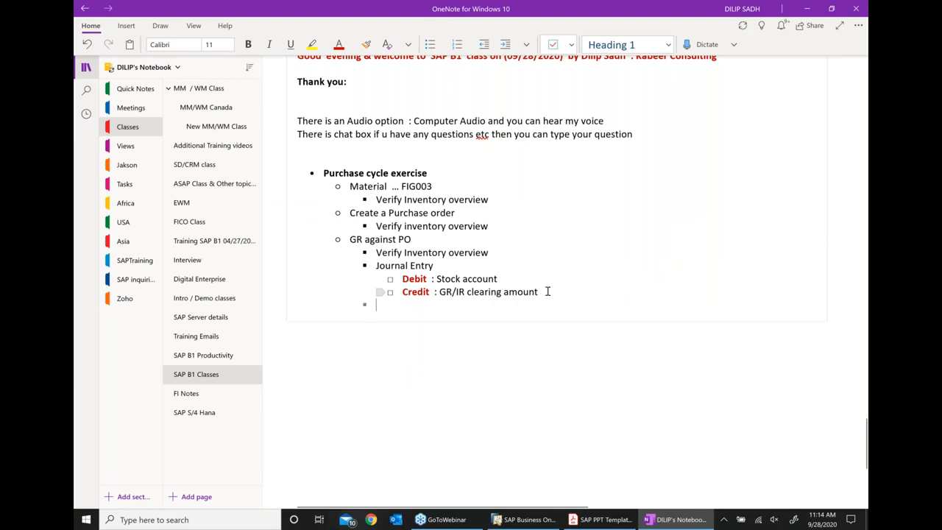
text(V)
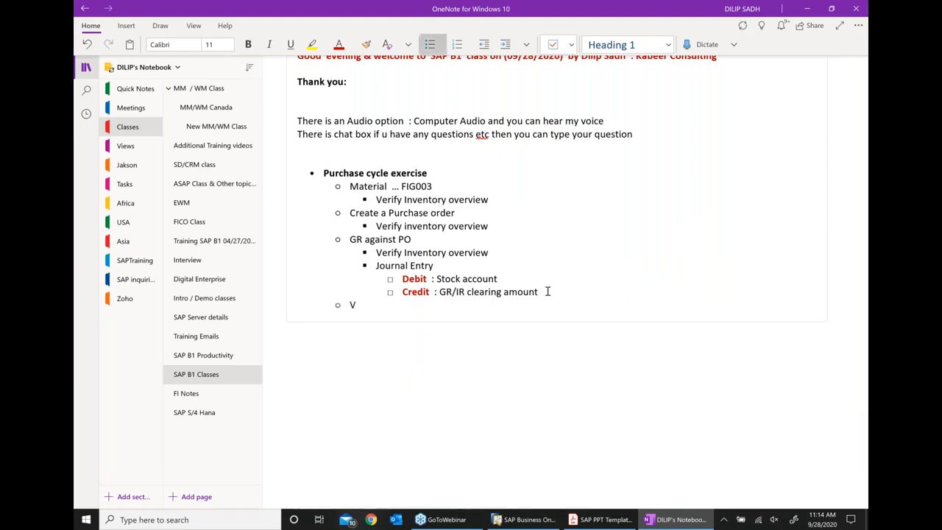
text(endor Inovice ( A/)
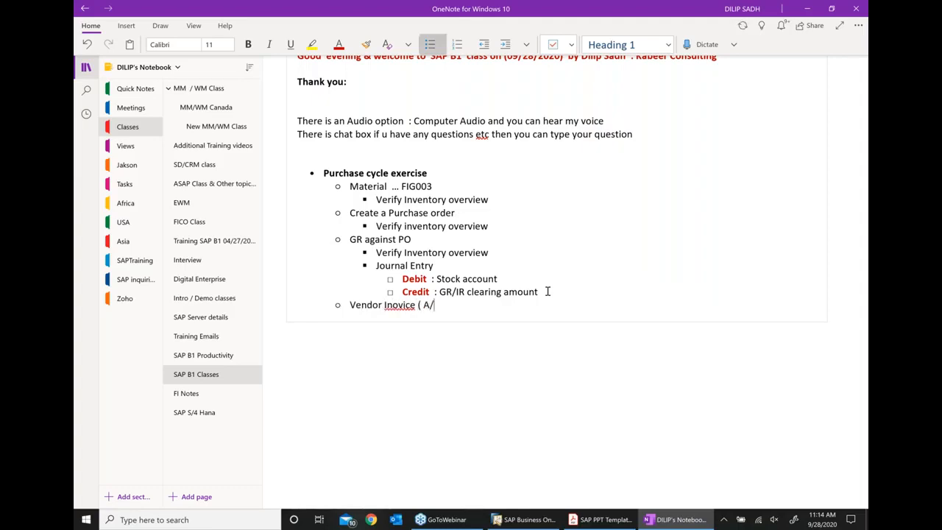
text(P Invoice))
key(Return)
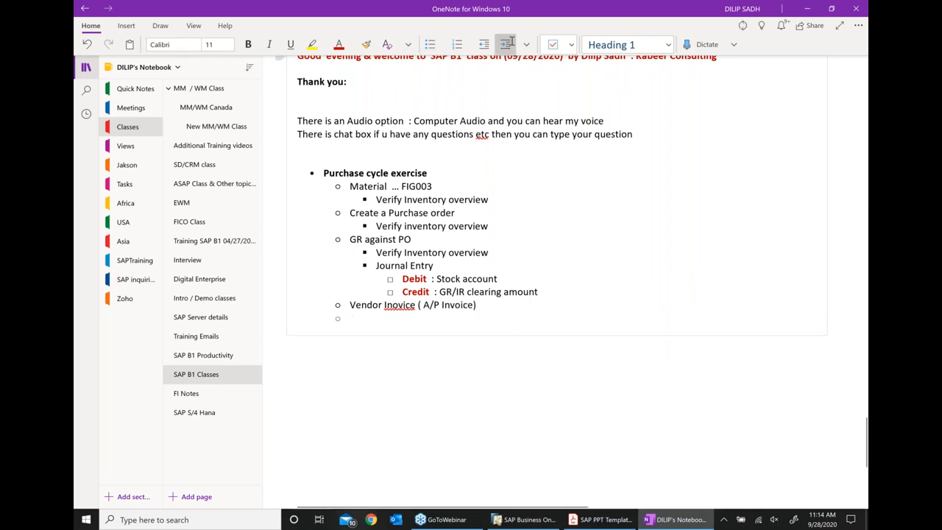
text(Joi)
key(BackSpace)
text(urnal)
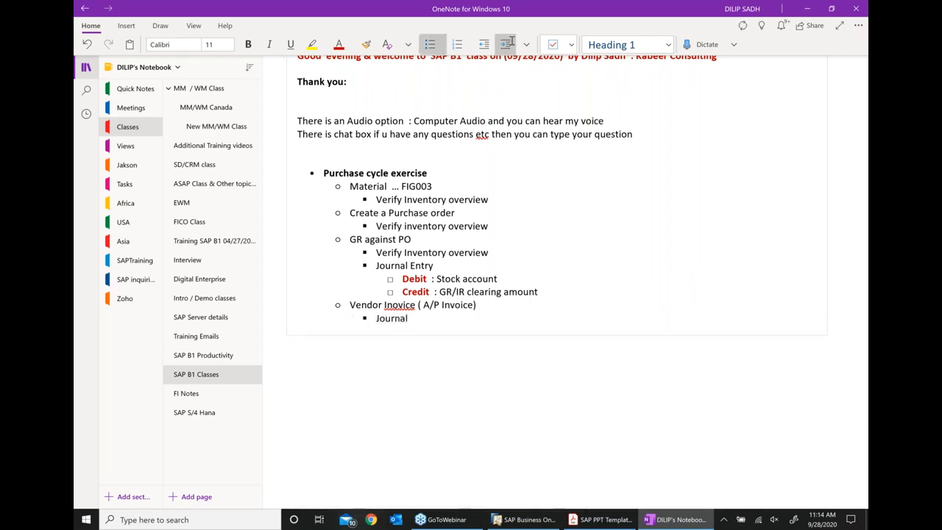
text( Entry)
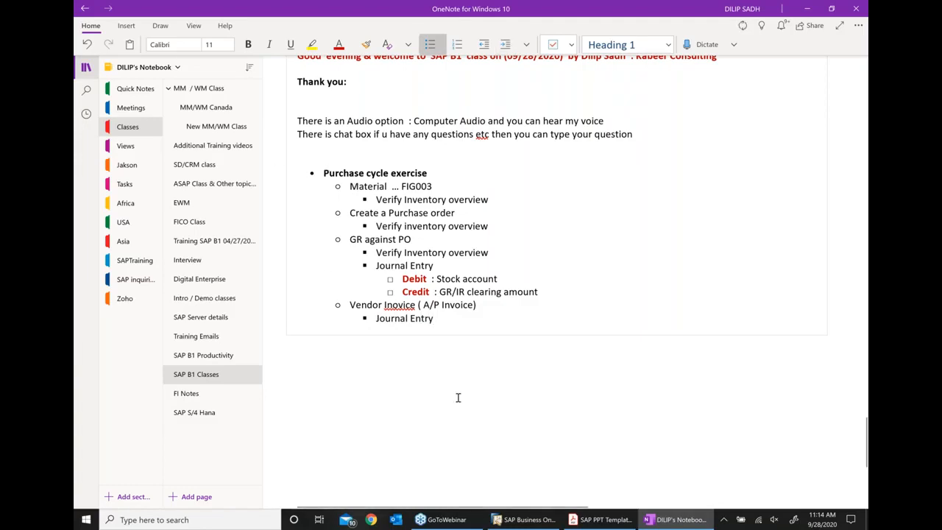
right_click(400, 303)
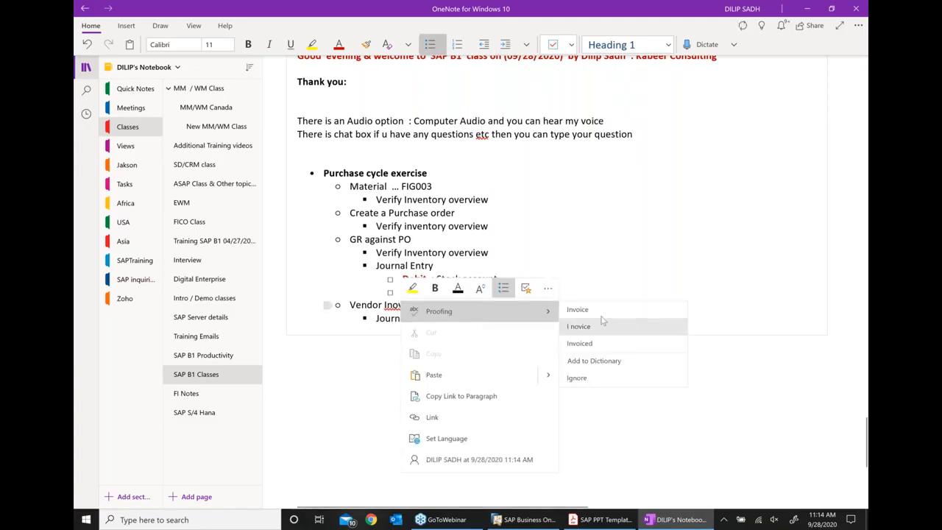
click(592, 309)
click(441, 324)
- Add indented lines 'Credit : vendor account', 'Debit : tax account', 'Debit : GR/IR clearing account'
key(Return)
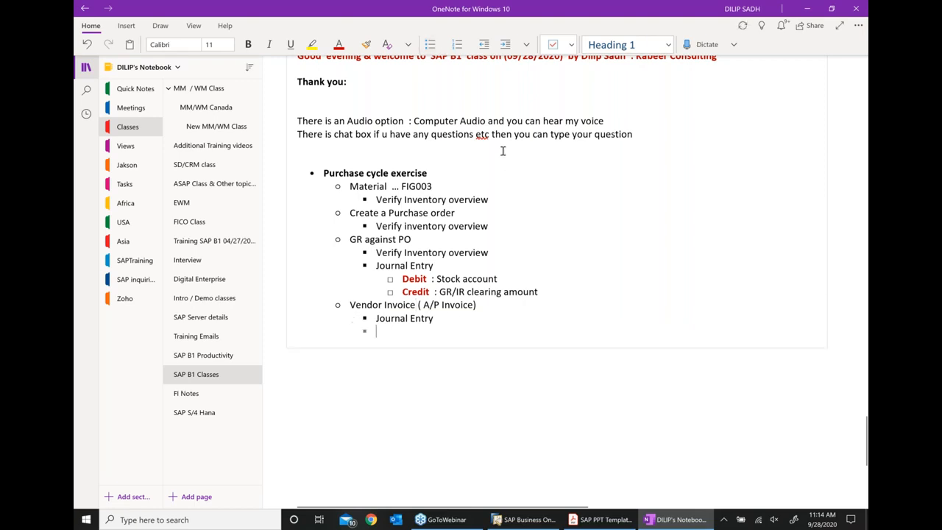
click(505, 47)
text(Credut)
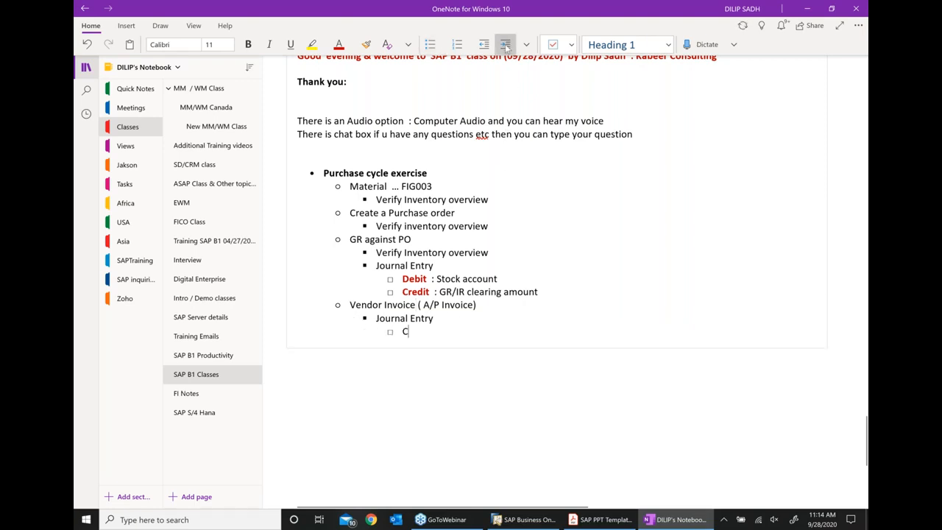
key(BackSpace)
key(BackSpace)
key(BackSpace)
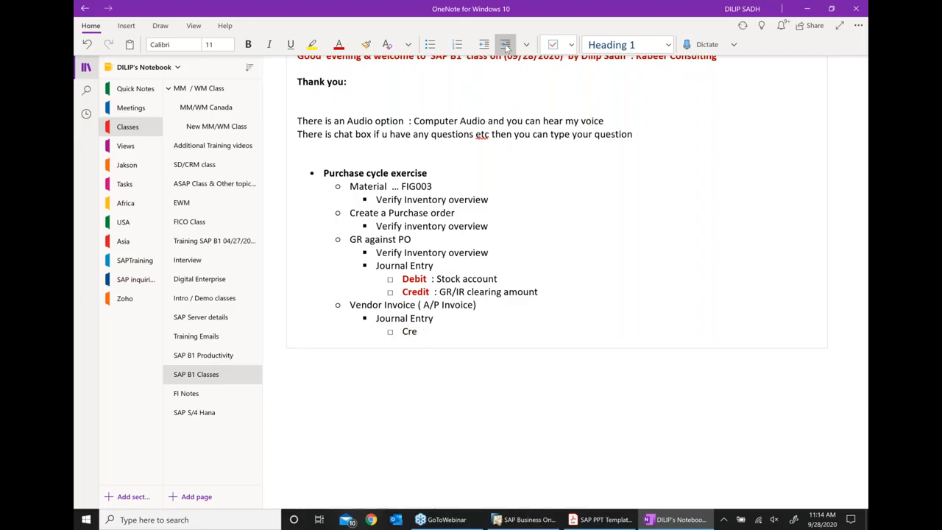
text(d)
key(BackSpace)
key(BackSpace)
text(edit  :)
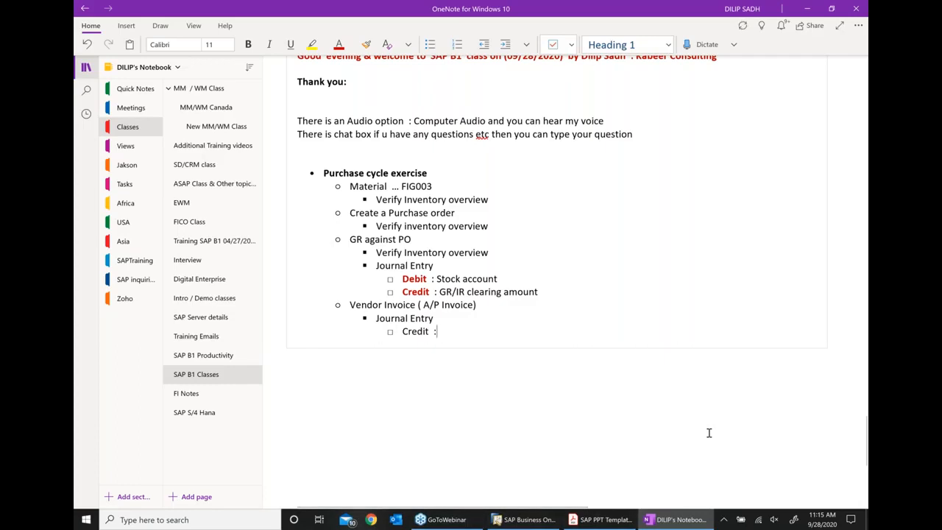
text(vendor a)
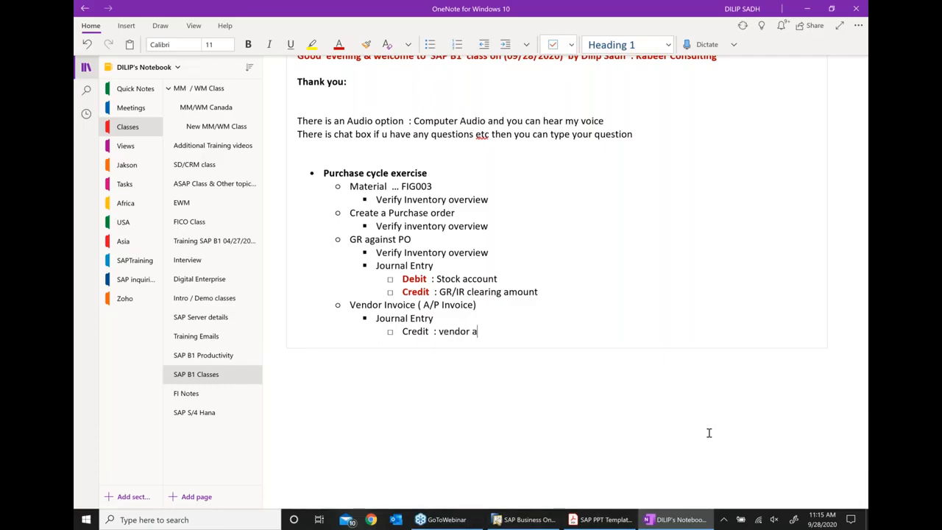
text(ccount)
key(Return)
text(Debi)
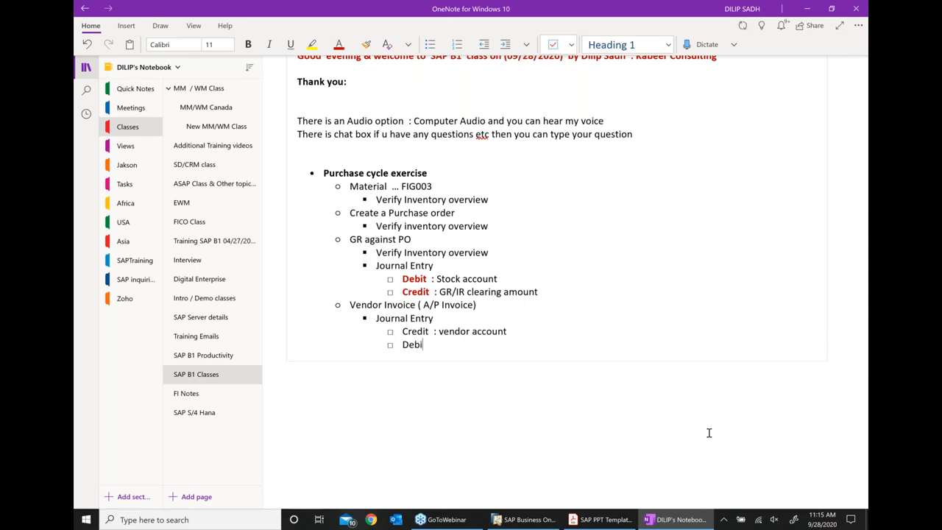
text(t  : tax ac count)
key(Return)
text(Debit  : GR/IR clearing account)
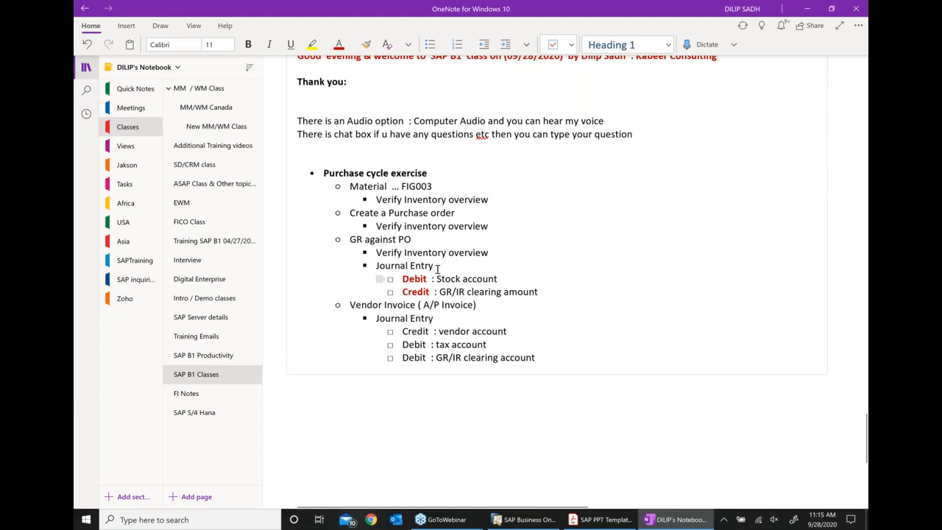
- Make both 'Journal Entry' headings bold and red
drag(435, 266, 375, 265)
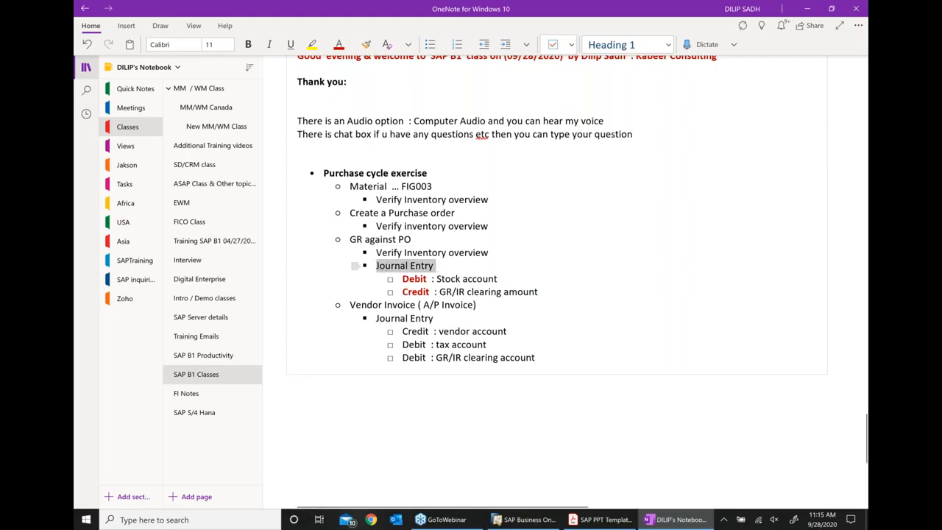
click(410, 250)
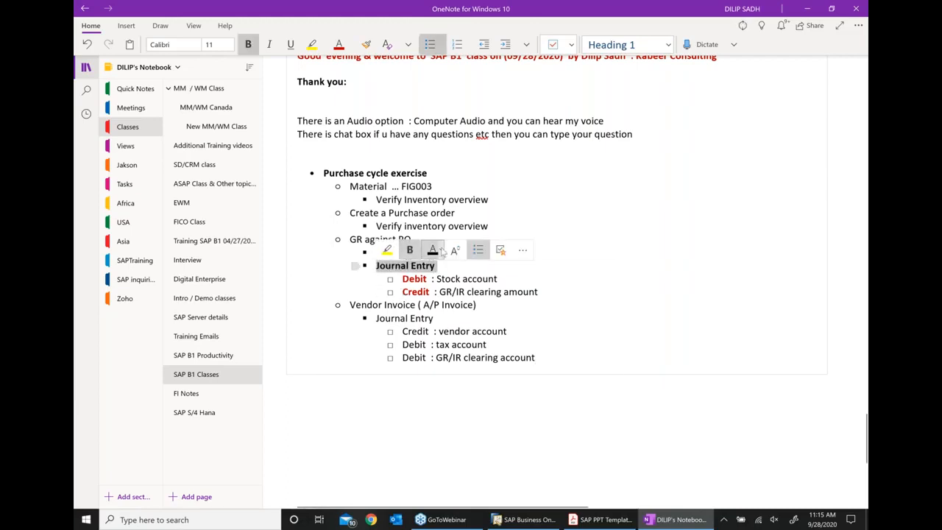
click(442, 251)
click(455, 451)
click(384, 428)
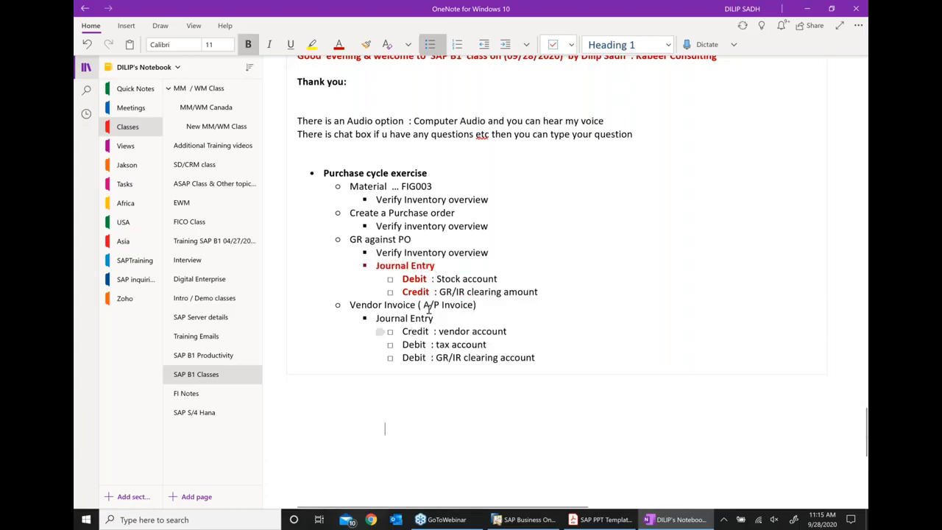
drag(436, 318, 377, 318)
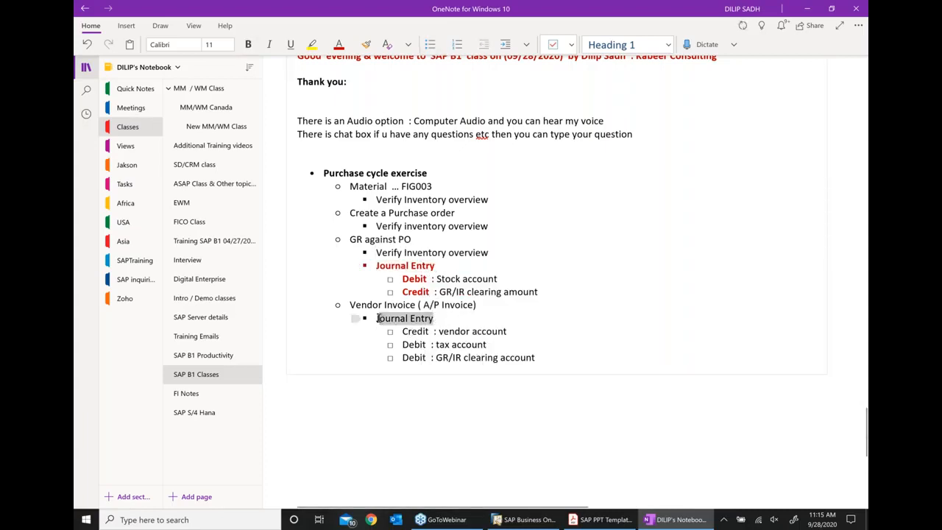
click(412, 302)
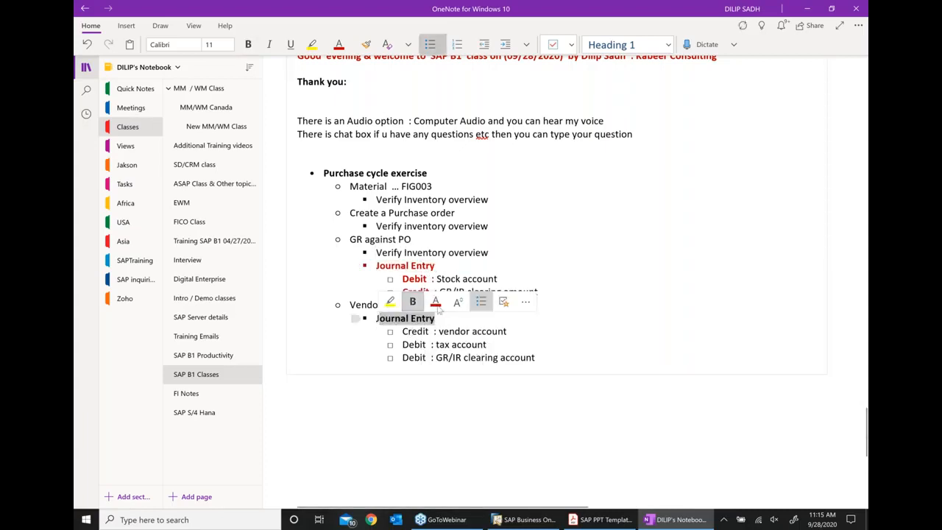
click(437, 308)
- Make the new Credit and two Debit labels bold and red
drag(436, 331, 403, 331)
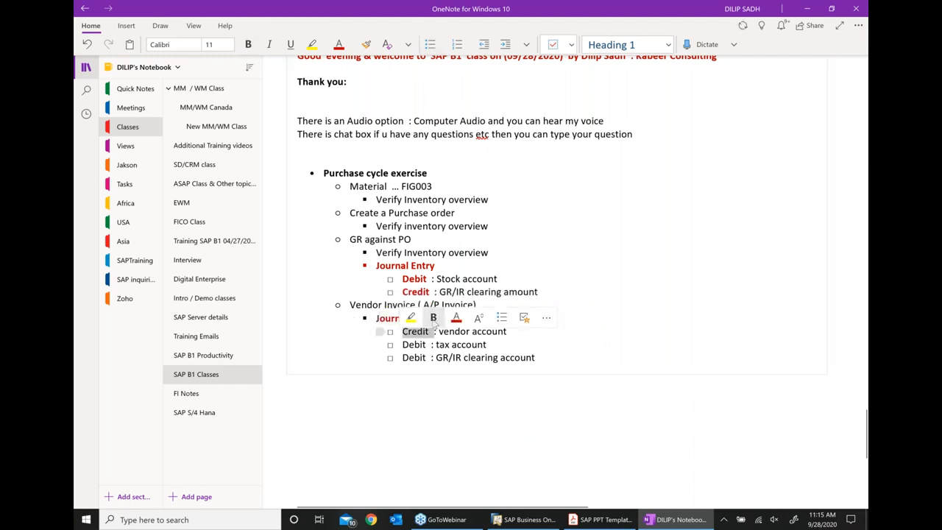
click(433, 317)
click(456, 318)
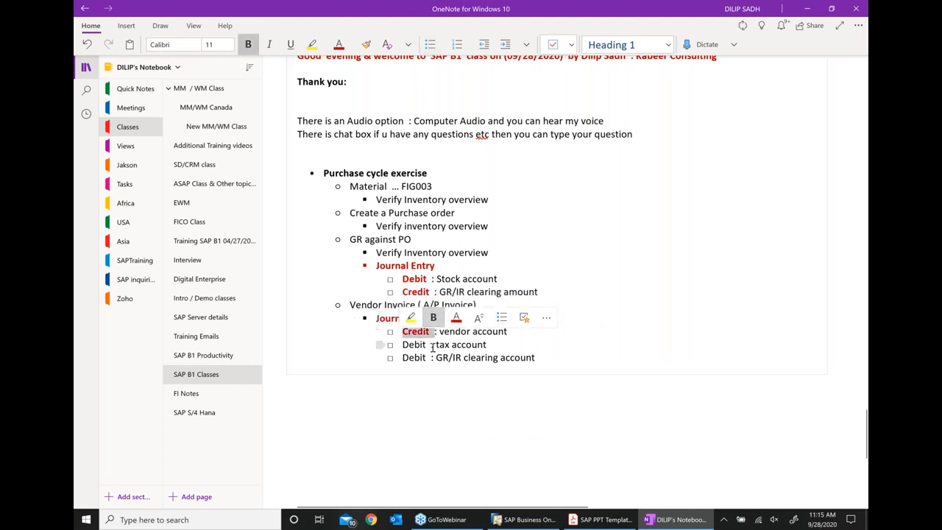
drag(433, 345, 402, 344)
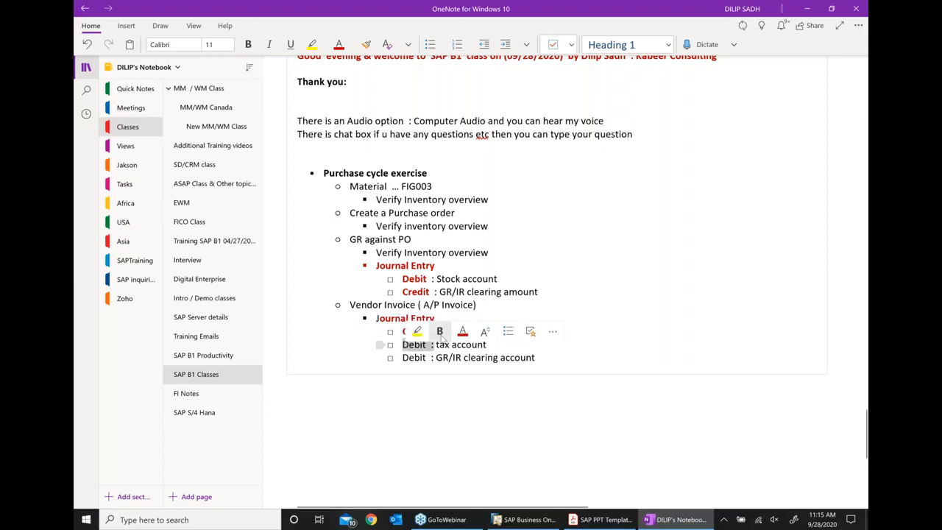
click(439, 331)
click(462, 331)
drag(434, 358, 406, 358)
click(461, 343)
click(437, 343)
click(496, 387)
scroll(498, 389, down, 2)
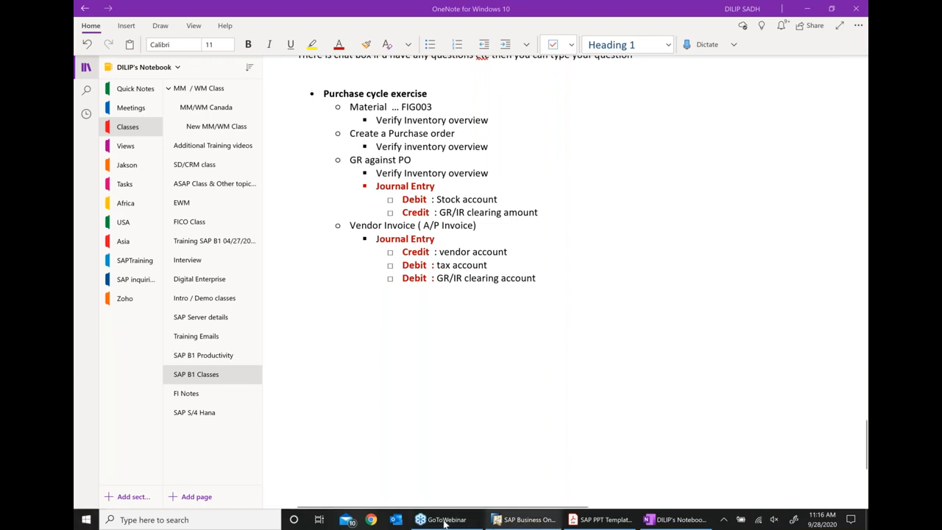
- Back in SAP, close the journal entry and goods receipt PO, minimizing the A/P invoice
click(524, 519)
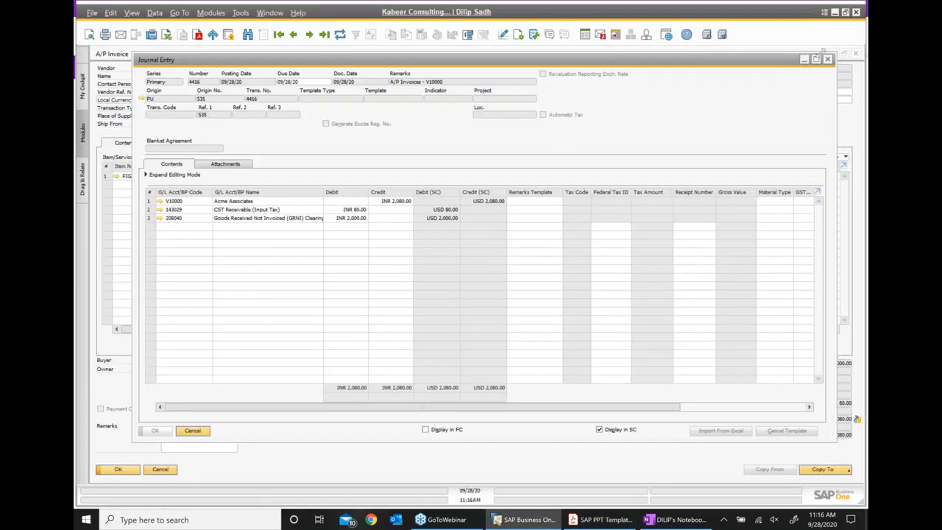
click(828, 58)
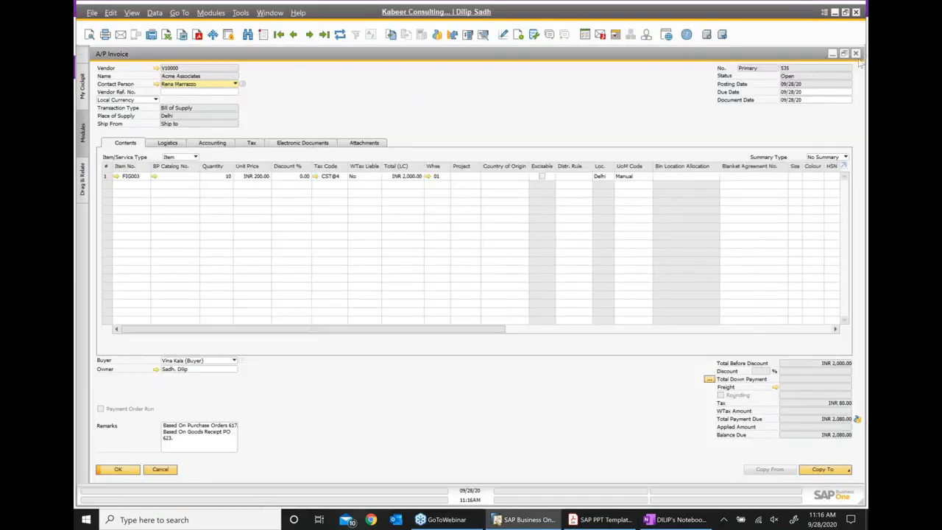
click(832, 54)
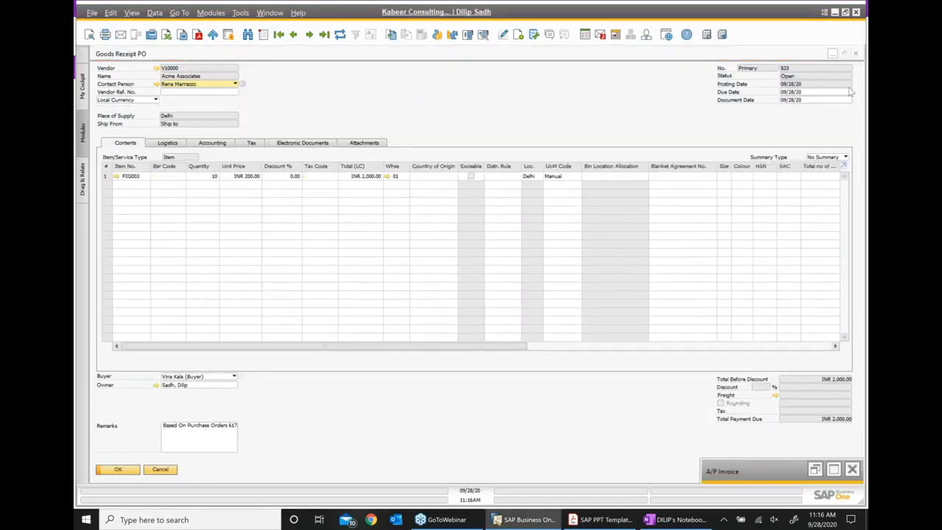
click(855, 55)
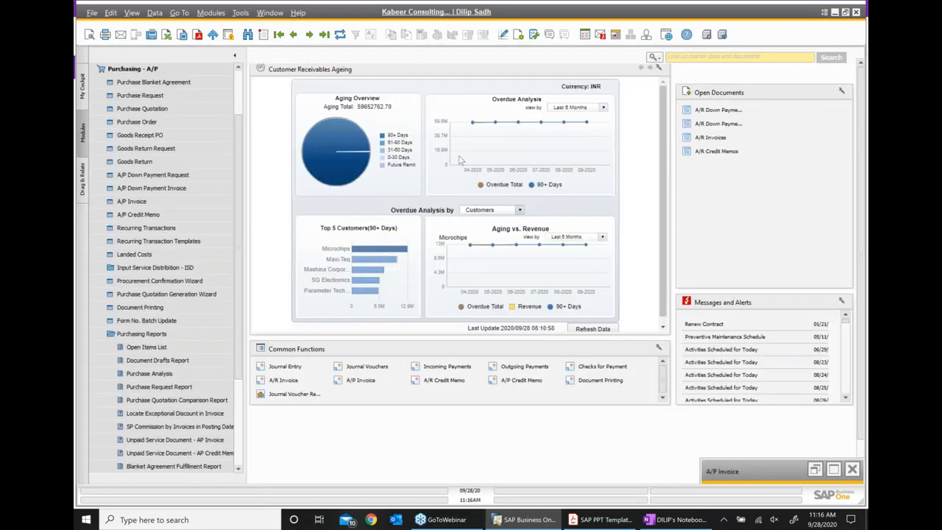
- Collapse the module menu, restore the A/P invoice showing INR 2,080 due, and return to the slides
click(134, 70)
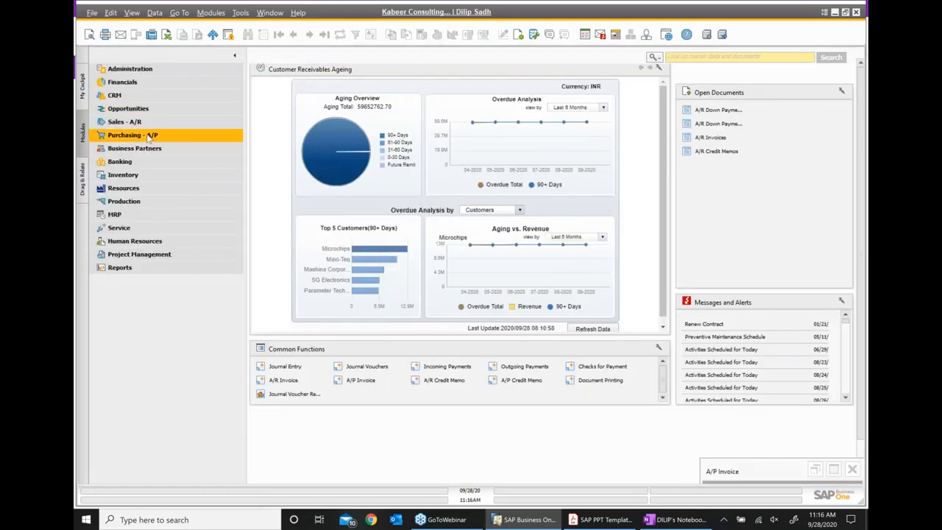
click(133, 70)
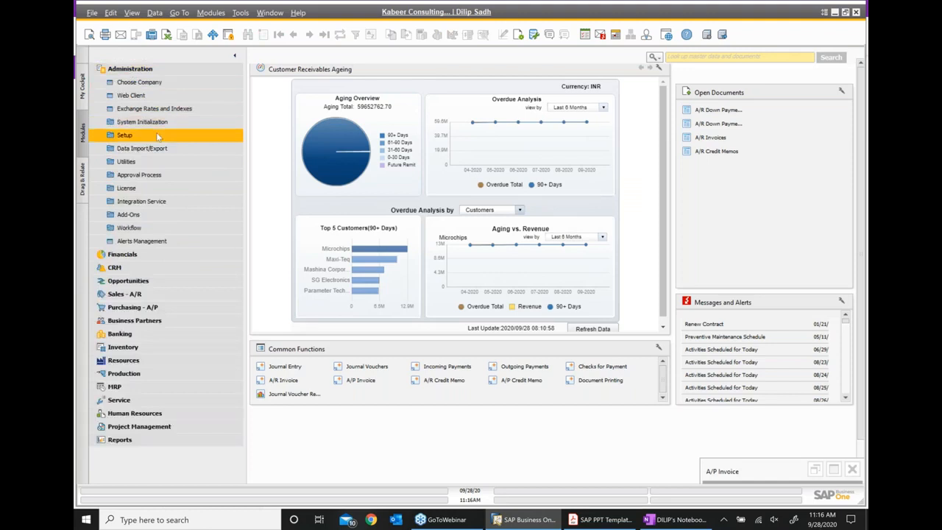
click(130, 69)
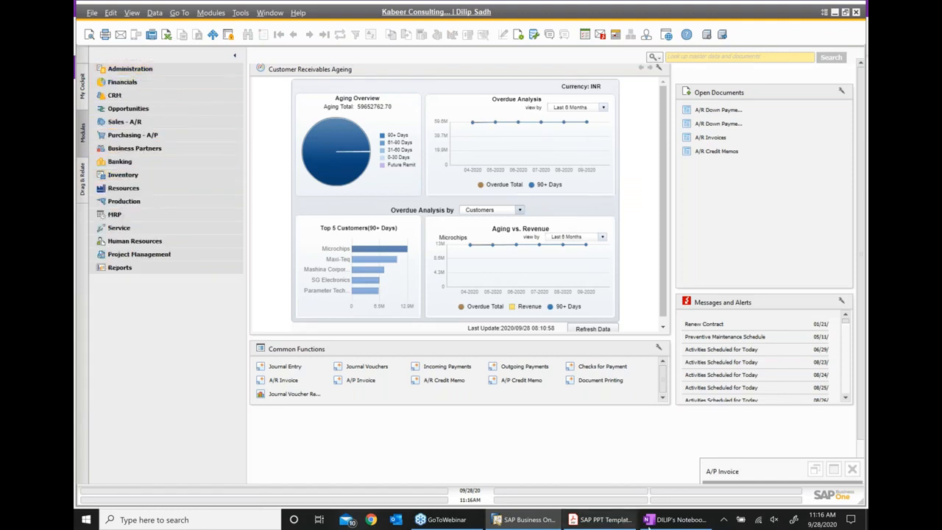
click(834, 469)
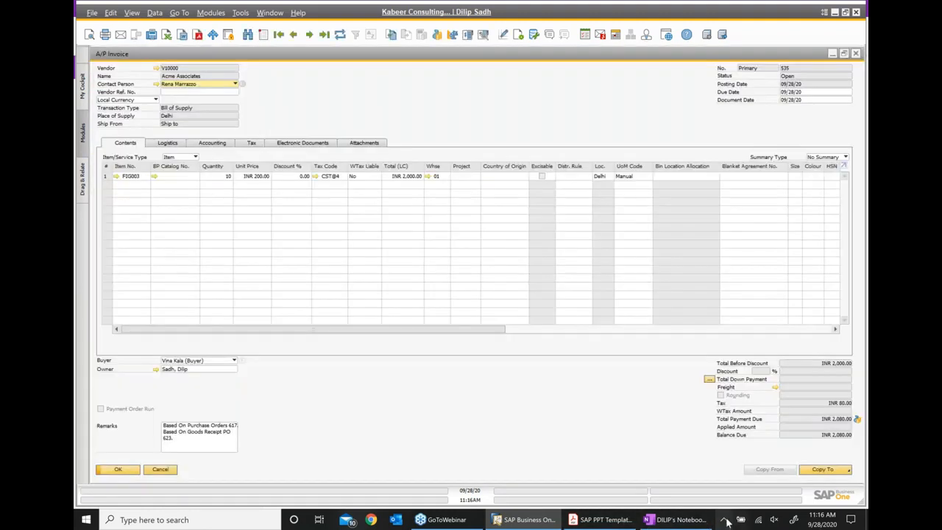
click(602, 520)
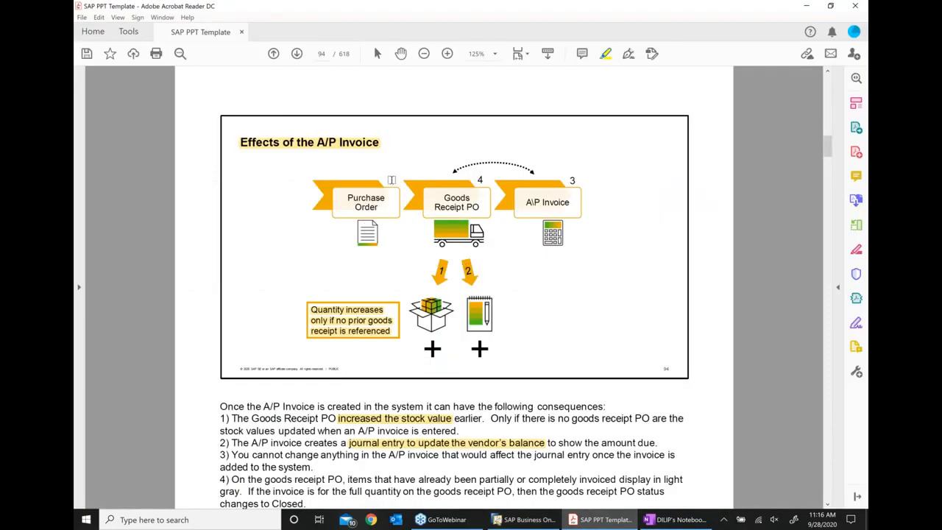
- Advance to page 95, Payment Processing, highlighting 'Outgoing Payment' and 'journal entry', then minimize the deck
click(296, 53)
scroll(484, 258, down, 1)
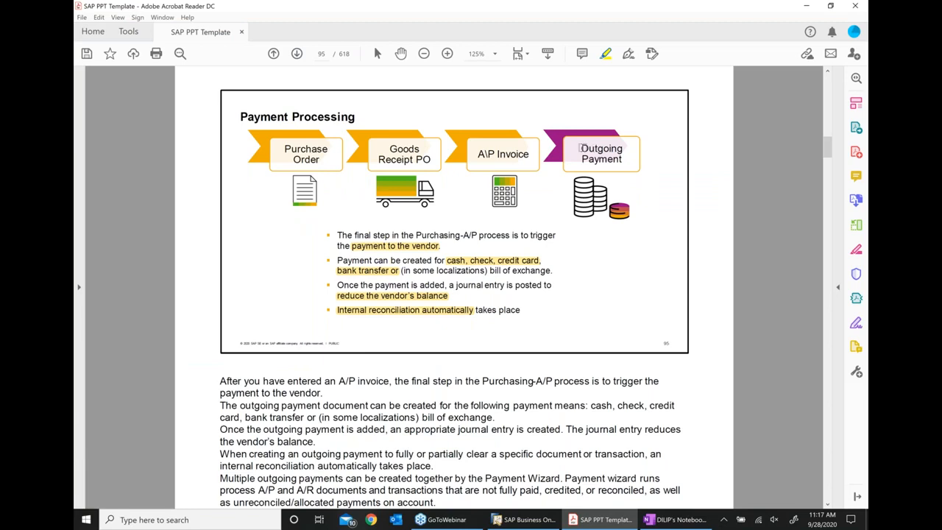
drag(580, 148, 622, 162)
click(623, 162)
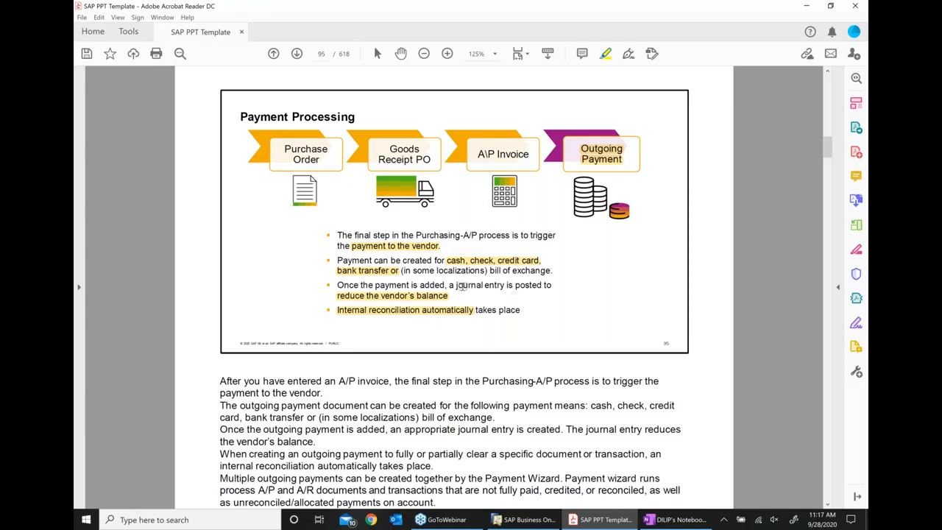
drag(458, 285, 493, 288)
click(493, 287)
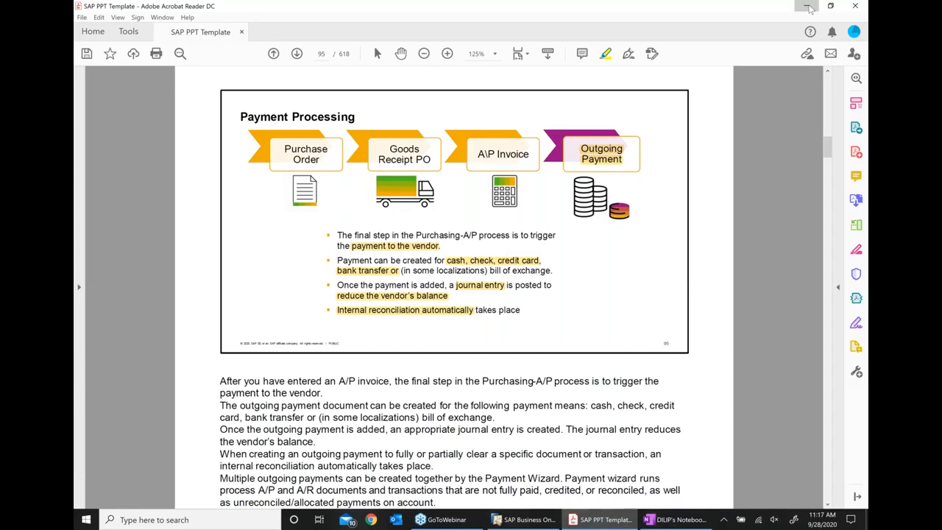
click(807, 6)
- Close the A/P invoice and start an Outgoing Payment for vendor V10000 Acme Associates from Banking
click(856, 54)
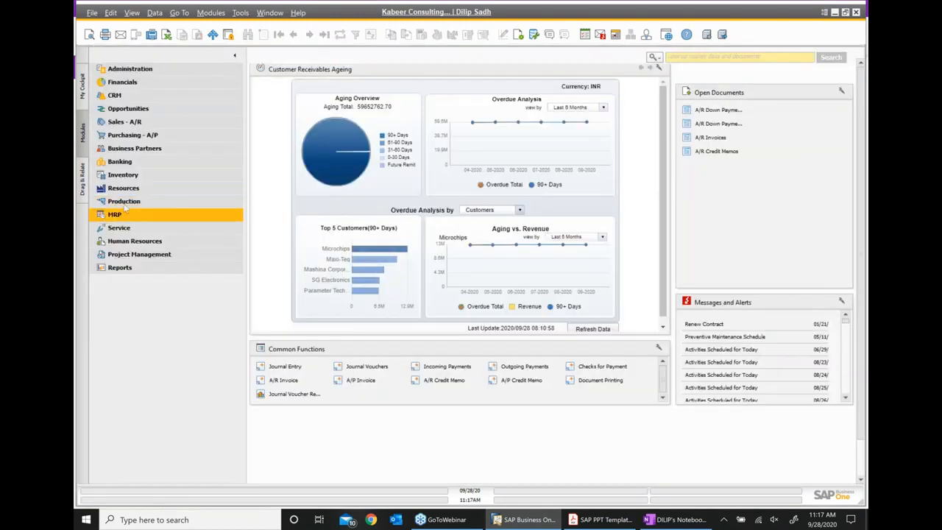
click(136, 162)
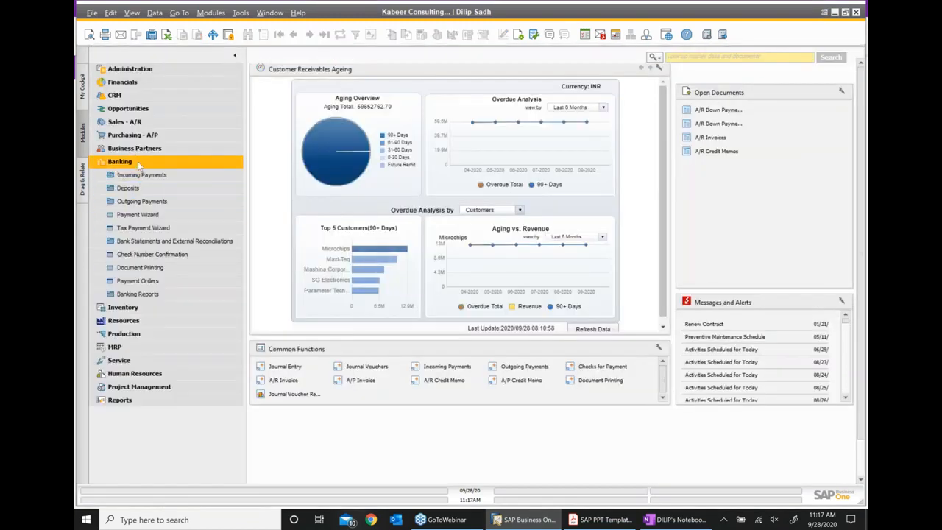
click(150, 201)
click(166, 214)
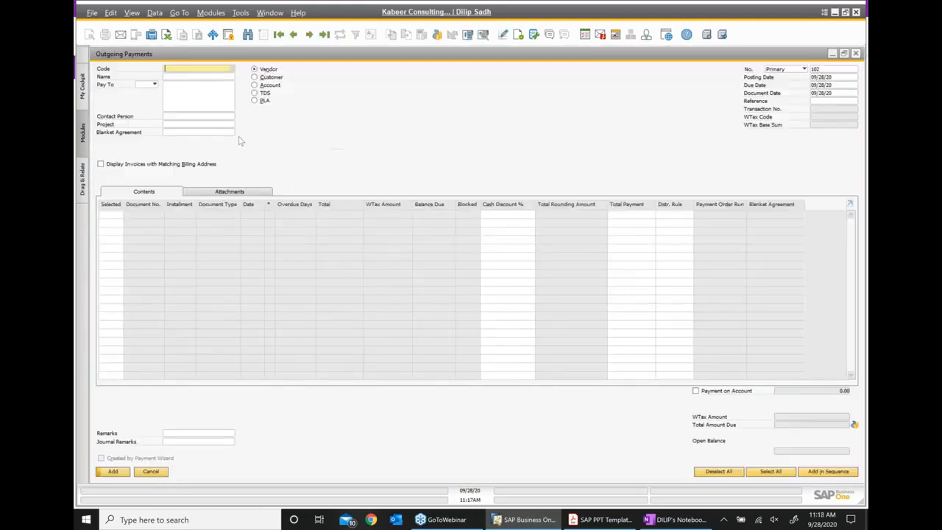
click(232, 70)
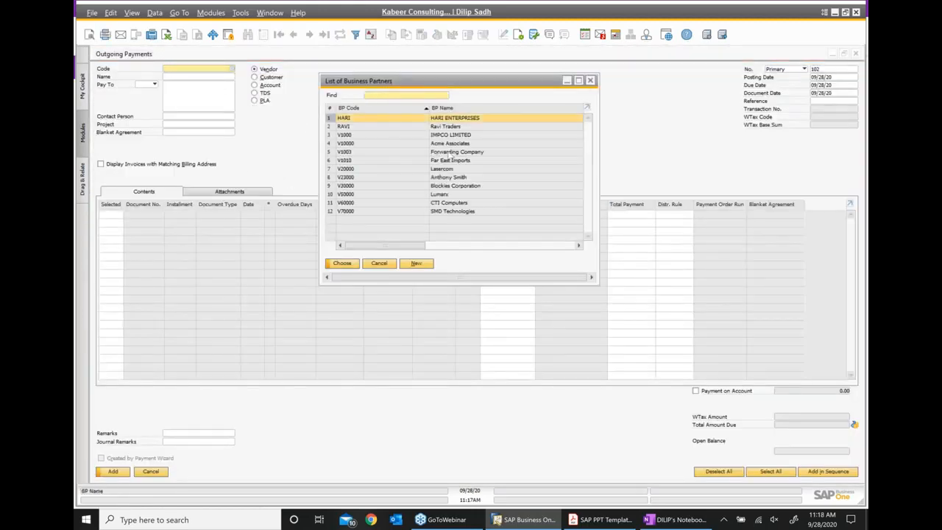
click(450, 144)
double_click(450, 145)
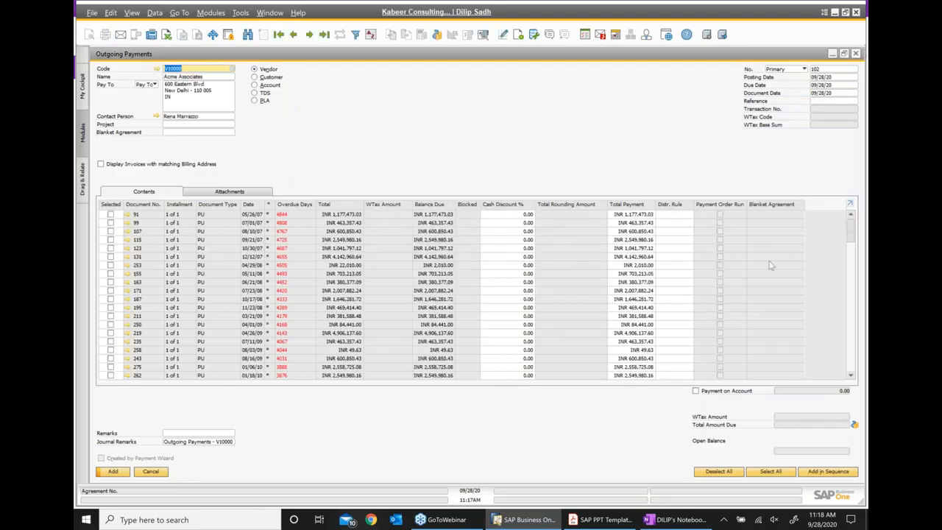
click(854, 425)
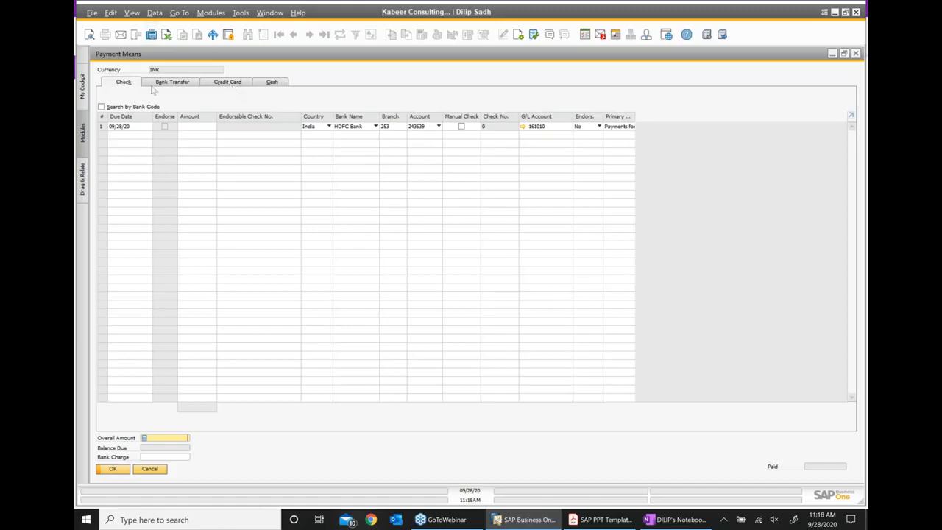
click(194, 127)
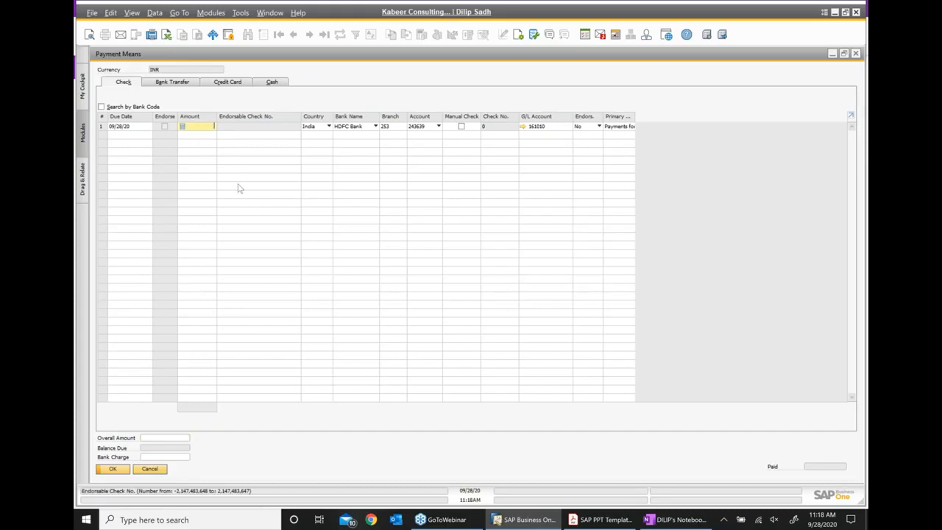
text(2080)
click(857, 55)
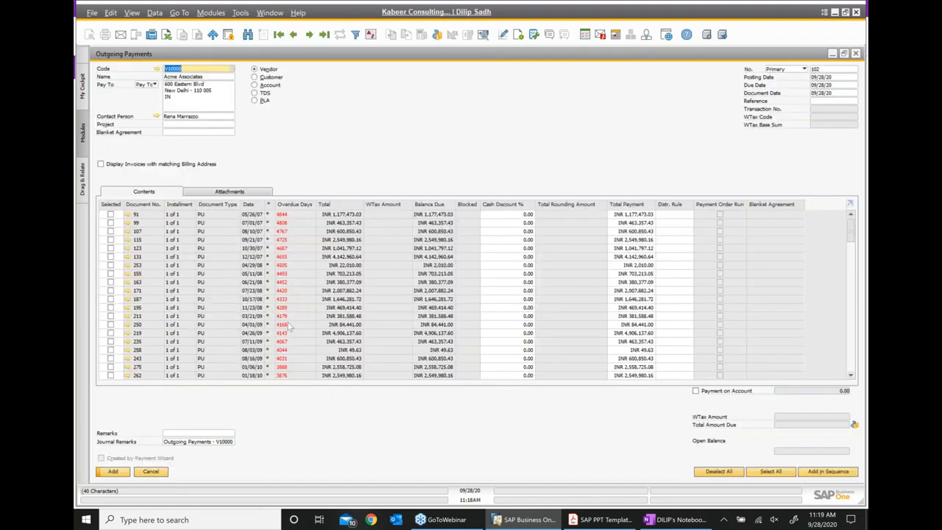
- Tick invoice 535 in the open-invoice table, making the total due INR 2,080.00
scroll(681, 344, down, 4)
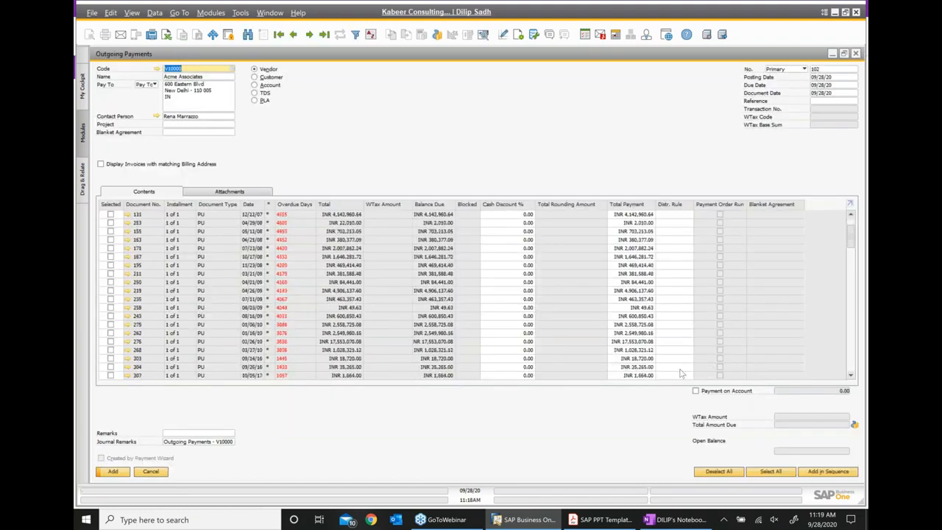
click(851, 373)
click(850, 372)
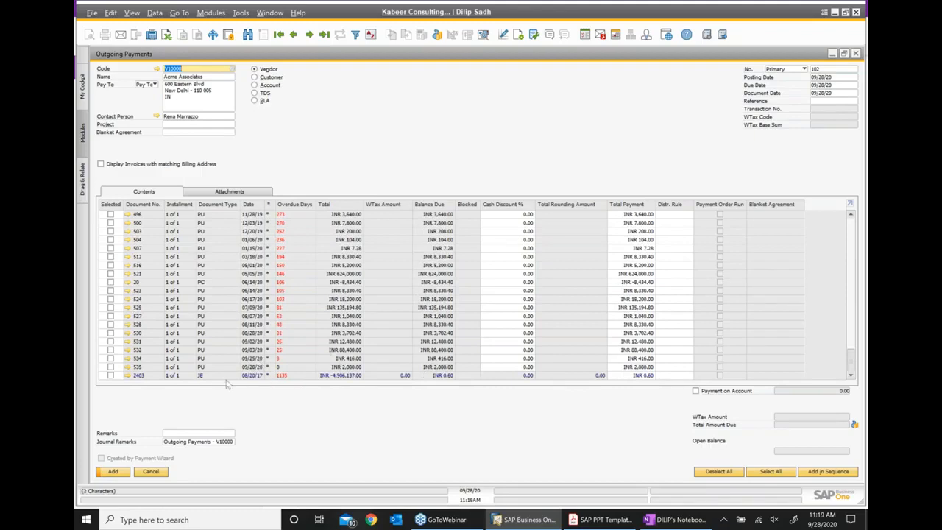
click(110, 367)
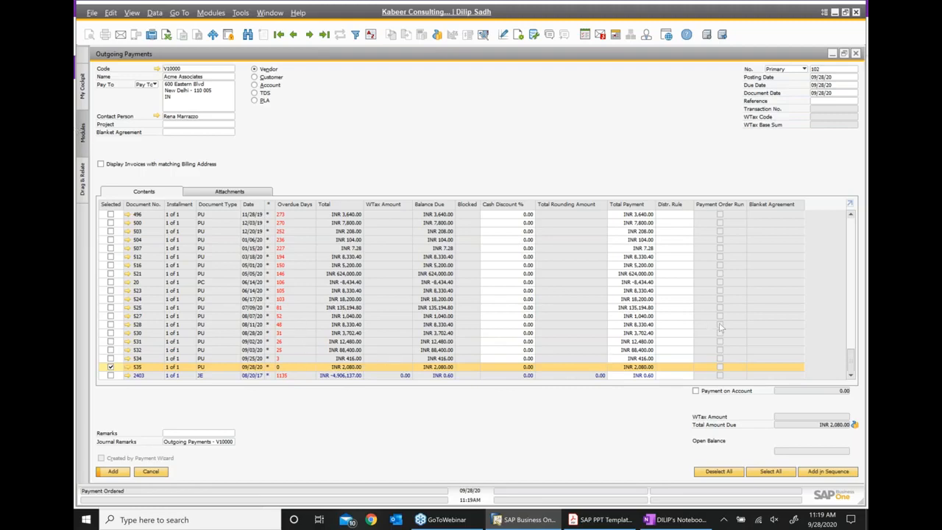
- Enter a check of 2080 in Payment Means, then add and confirm outgoing payment 102
click(854, 426)
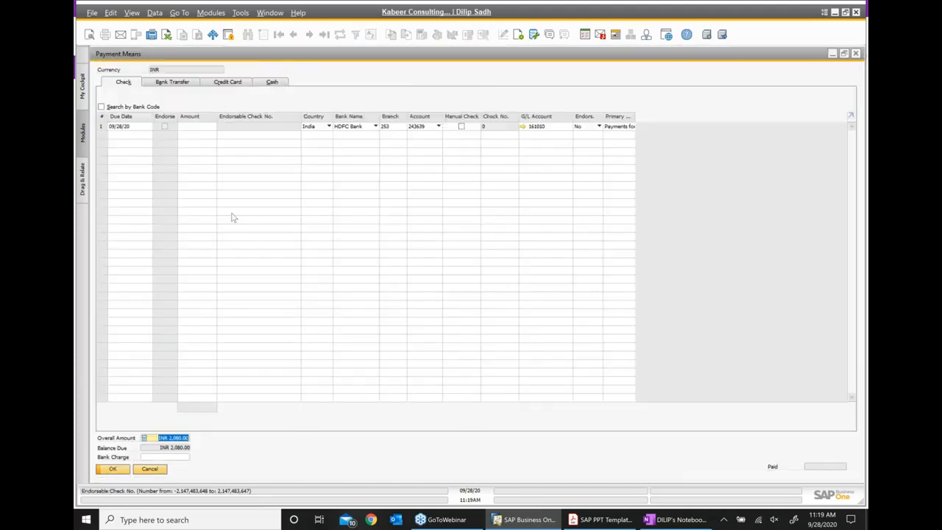
click(197, 128)
text(2080)
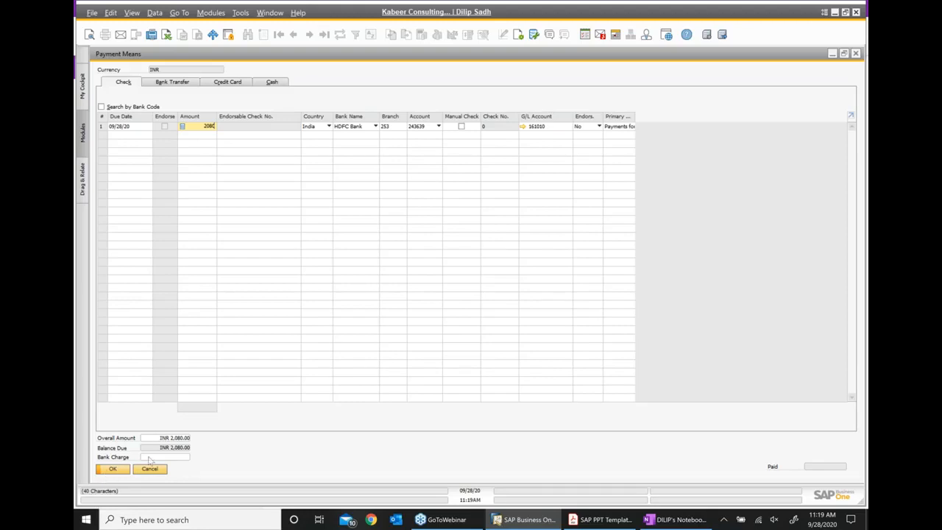
click(113, 470)
click(113, 471)
click(365, 272)
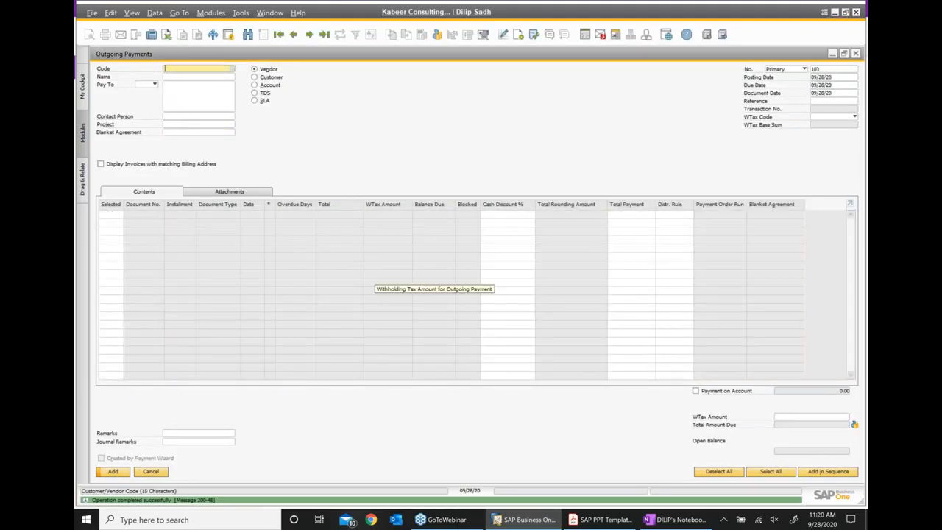
- Go back to payment 102 and review its journal entry crediting HDFC Bank and debiting Acme Associates
click(294, 34)
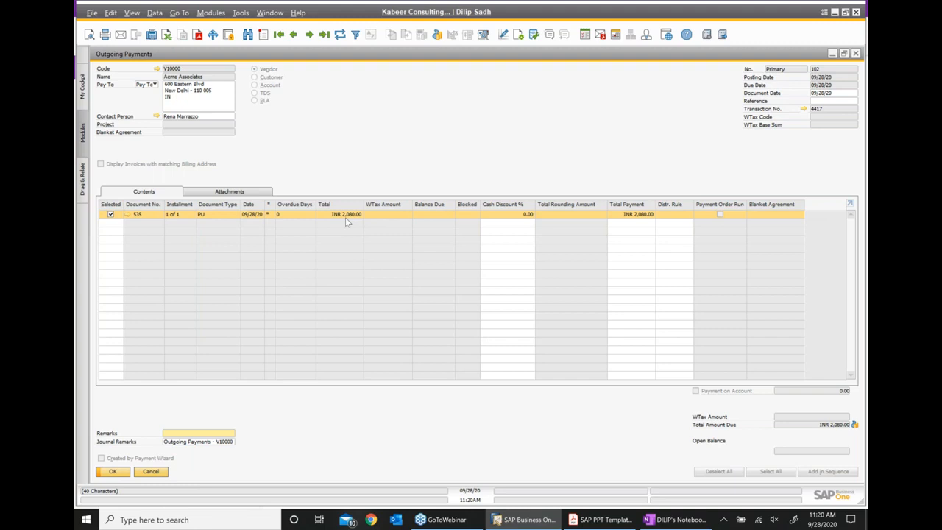
right_click(445, 130)
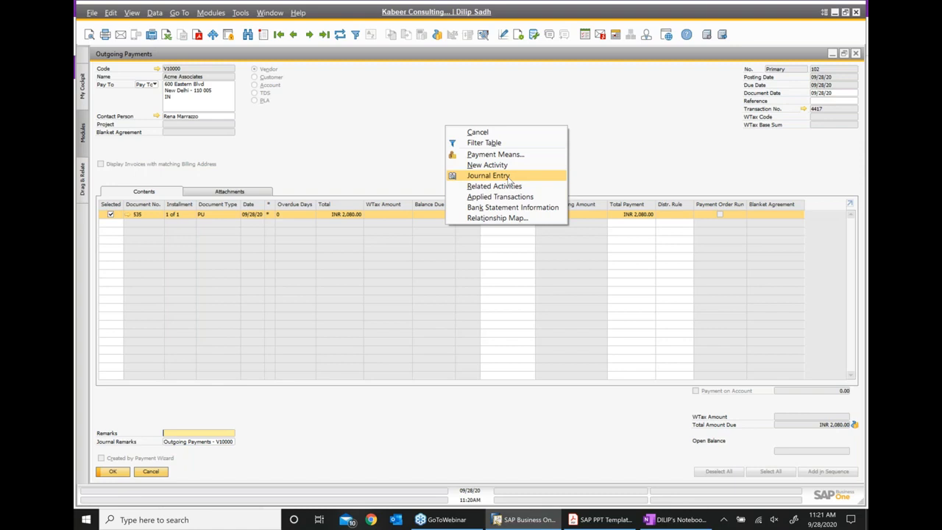
click(489, 175)
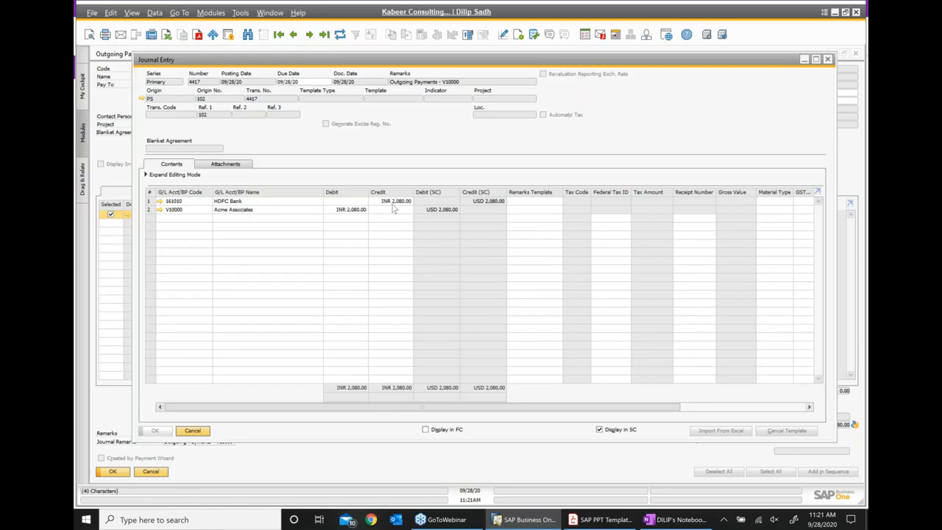
click(827, 59)
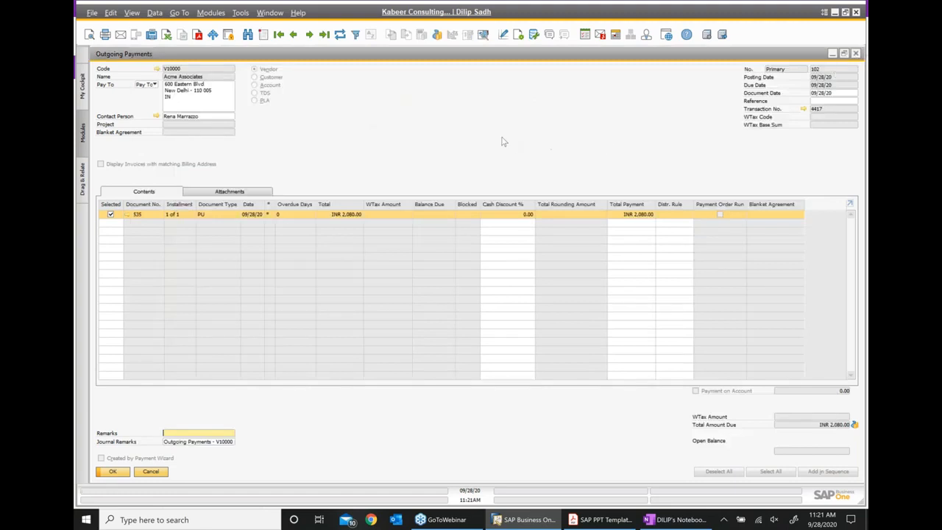
right_click(502, 142)
- Open the relationship maps from payment 102 and invoice 535, tracing PO 617 and goods receipt 623
click(541, 229)
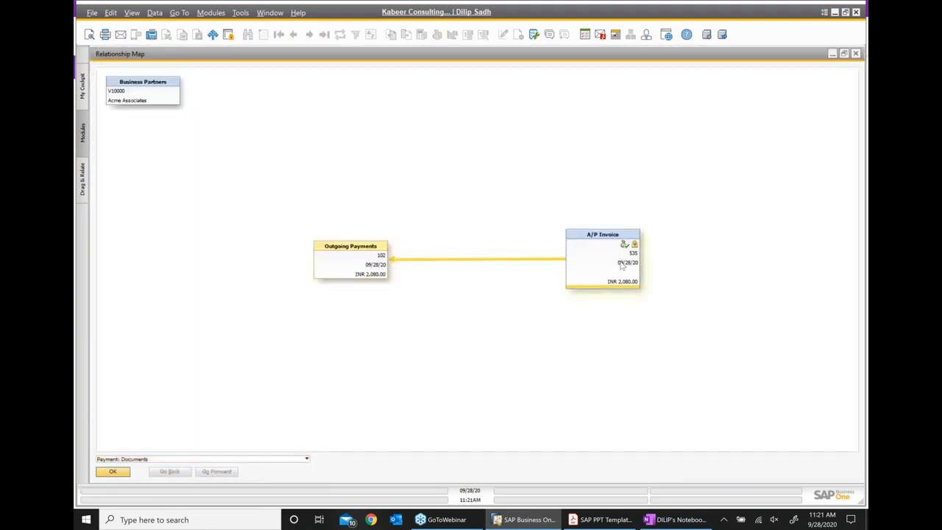
double_click(622, 267)
right_click(449, 116)
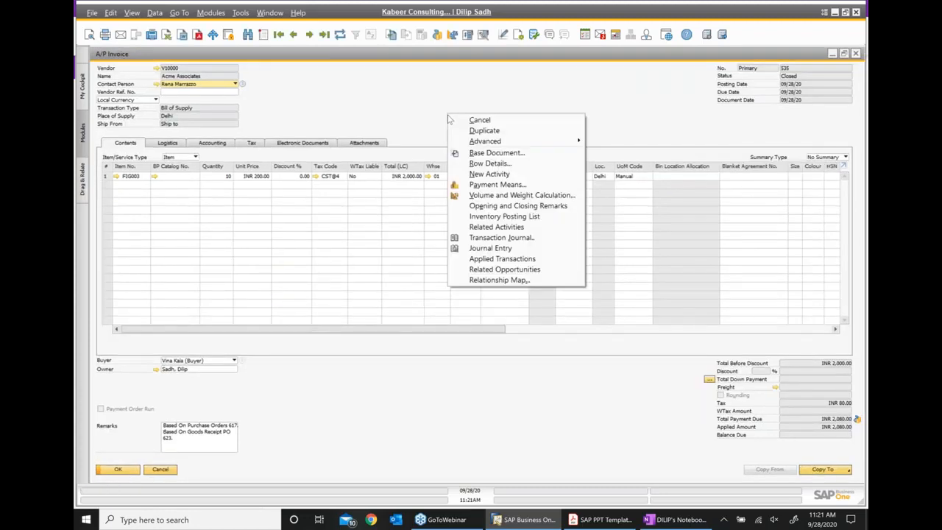
click(491, 279)
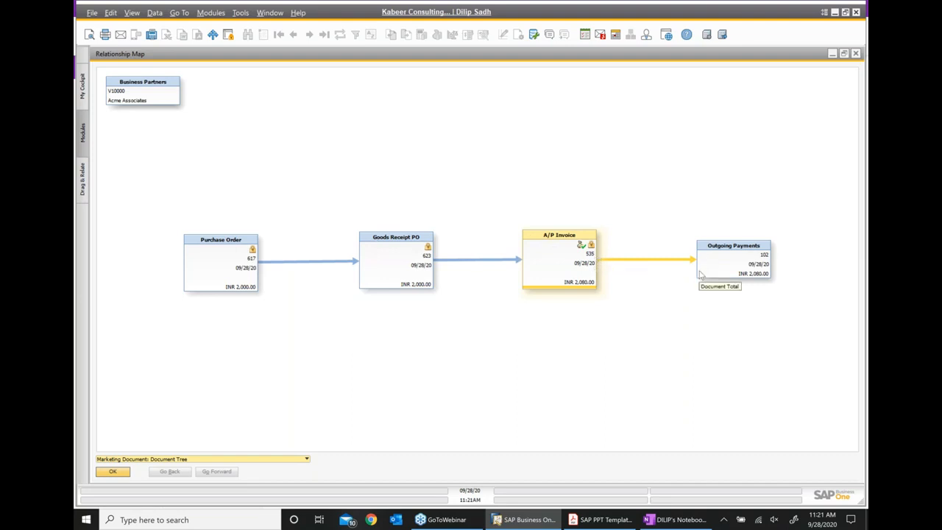
click(695, 521)
- Add an 'Outgoing payment' line below the GR/IR clearing account entry, outdented to the Vendor Invoice level
key(BackSpace)
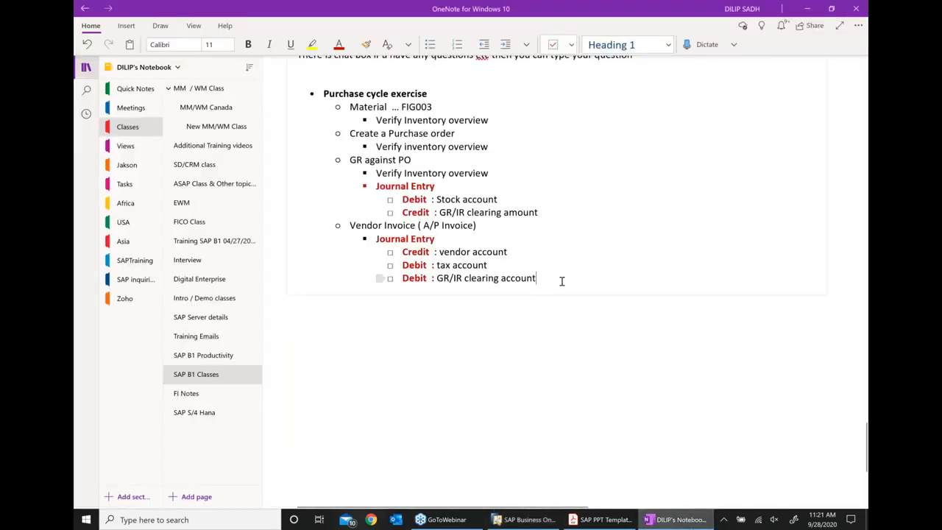
key(Return)
key(shift+Tab)
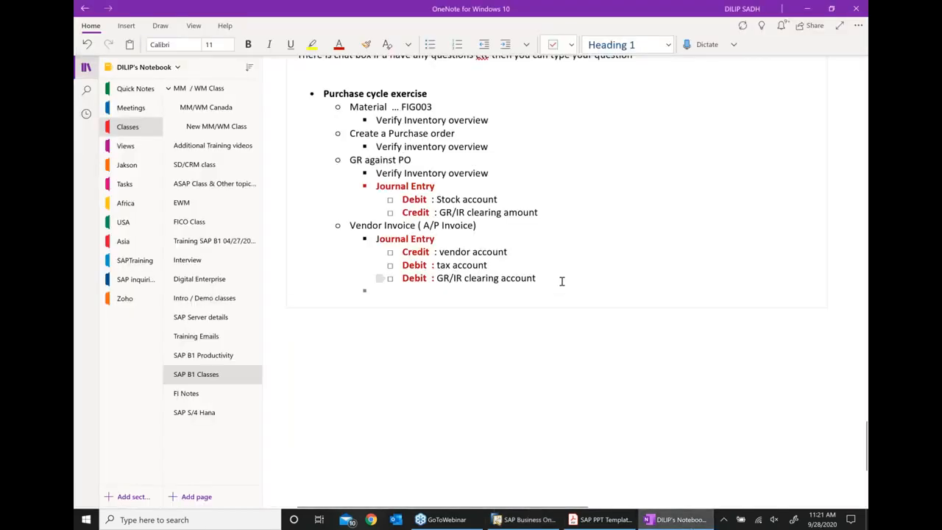
key(shift+Tab)
text(Outgoi)
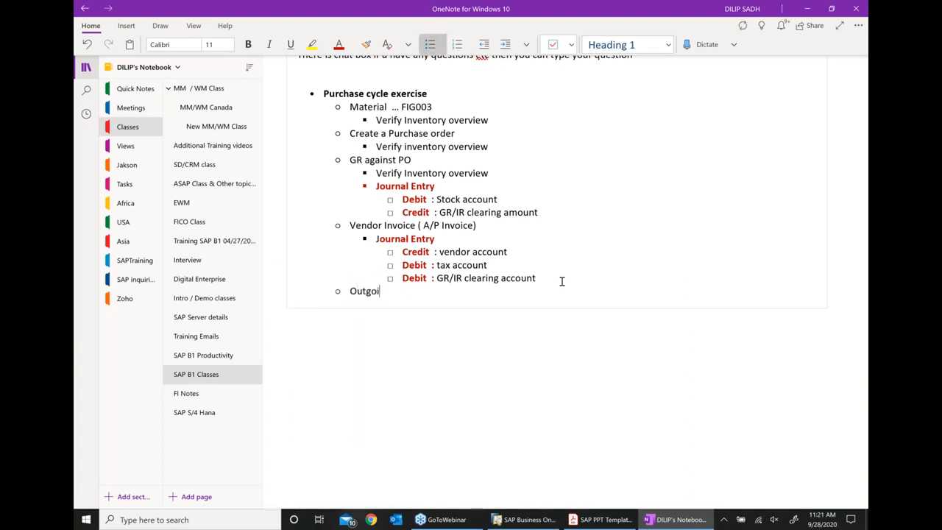
text(ng payment)
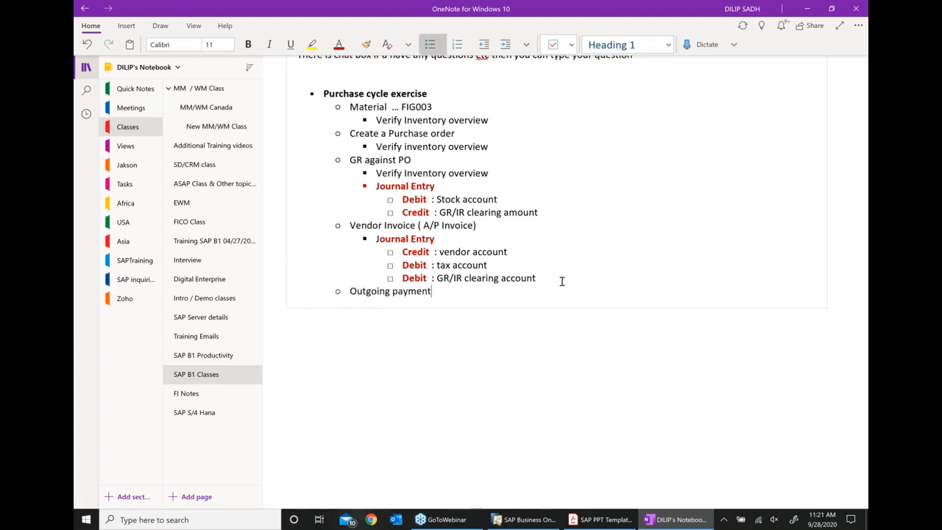
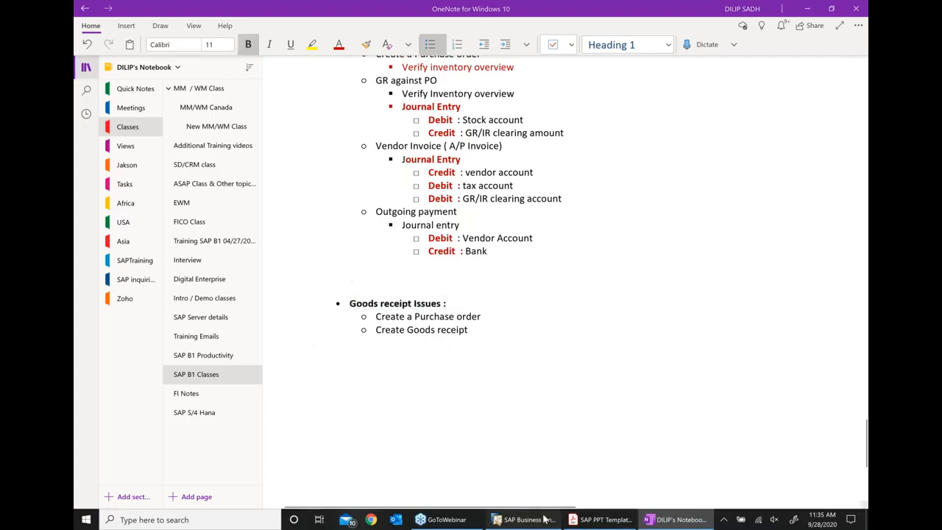
- Close the relationship maps, the A/P Invoice and the Outgoing Payments windows
click(855, 54)
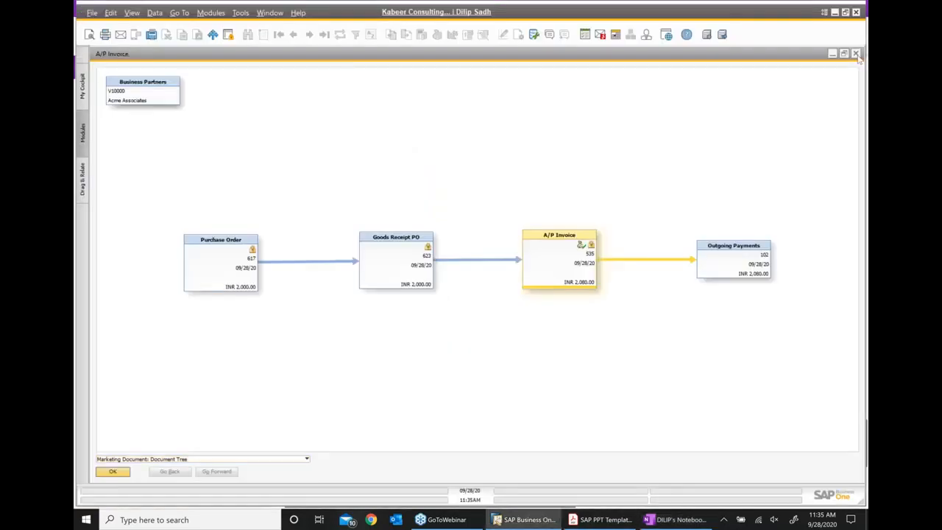
click(855, 55)
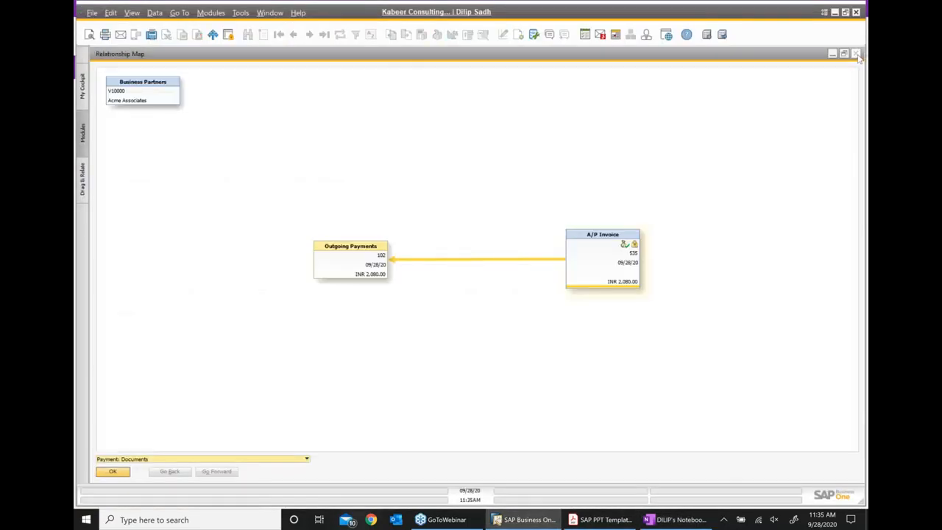
click(857, 55)
click(856, 56)
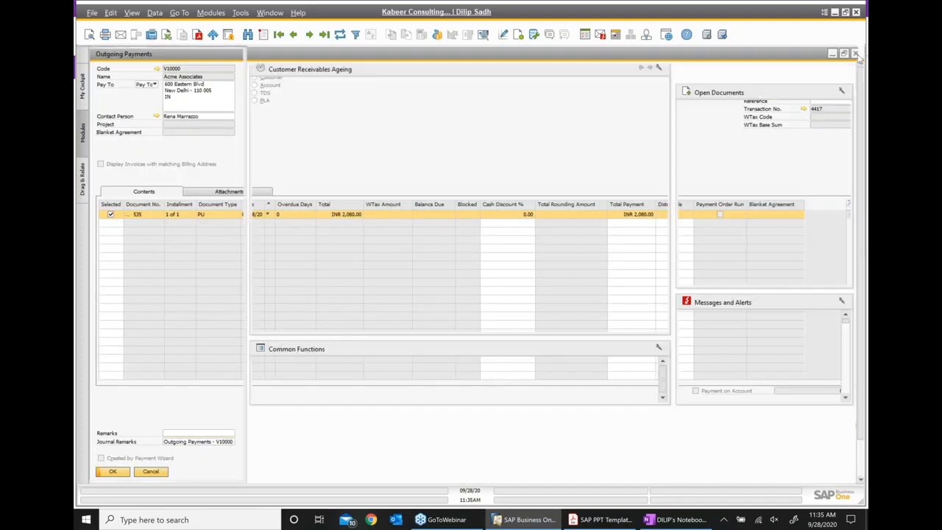
- Start a new, maximized Purchase Order from the Purchasing - A/P module
click(131, 163)
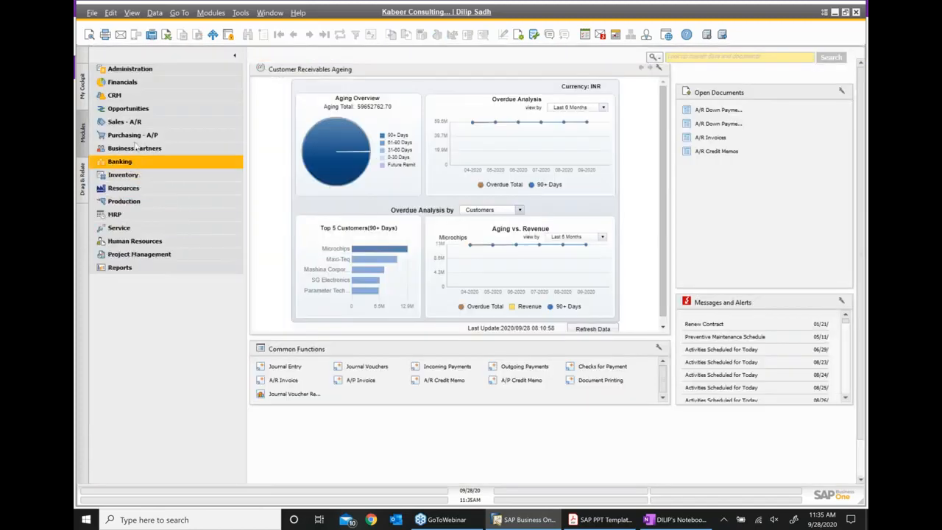
click(133, 135)
scroll(174, 193, up, 1)
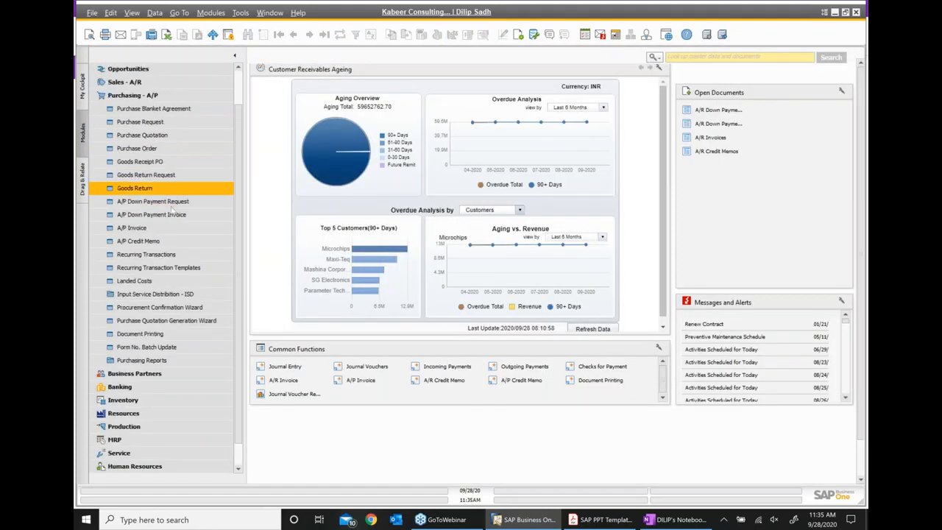
click(148, 151)
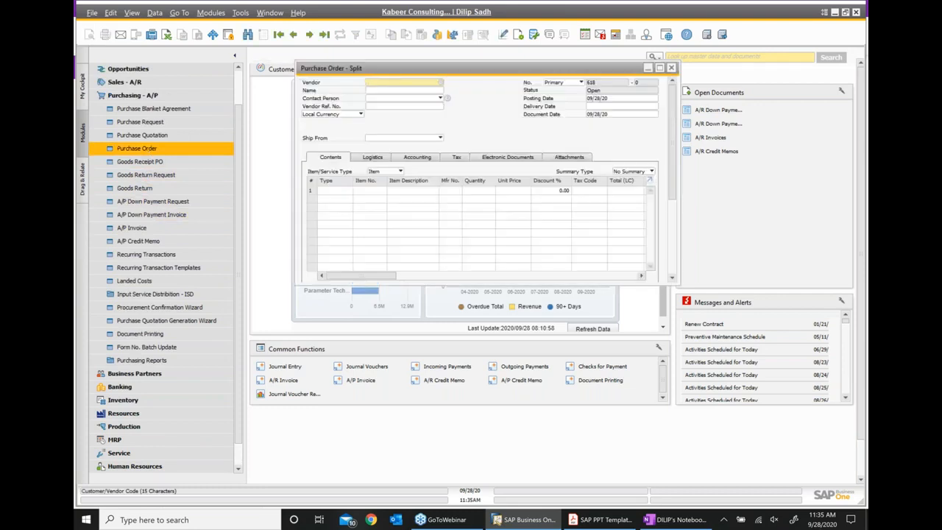
click(659, 68)
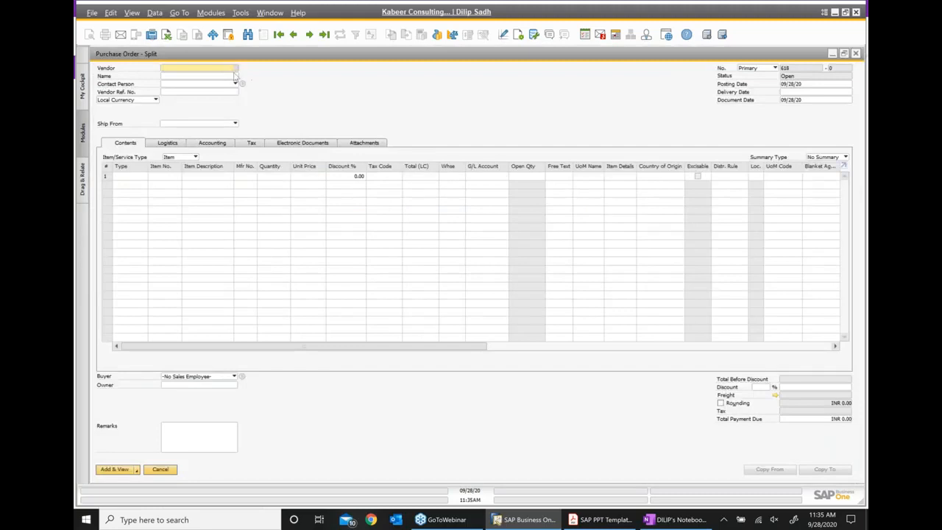
- Choose Acme Associates as the vendor, then review the Goods receipt Issues notes in OneNote
click(238, 74)
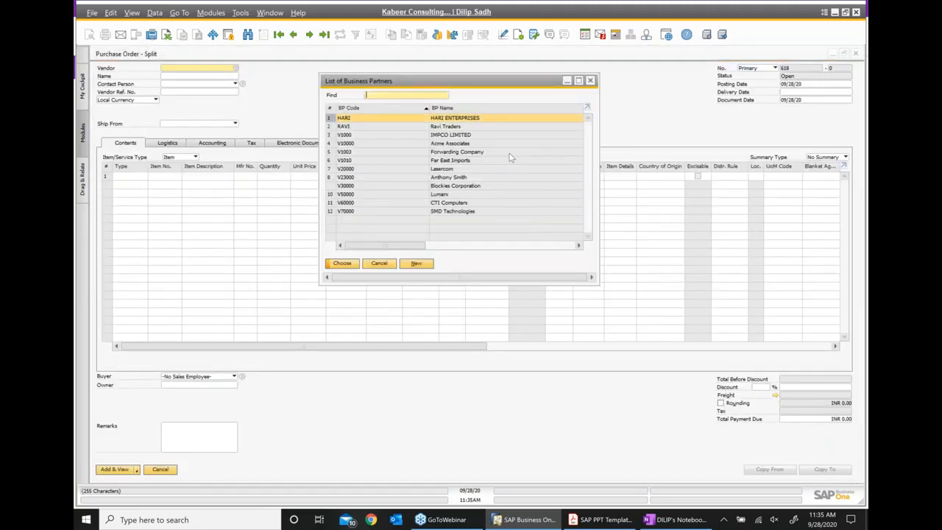
double_click(463, 144)
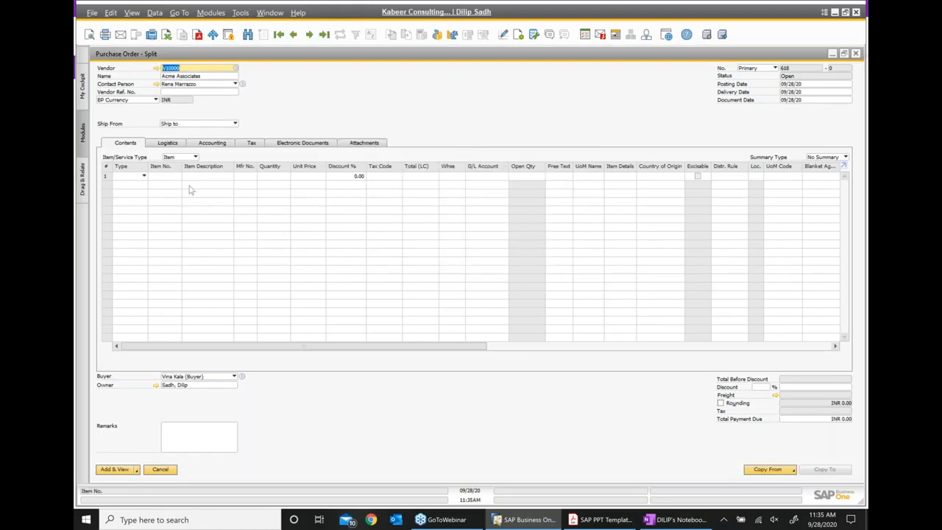
click(168, 177)
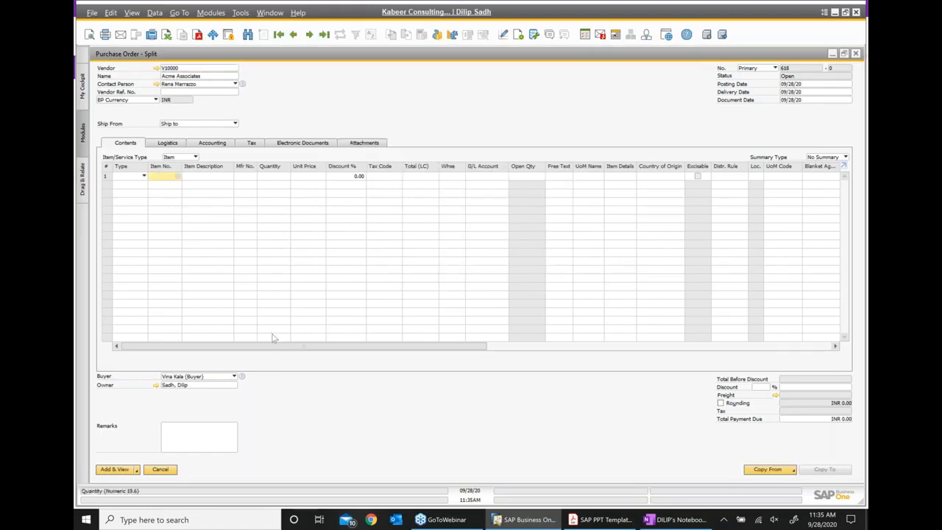
click(675, 520)
scroll(589, 329, down, 3)
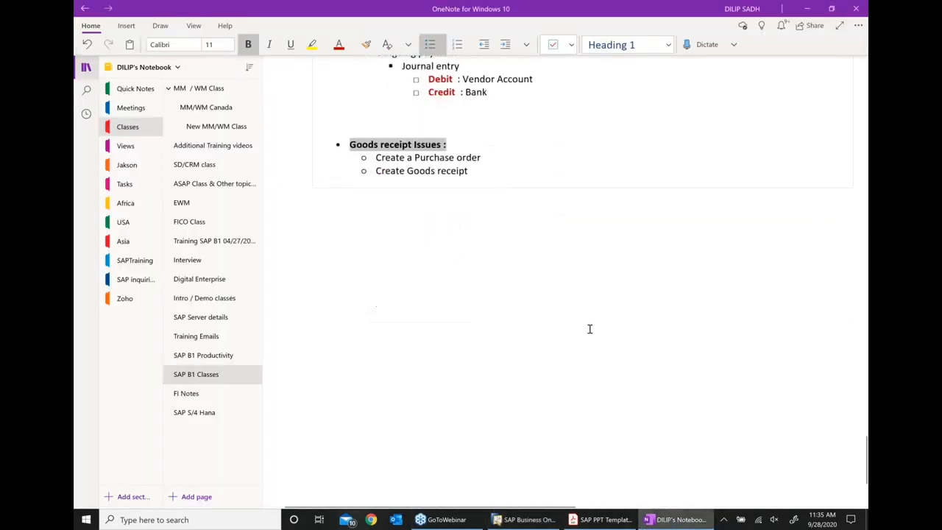
- Add a 'Note :' line asking everyone to send their resumes for reference, and start a bullet below
click(499, 175)
key(Return)
key(Return)
key(Return)
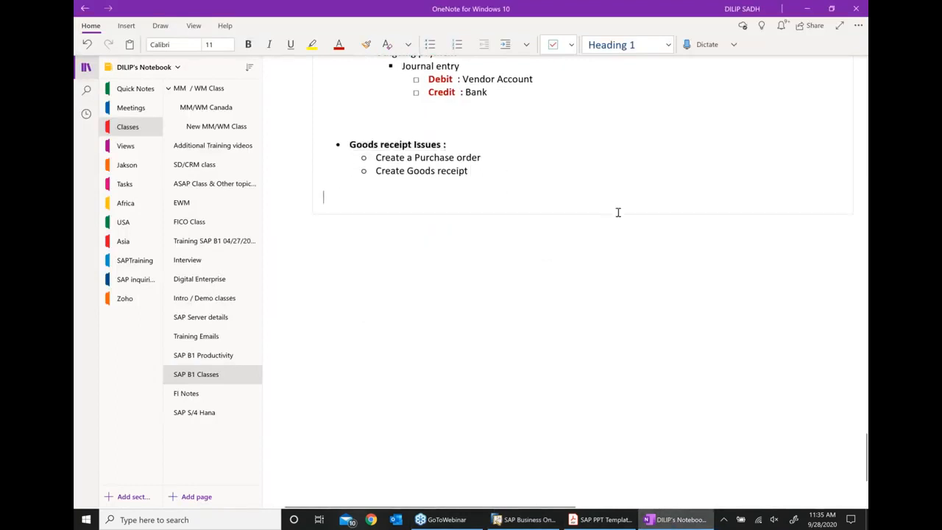
text(N)
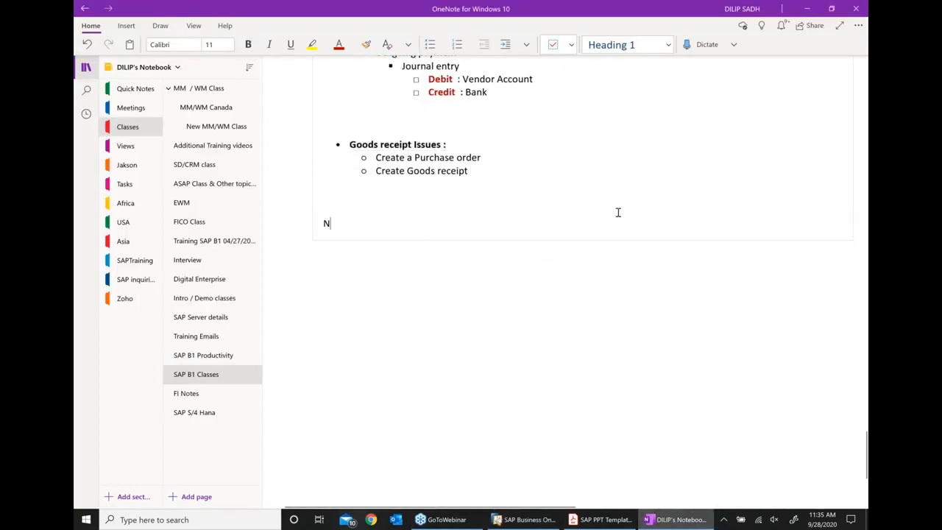
text(ote : )
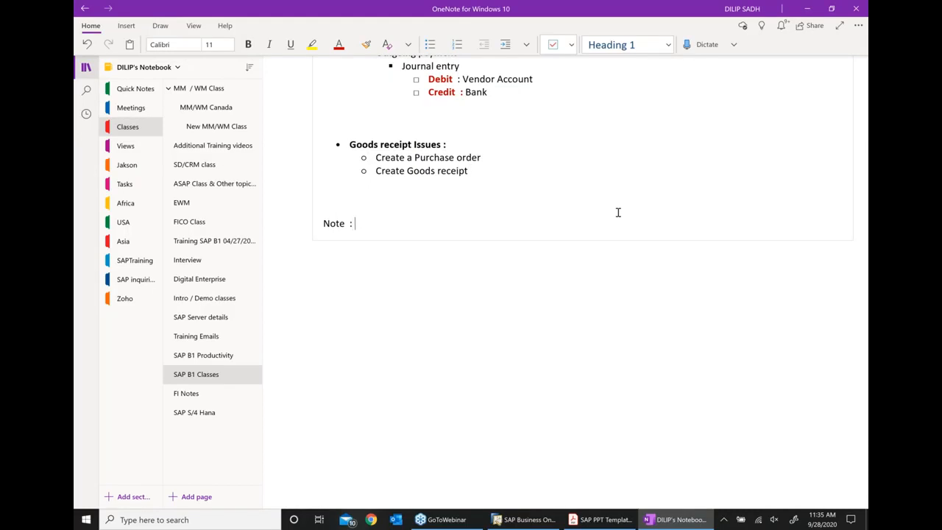
text(I would request you all)
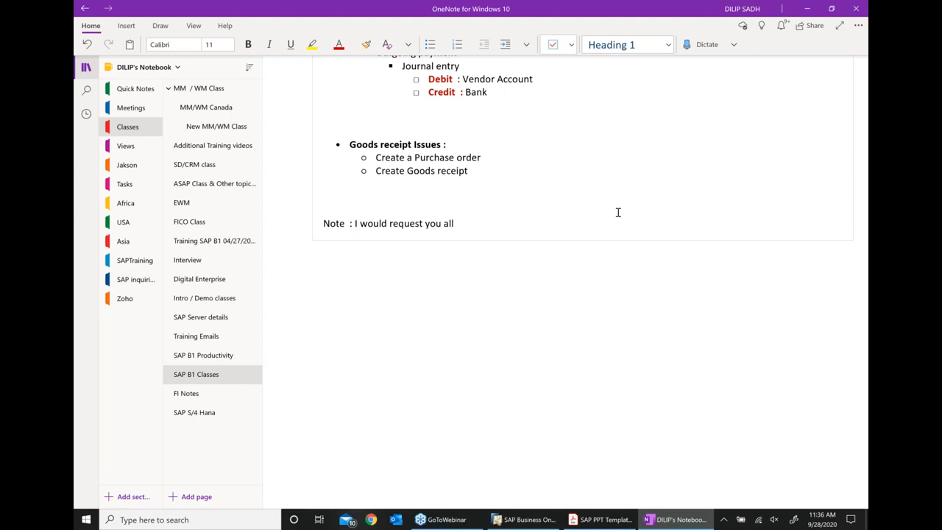
text( that if you can send me)
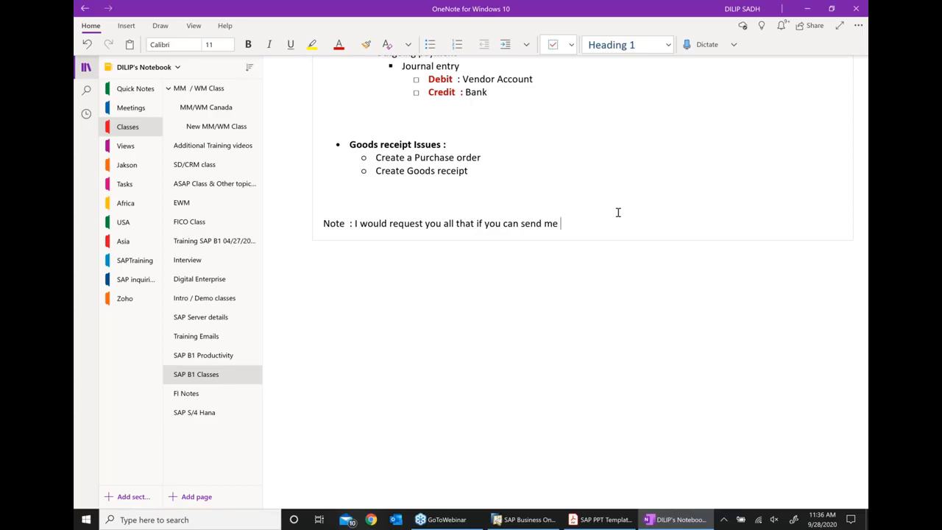
text( y)
text(our resumes )
text(for my )
text(ref)
text(e)
key(BackSpace)
text(fere)
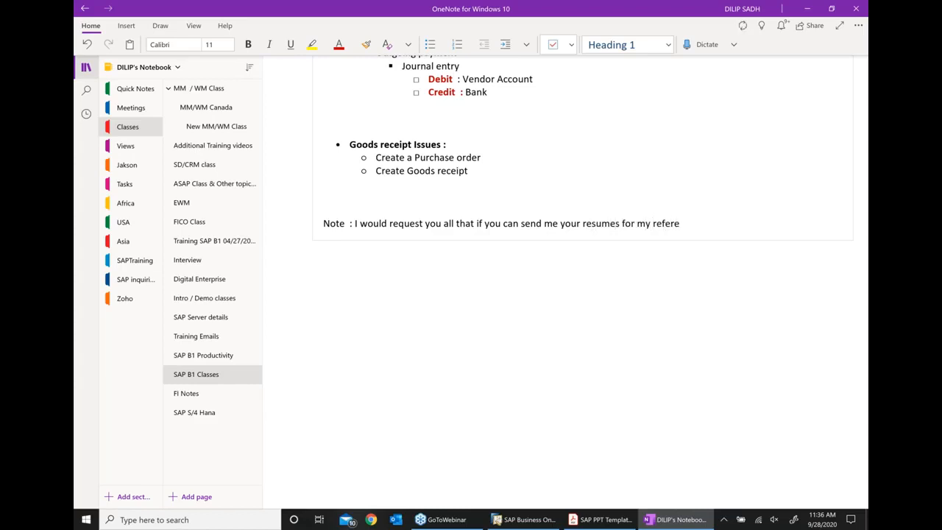
text(nce. So that way I know you)
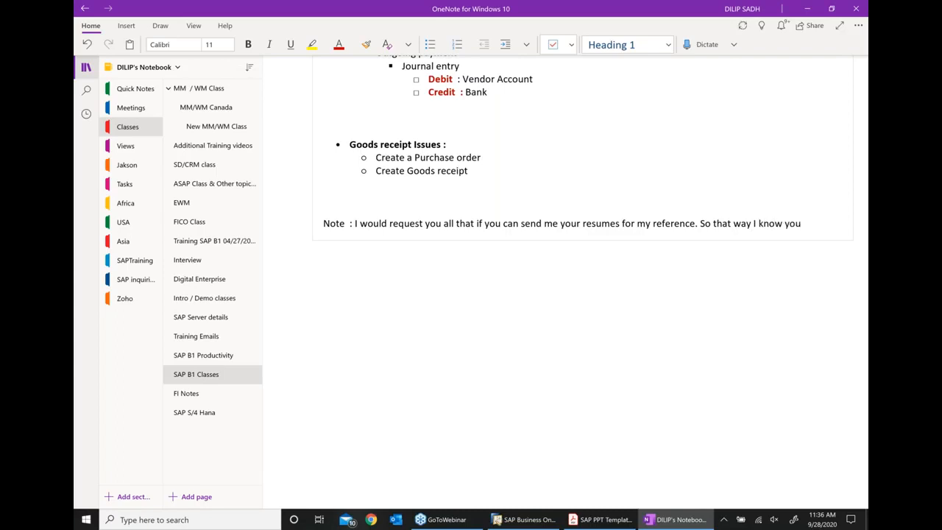
key(Return)
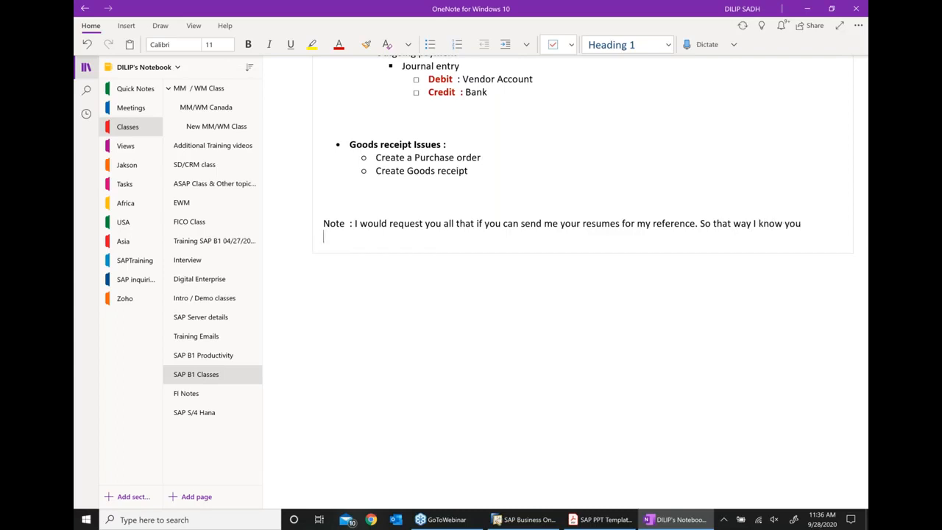
text(* )
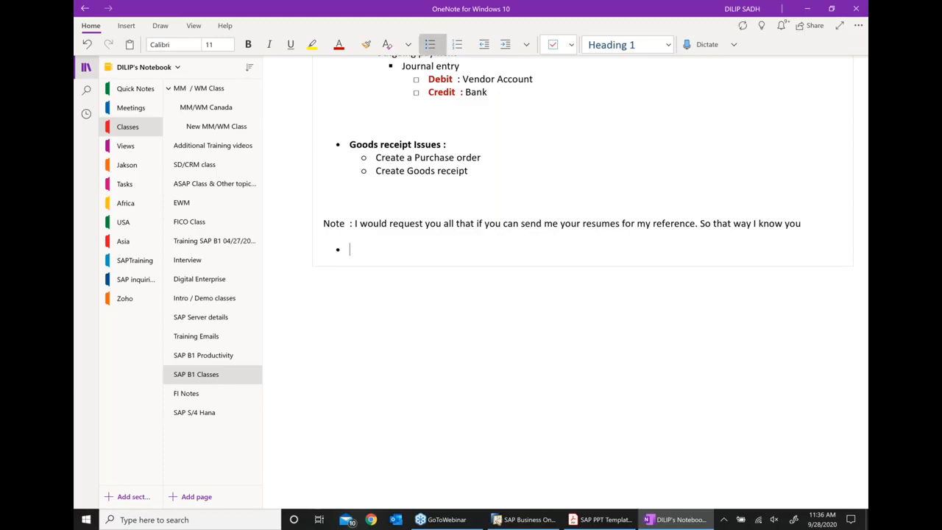
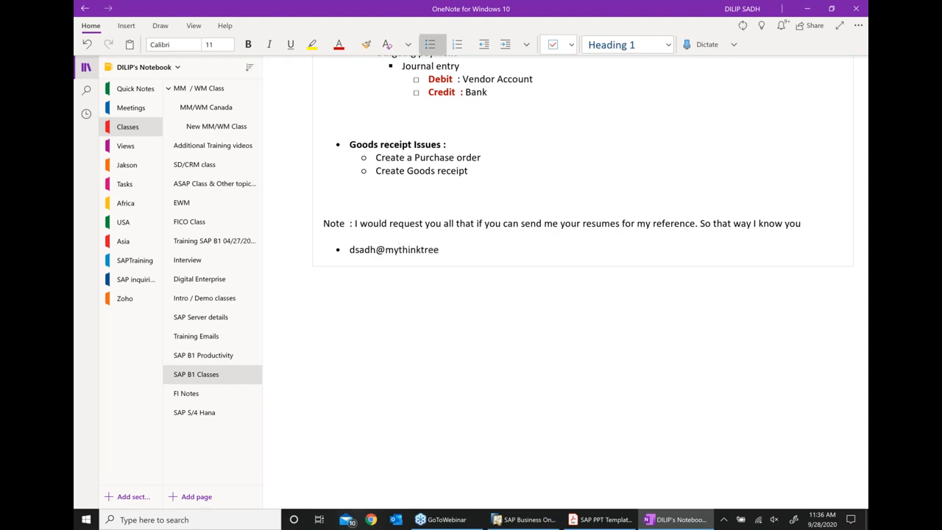
- Enter three contact e-mail addresses as separate bullets under the resume note
key(Return)
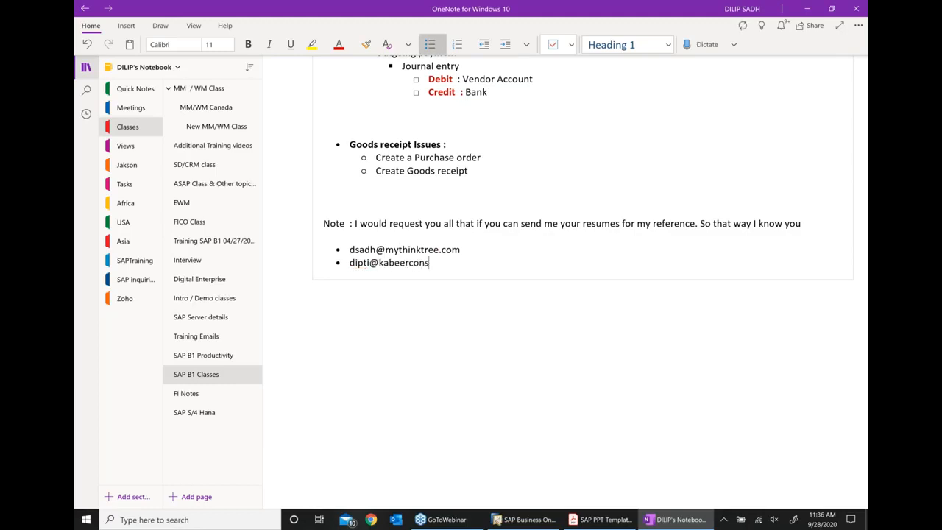
key(Return)
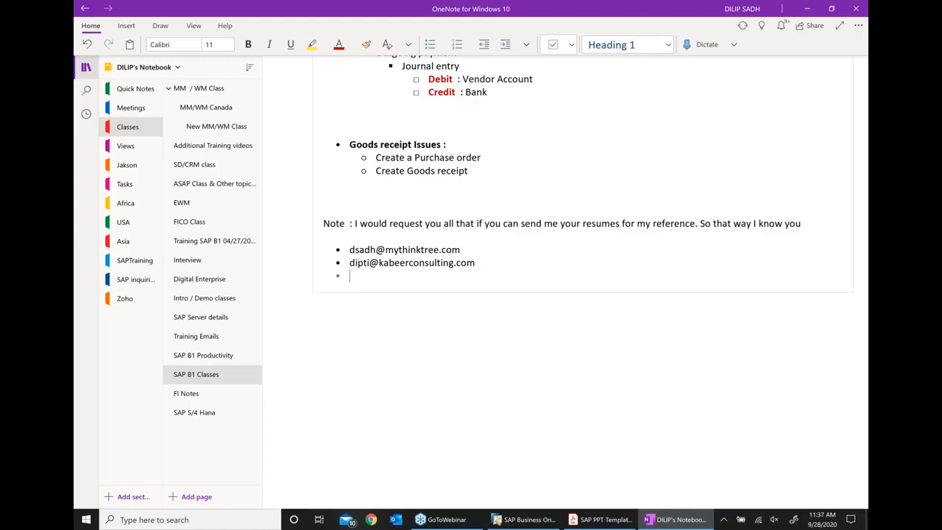
text(S)
key(BackSpace)
key(BackSpace)
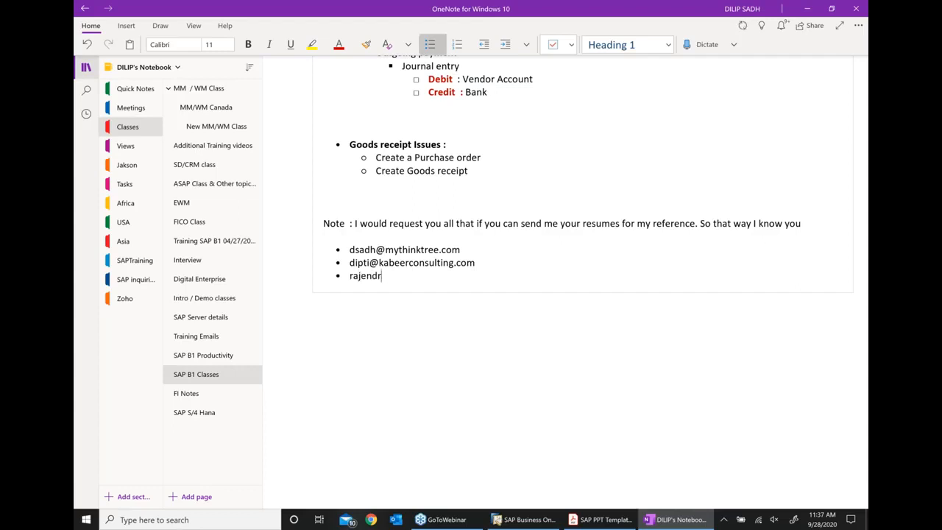
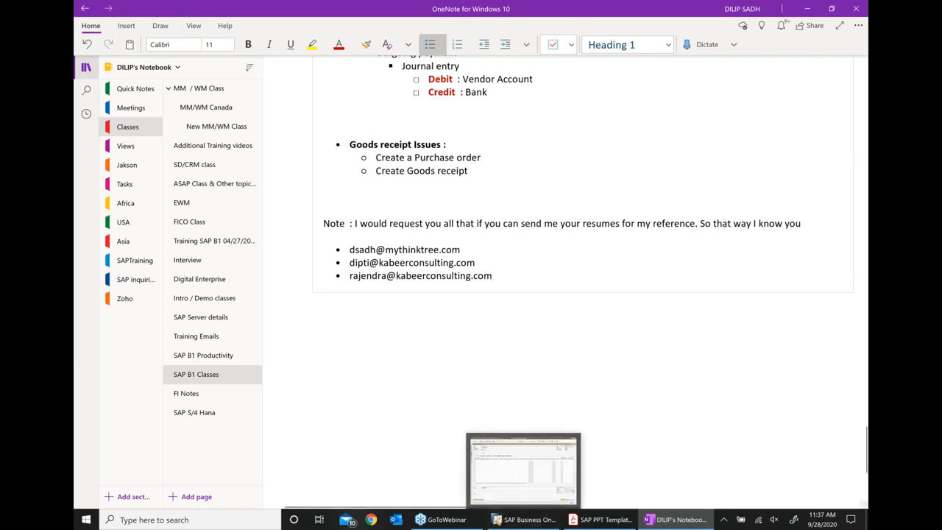
- Make the three e-mail address bullets bold
click(857, 356)
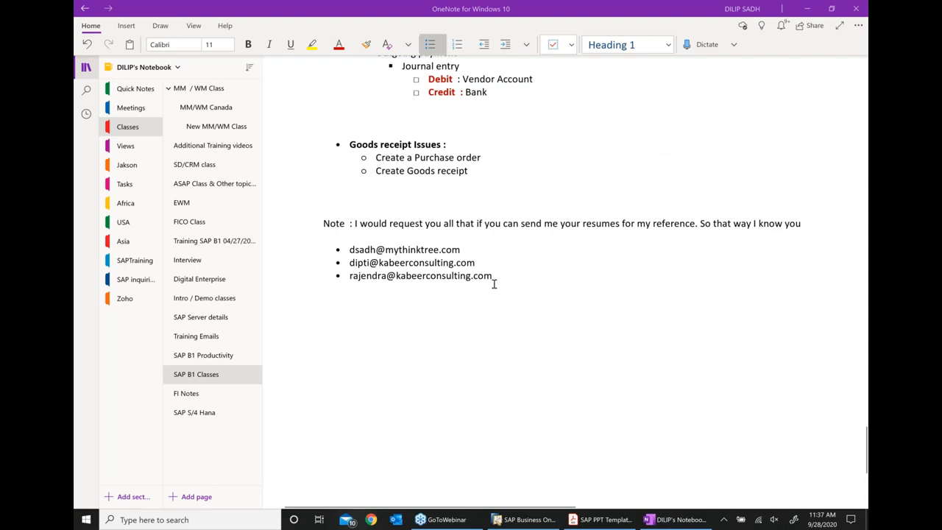
drag(493, 278, 344, 250)
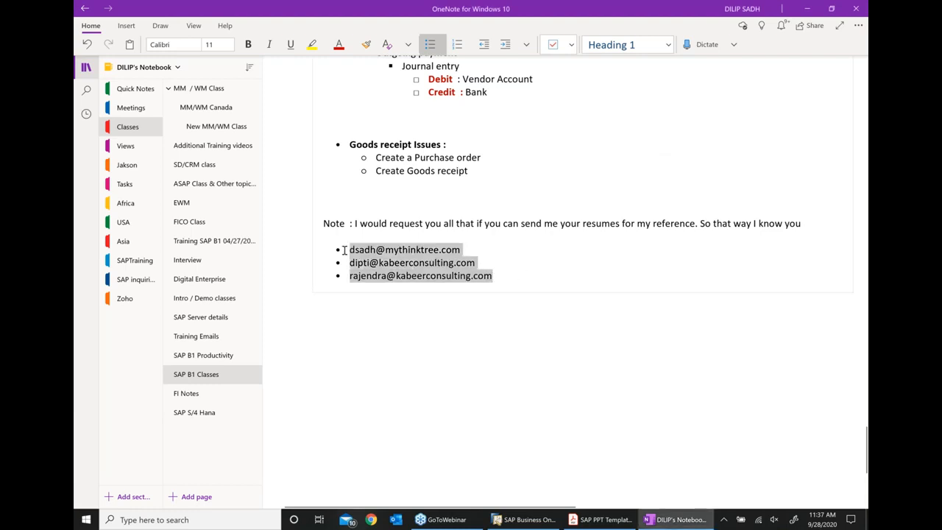
click(378, 233)
click(478, 385)
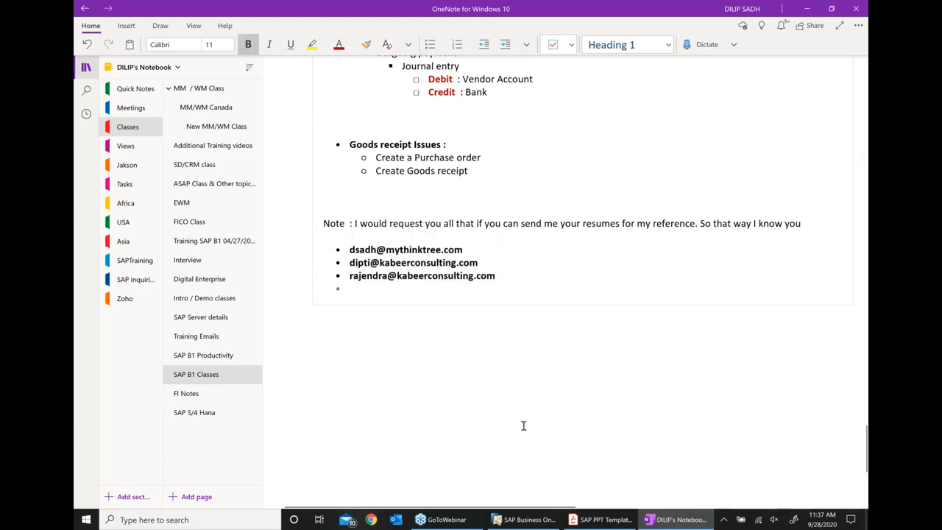
scroll(523, 425, up, 1)
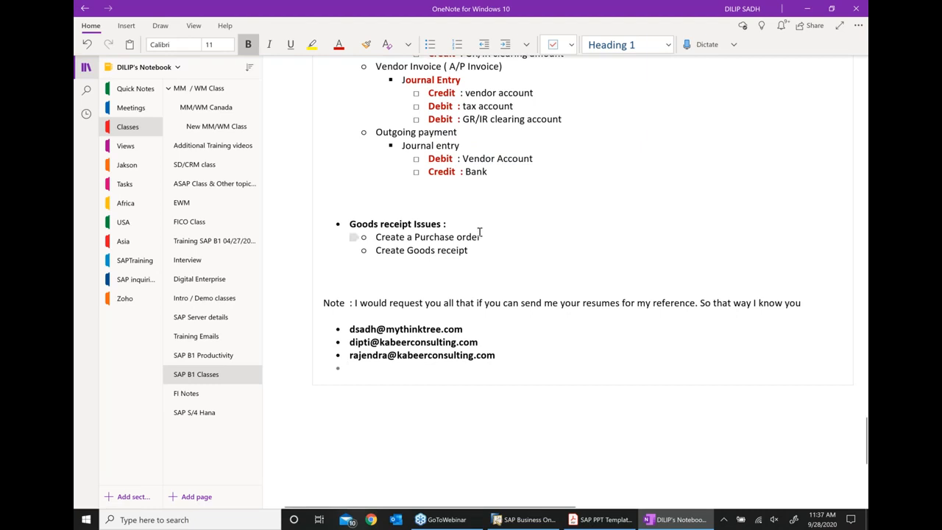
- Put item A00001 (J.B. Officeprint 1420) on the first purchase order line
click(545, 519)
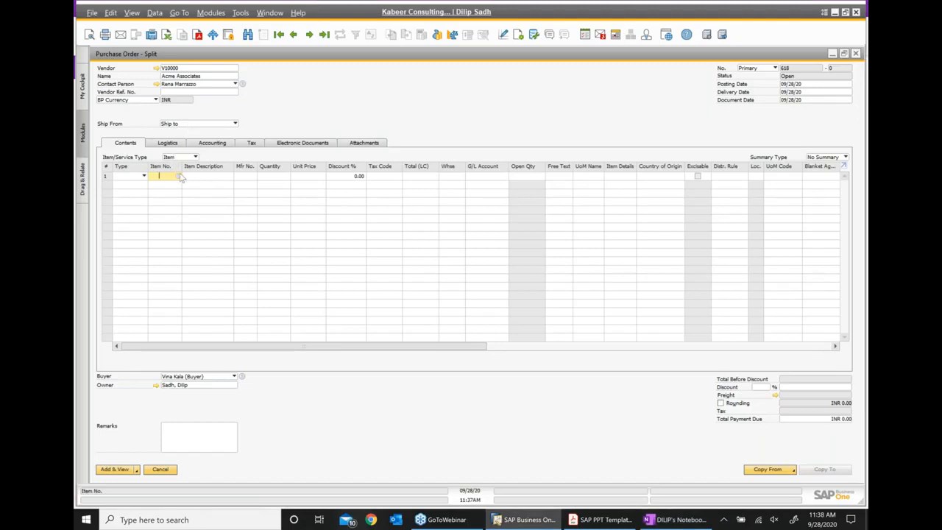
click(177, 176)
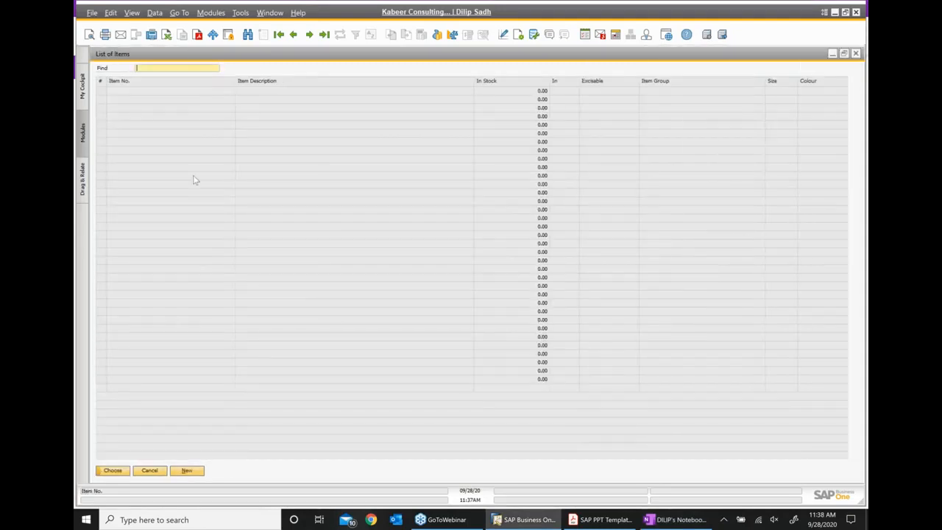
click(259, 187)
double_click(260, 188)
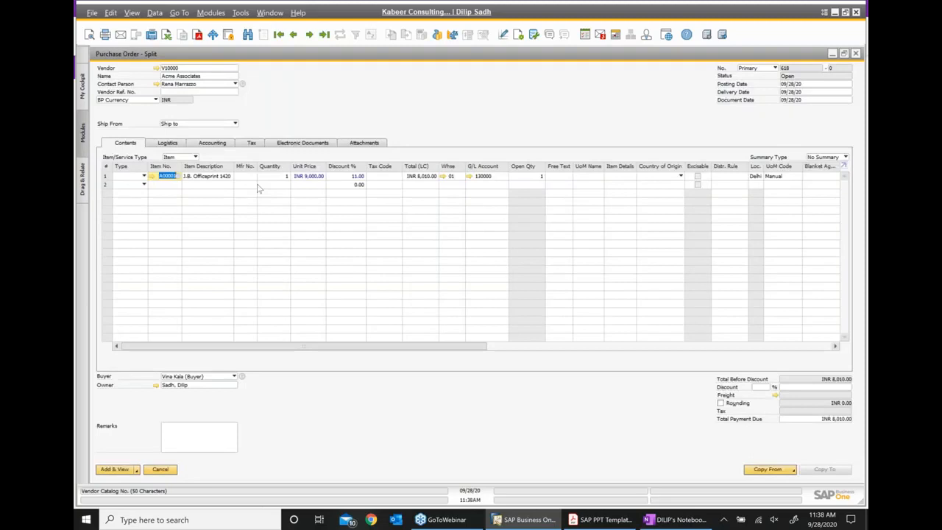
- Add FIG003 Automotive component and RAW001 Raw Material 1 as lines two and three, widening the Item No. column
click(174, 188)
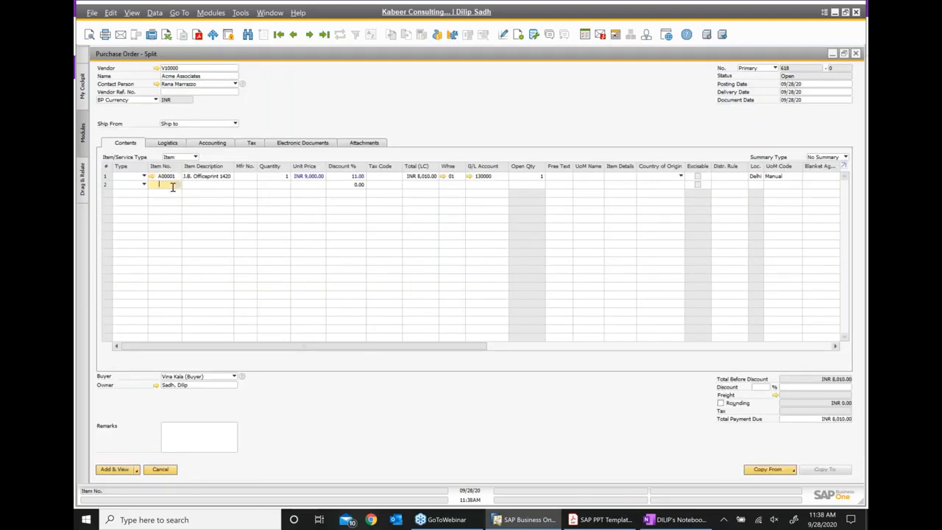
key(Tab)
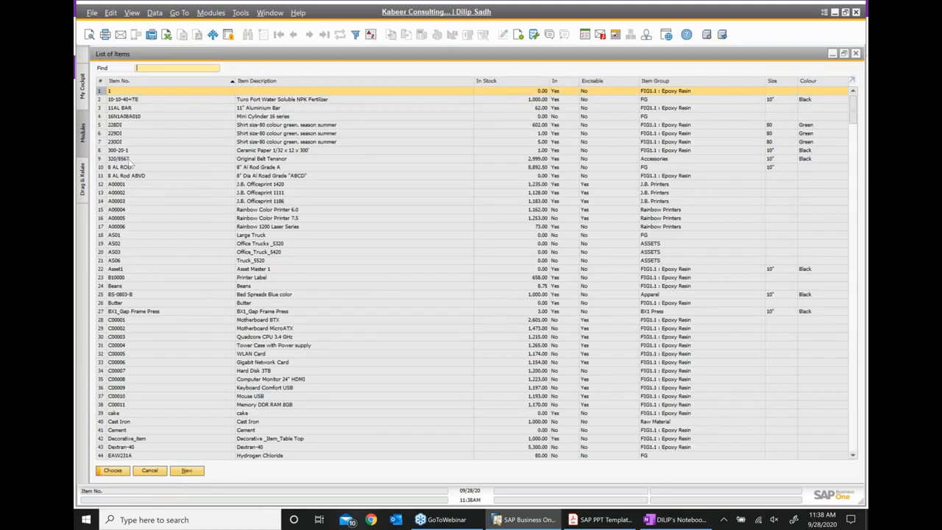
text(fg00)
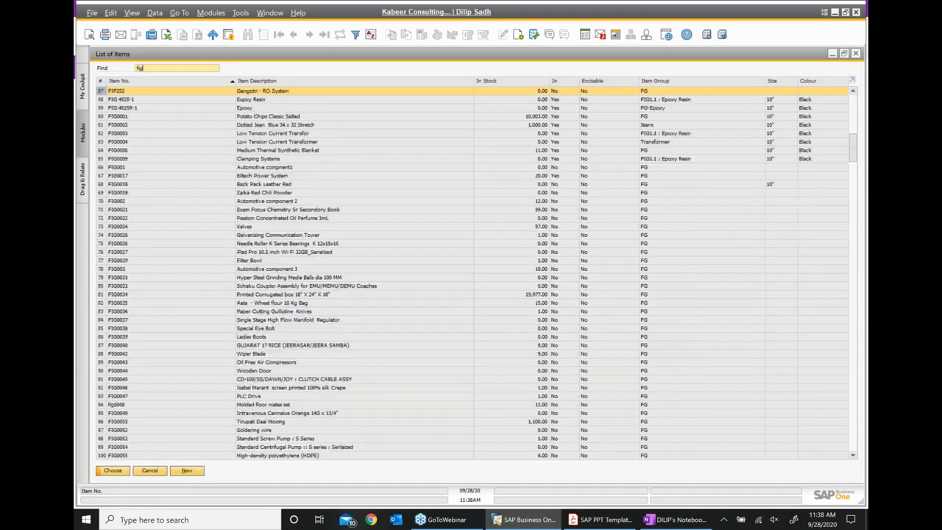
text(2)
key(BackSpace)
text(3)
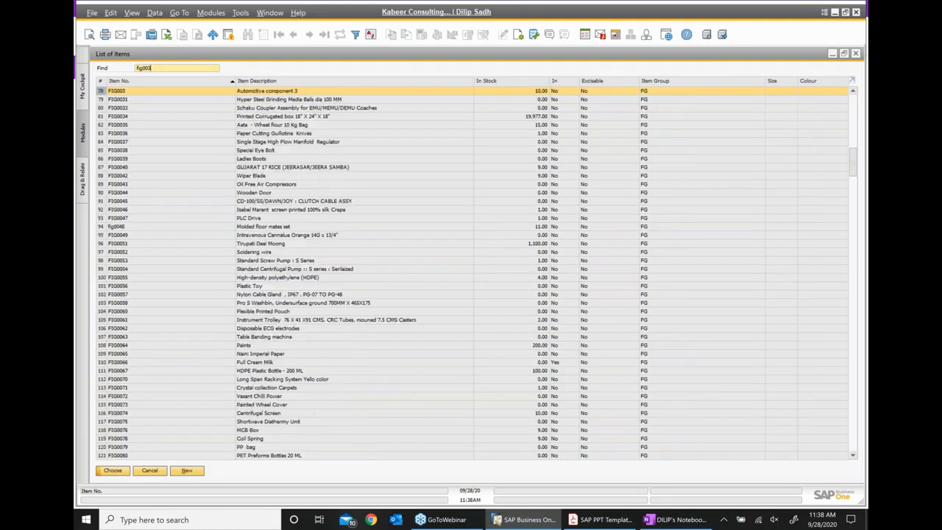
double_click(282, 91)
click(164, 194)
text(raw)
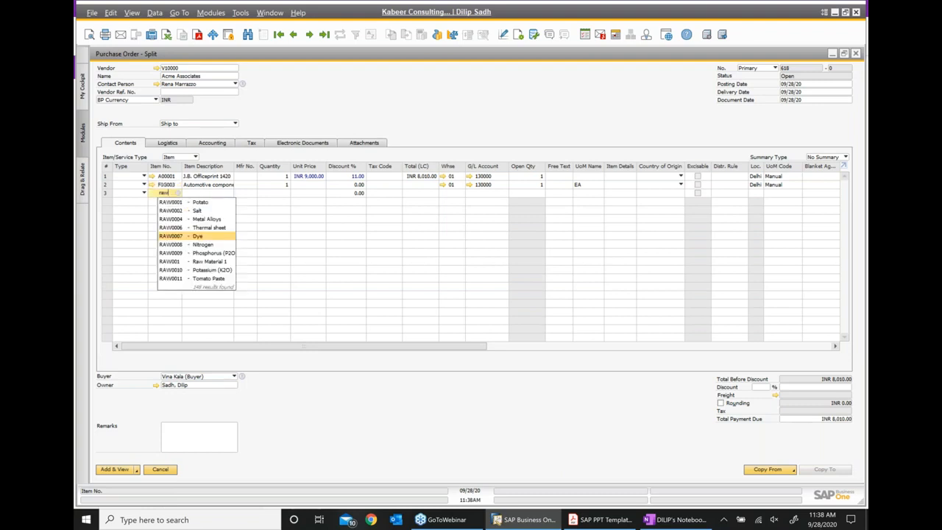
click(213, 262)
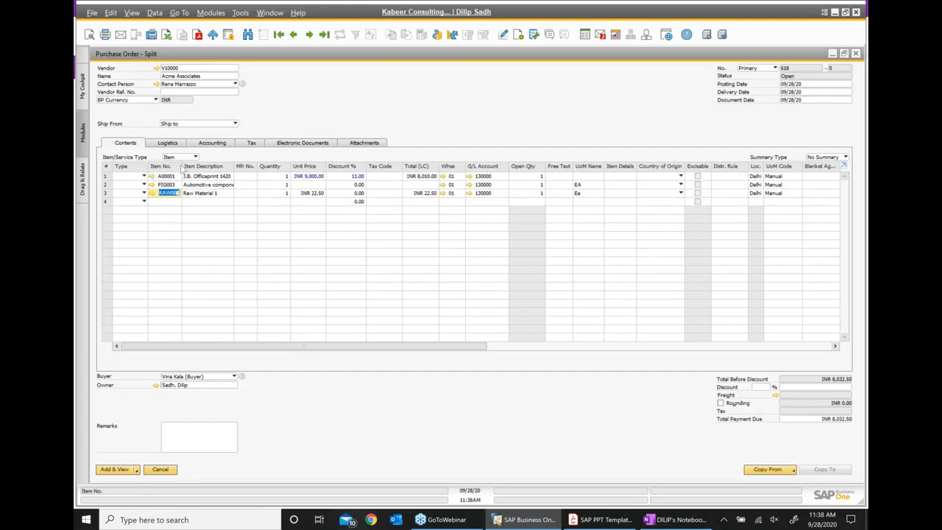
drag(183, 167, 209, 176)
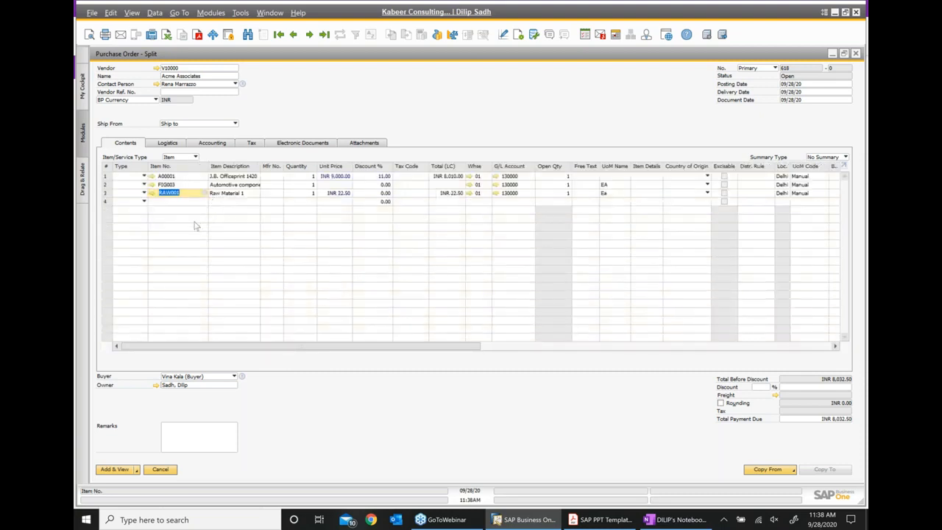
- Enter quantity 10 on the A00001, FIG003 and RAW001 lines, bringing the total to INR 80,325.00
click(309, 177)
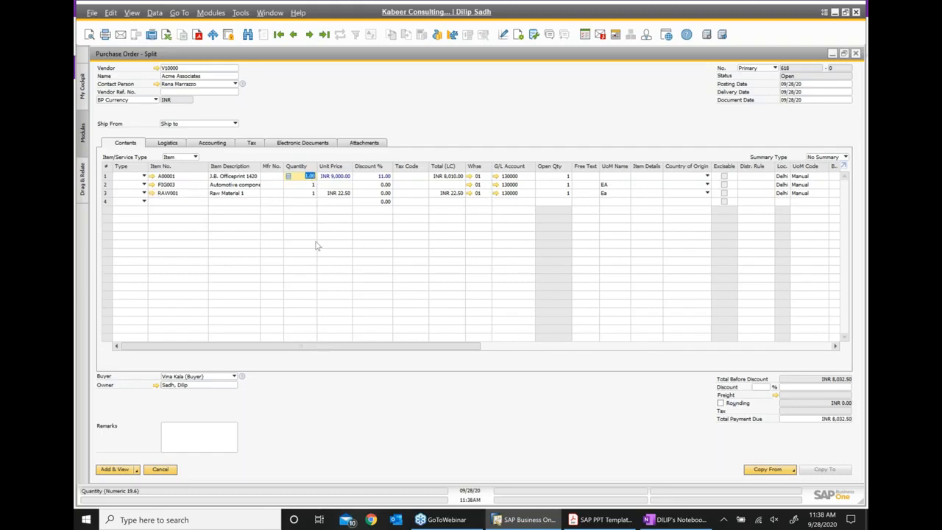
text(10)
click(310, 185)
key(Tab)
text(1)
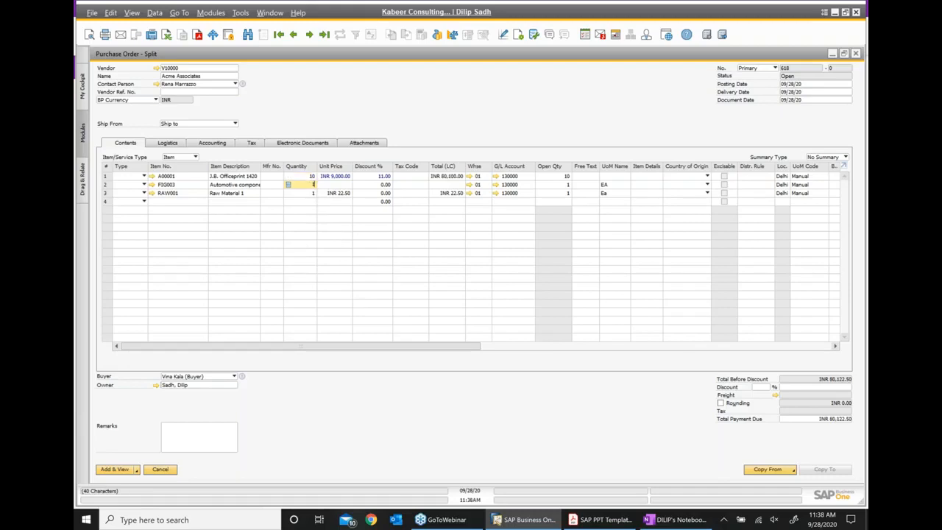
click(311, 192)
text(10)
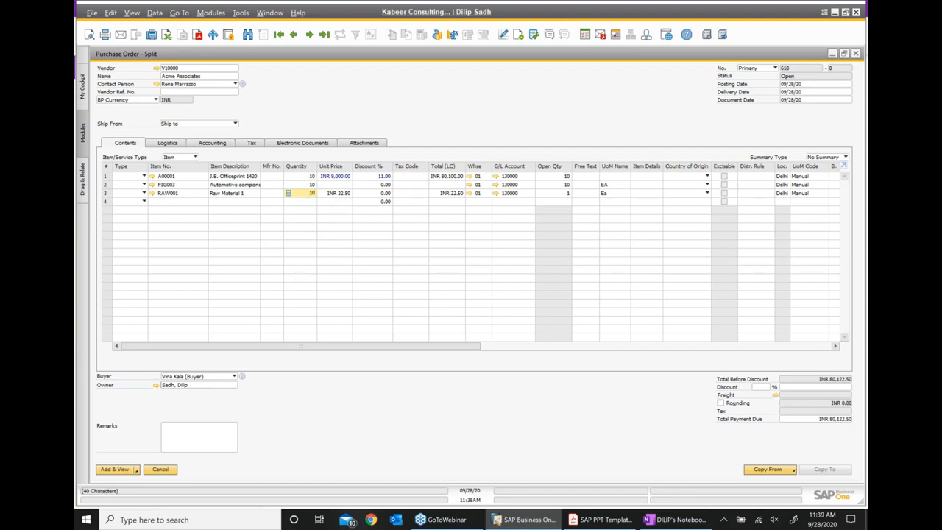
click(218, 445)
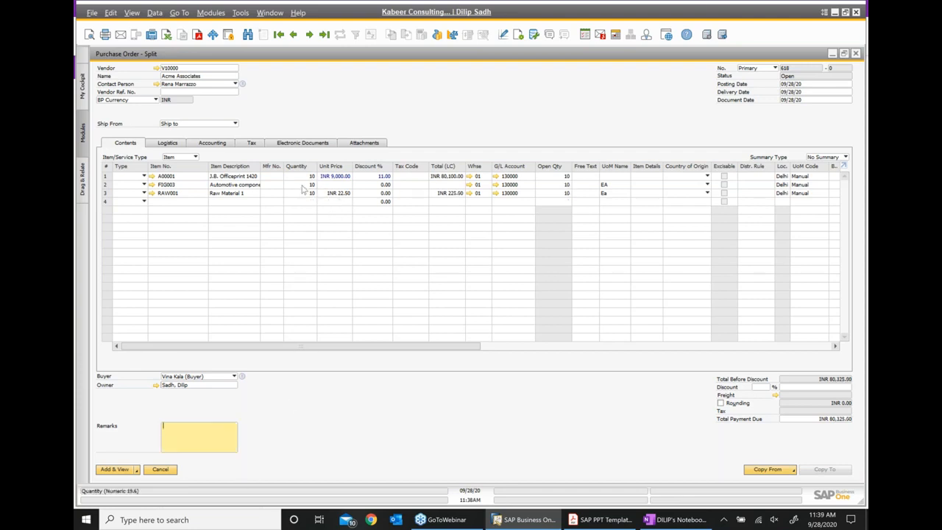
click(106, 177)
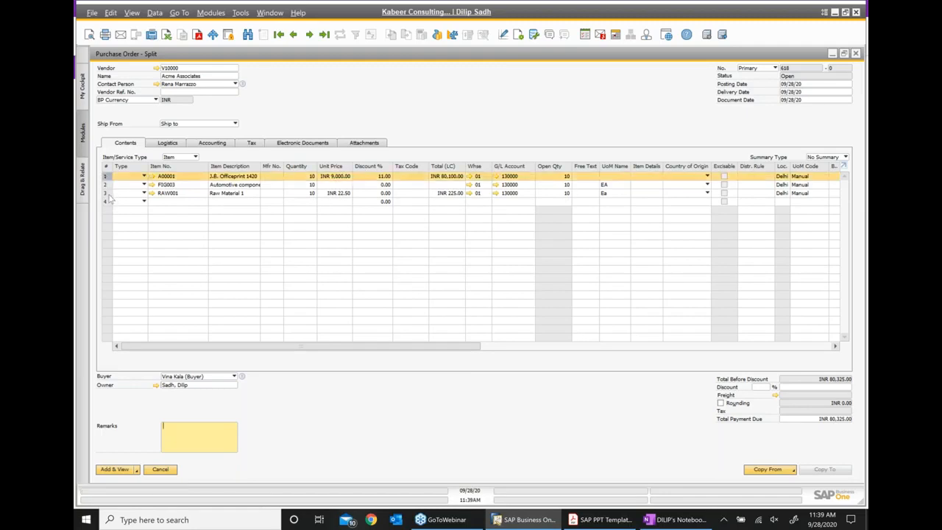
click(109, 194)
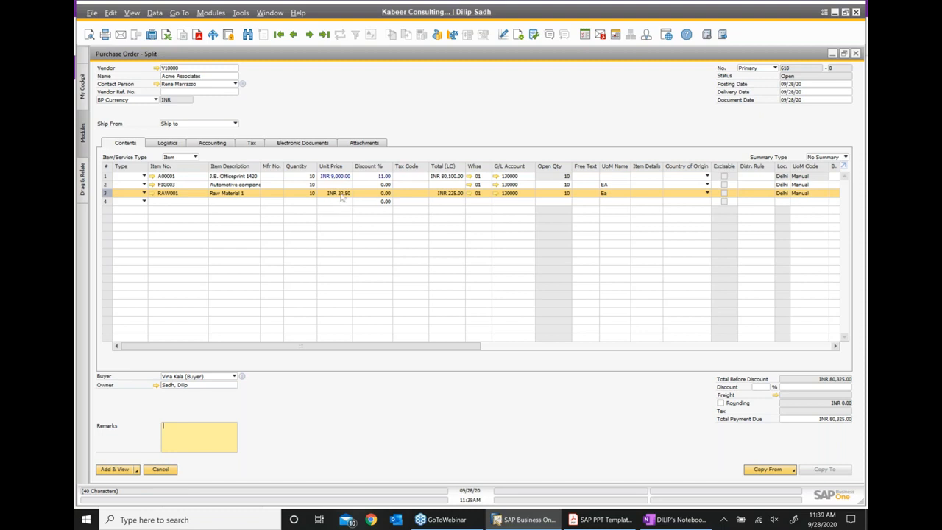
click(108, 185)
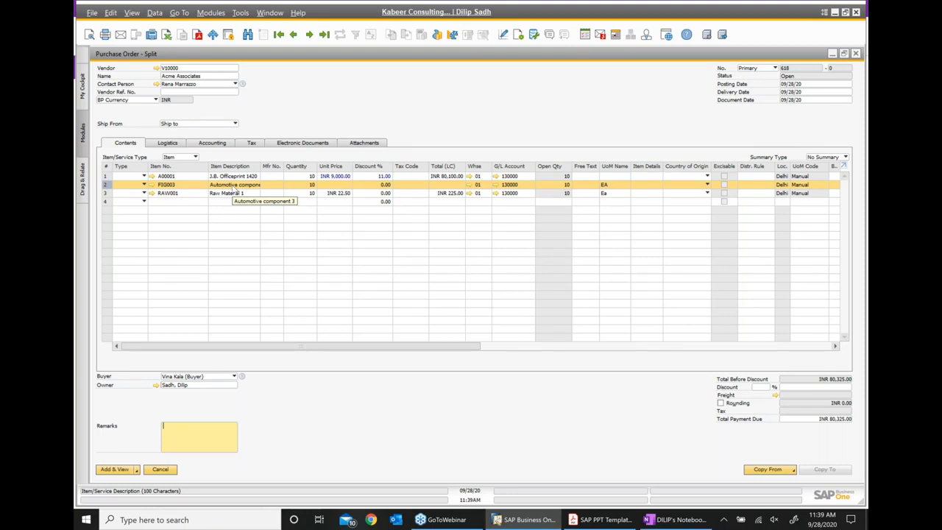
- Set the FIG003 unit price to INR 300.00, making that line INR 3,000.00
click(345, 185)
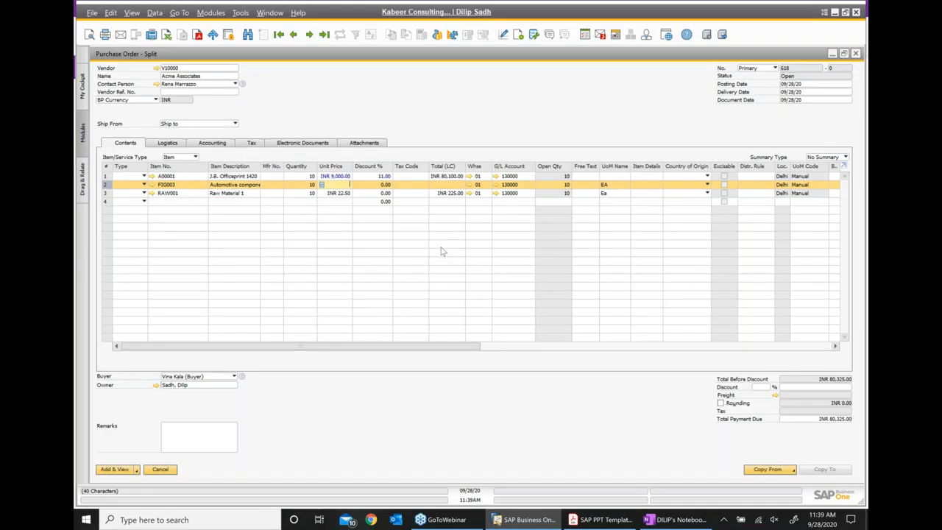
click(218, 436)
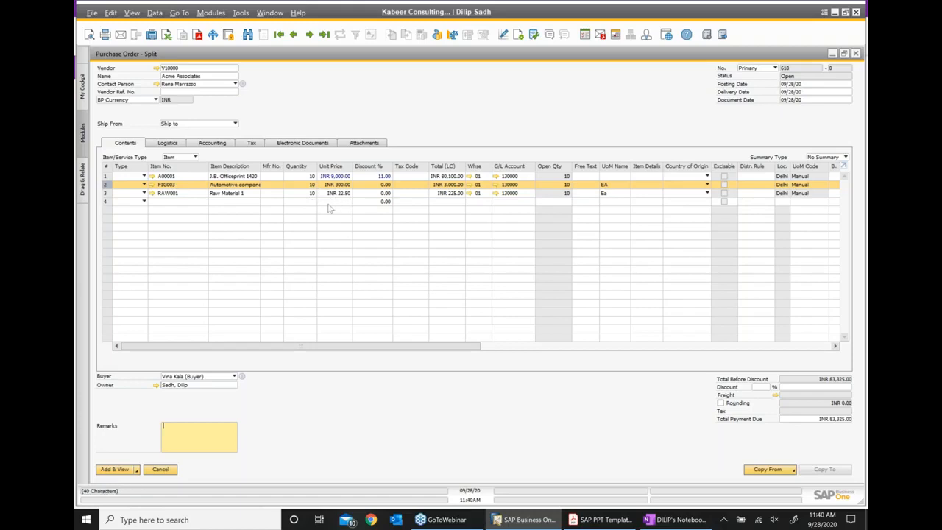
- Add purchase order 618 and show its Copy To document options
click(125, 474)
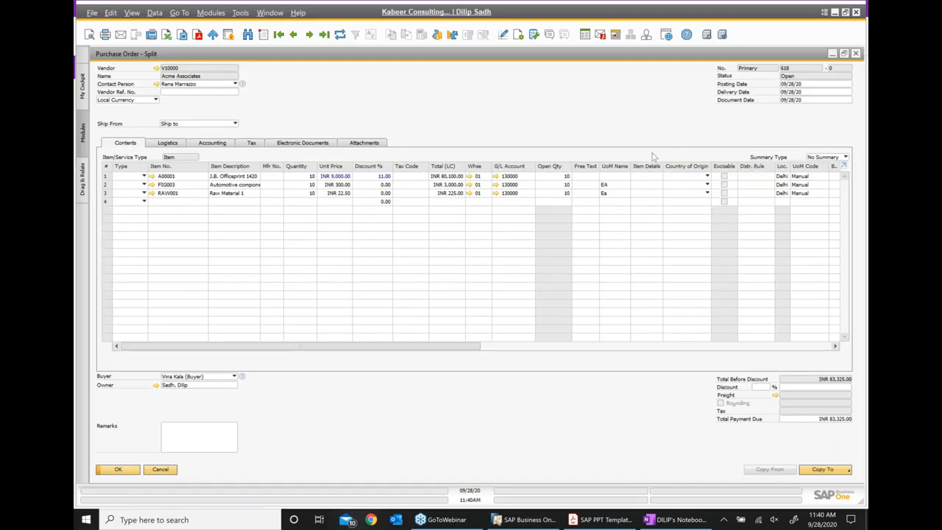
right_click(538, 120)
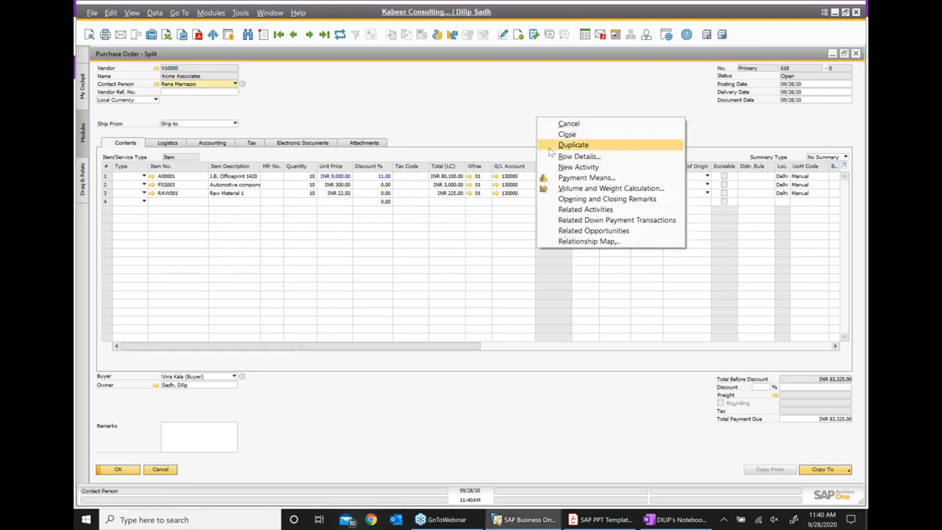
click(518, 387)
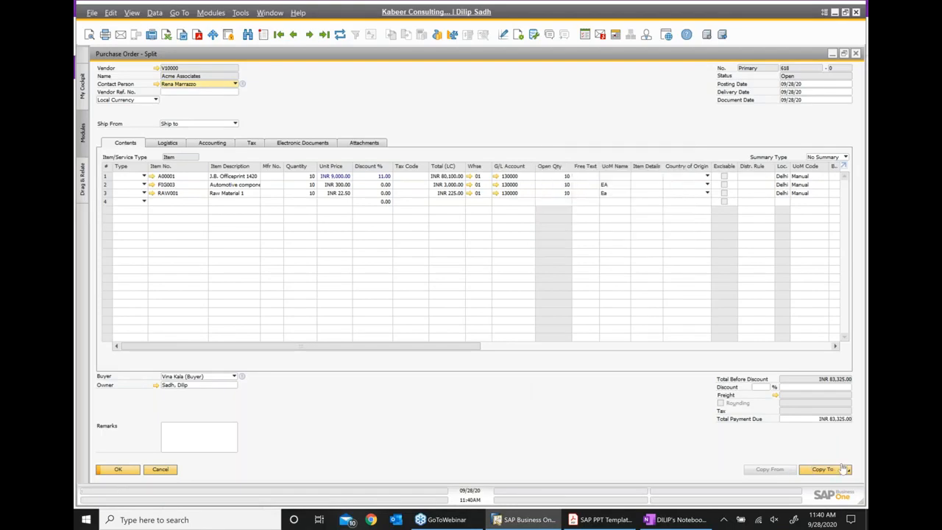
click(820, 470)
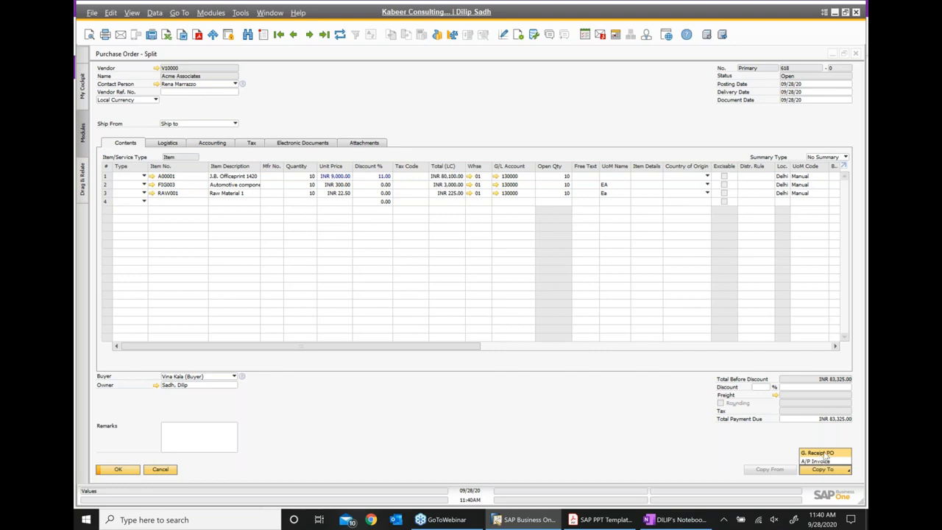
- Copy order 618 to a Goods Receipt PO receiving 12 A00001, 7 FIG003, and RAW002 instead of RAW001
click(824, 454)
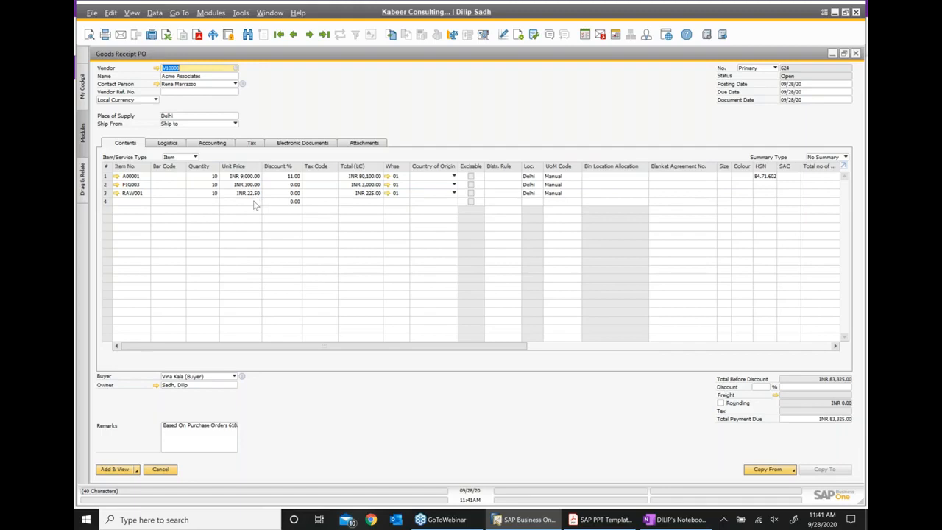
click(214, 178)
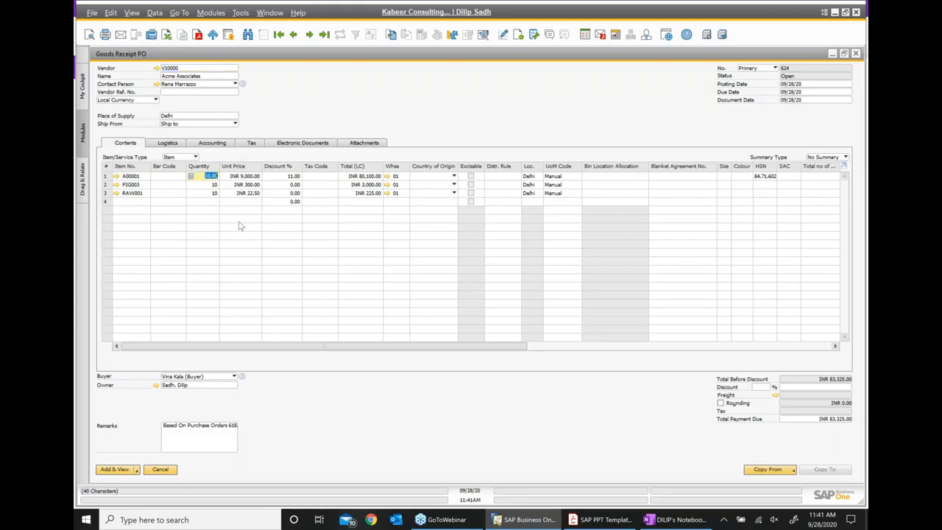
text(12)
click(217, 446)
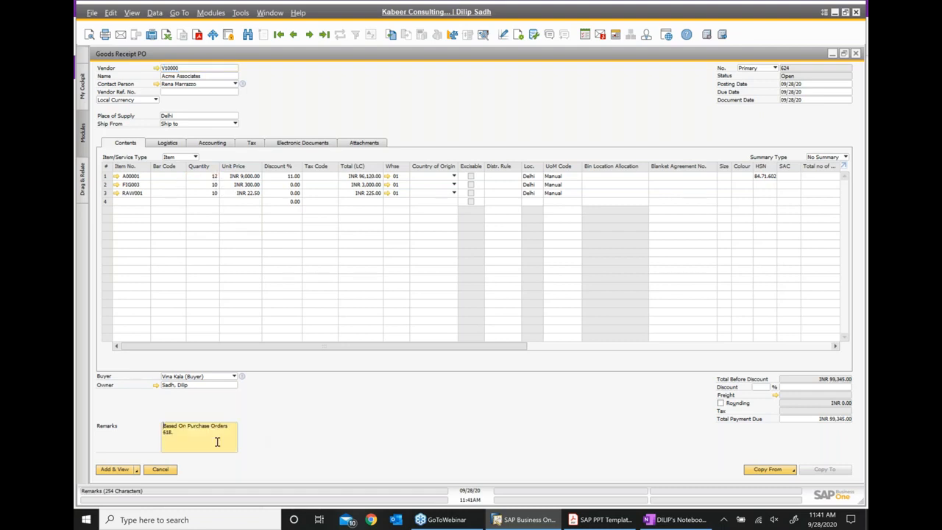
click(214, 185)
text(7)
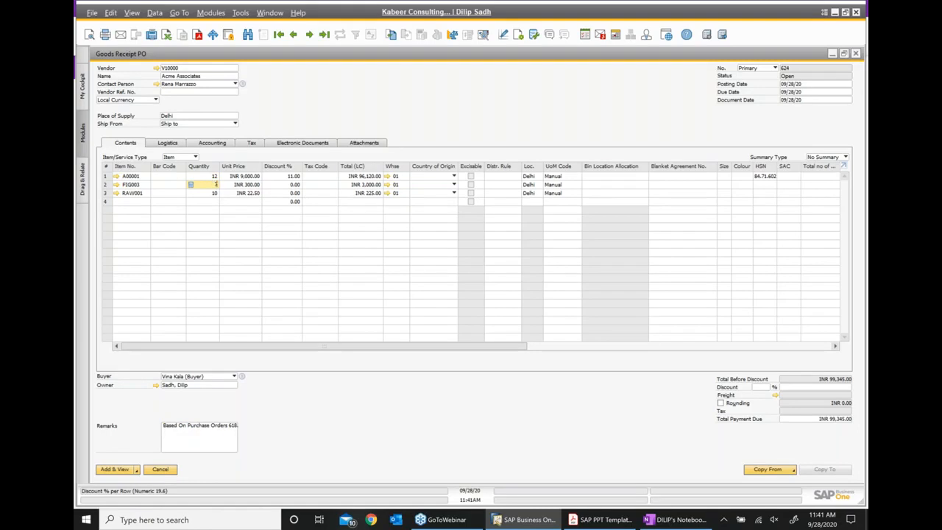
click(214, 428)
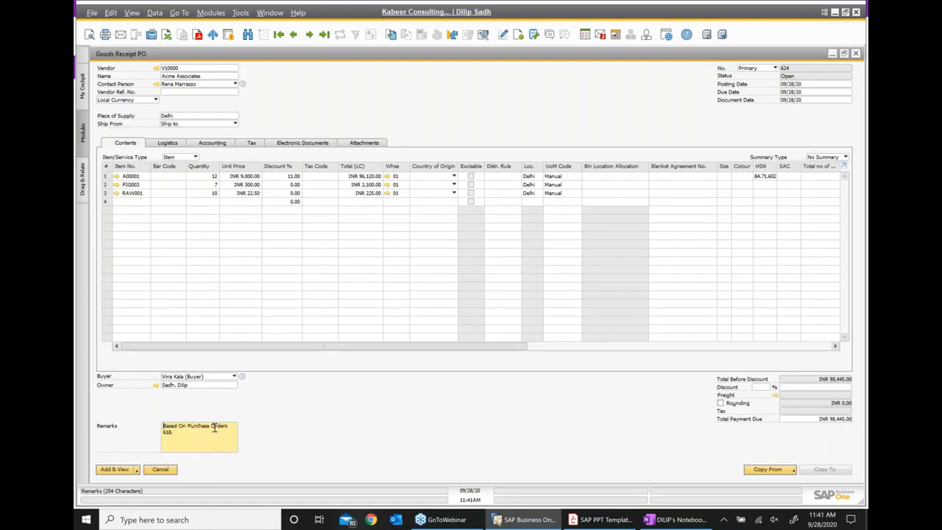
click(144, 194)
click(146, 194)
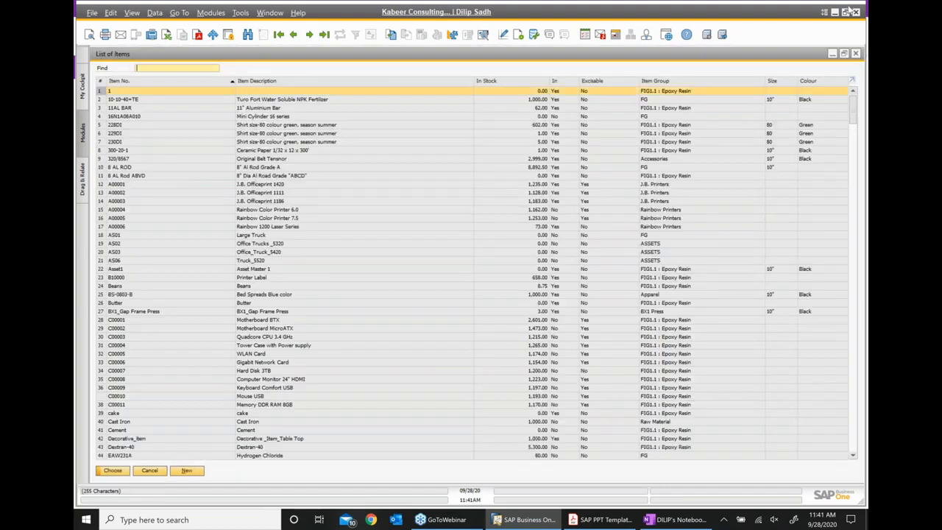
text(raw002)
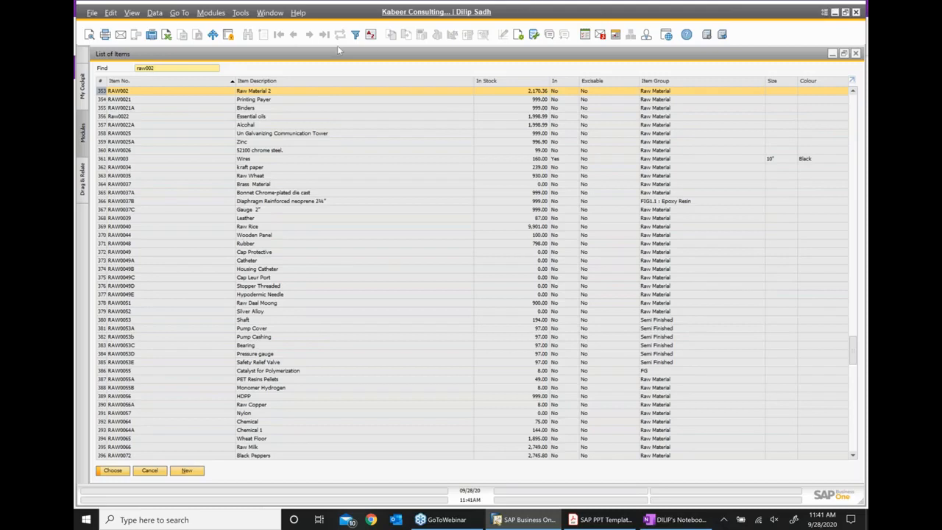
key(Return)
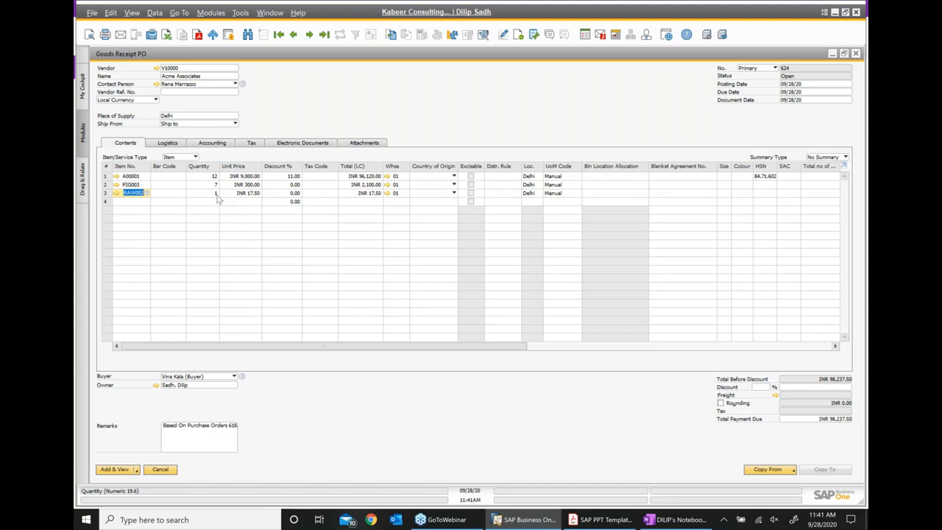
- Add Goods Receipt PO 624 and view its relationship map to purchase order 618
click(116, 469)
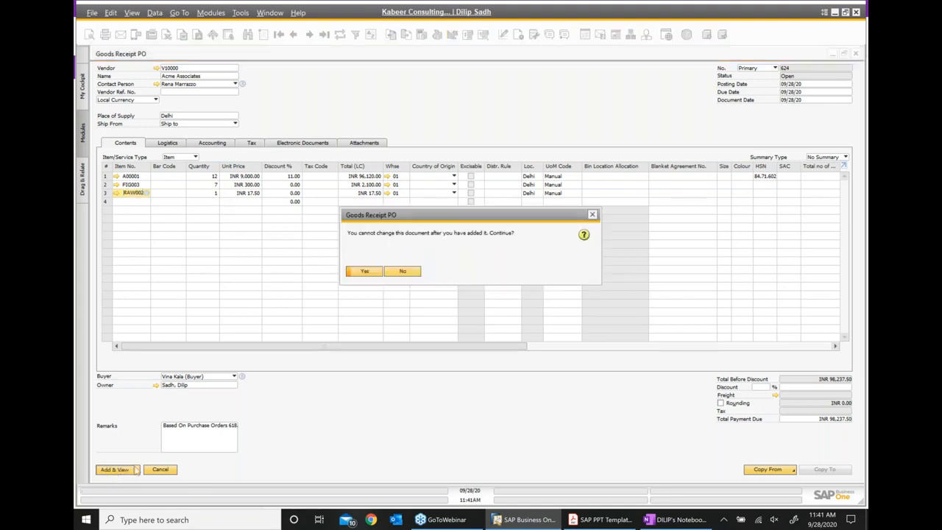
click(364, 272)
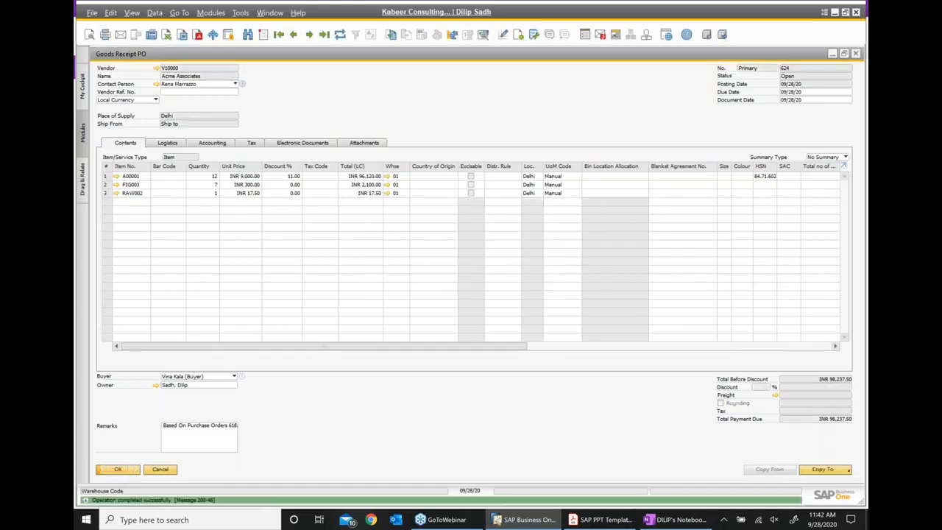
right_click(414, 110)
click(472, 253)
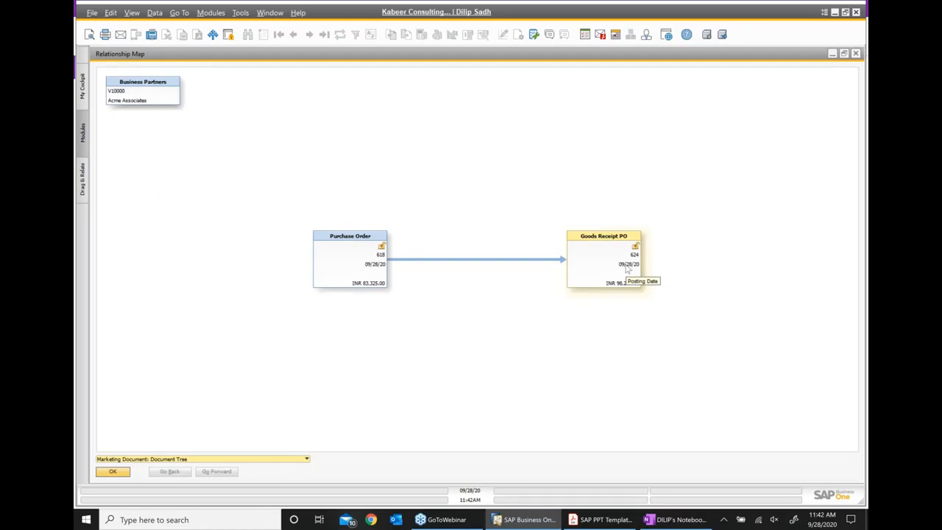
- Open order 618 maximized from the map and check open quantities: 3 for FIG003, 10 for RAW001
click(343, 265)
double_click(344, 265)
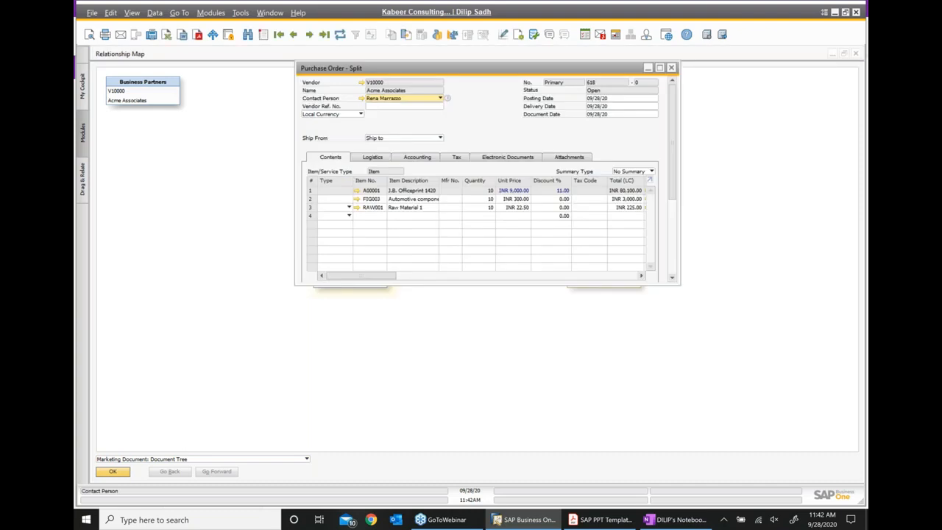
click(659, 68)
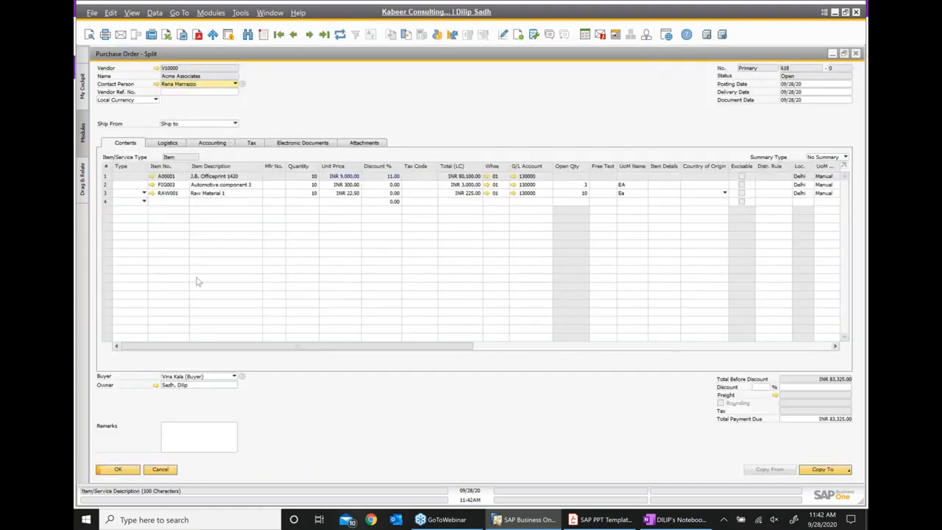
click(106, 184)
click(106, 192)
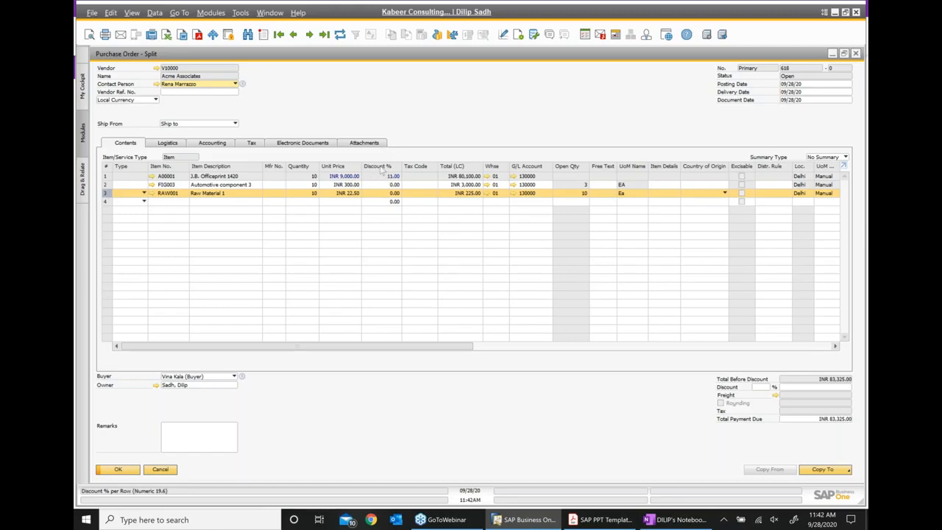
click(197, 437)
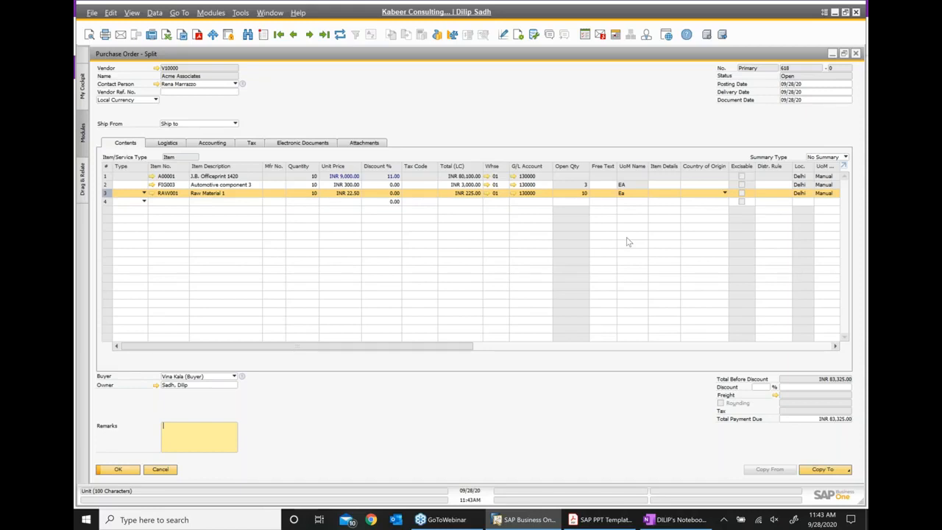
- Copy purchase order 618's remaining lines (FIG003 ×3, RAW001 ×10) into a new Goods Receipt PO
right_click(550, 98)
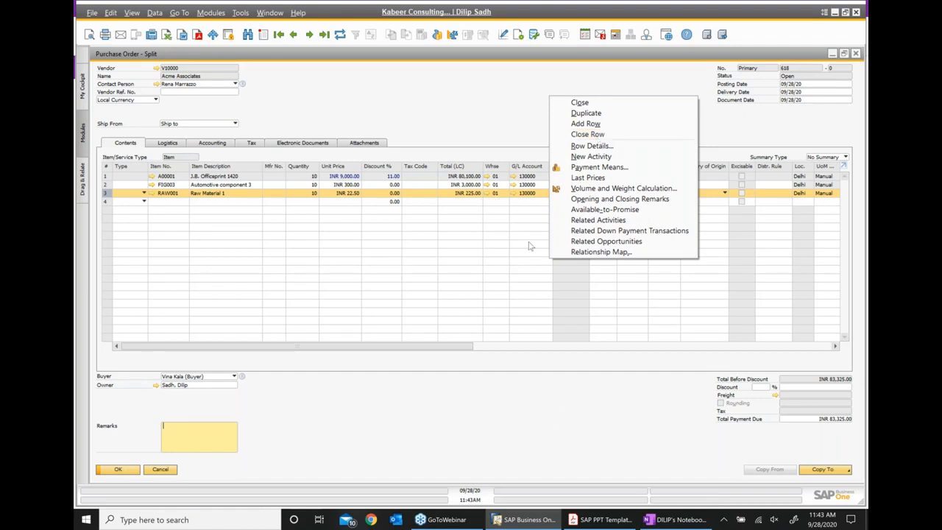
click(561, 427)
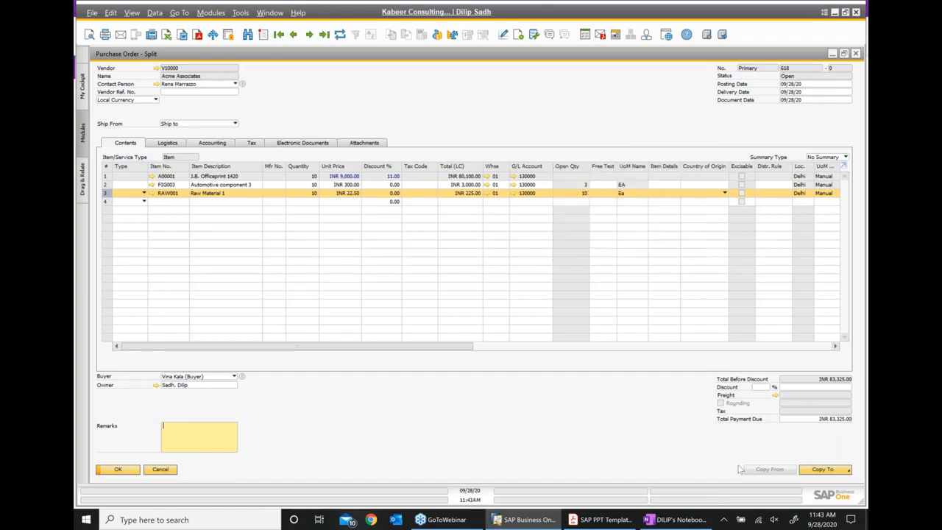
click(821, 470)
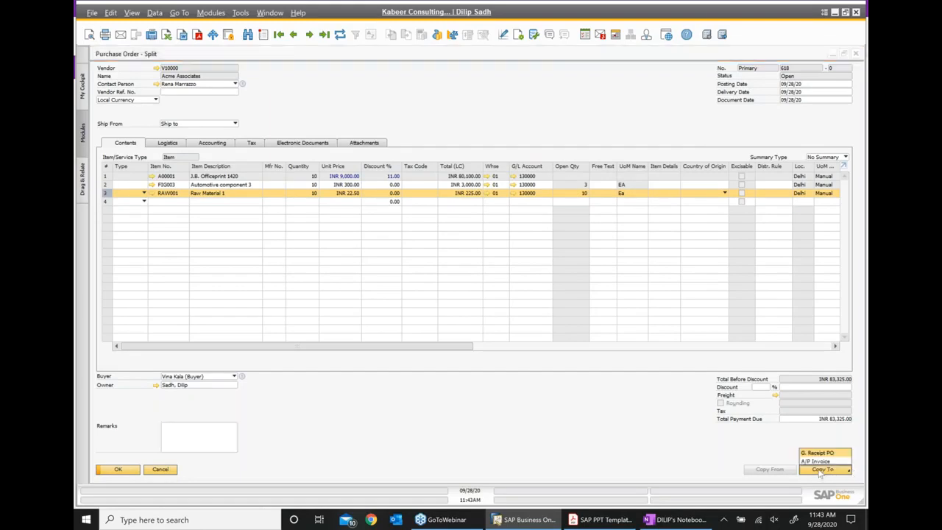
click(822, 454)
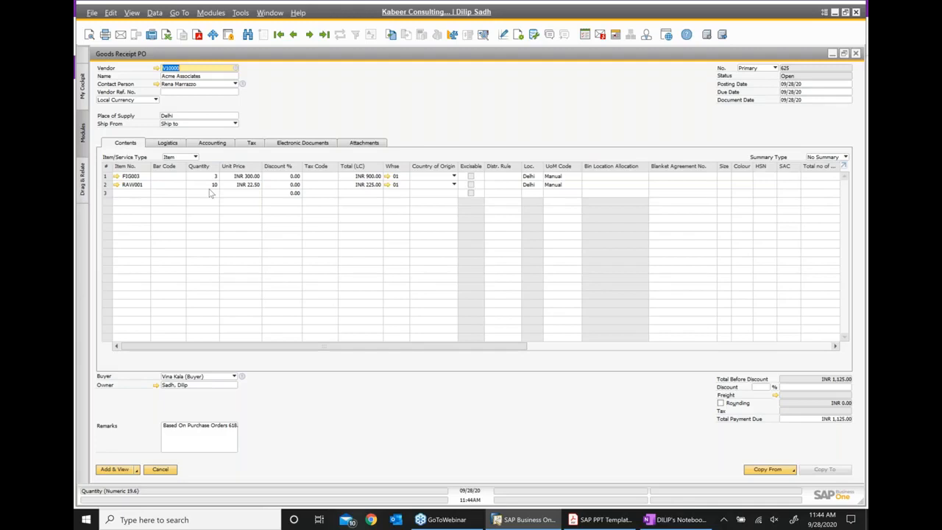
- Save Goods Receipt PO 625, then show receipt 624's relationship map linking order 618
click(116, 470)
click(364, 272)
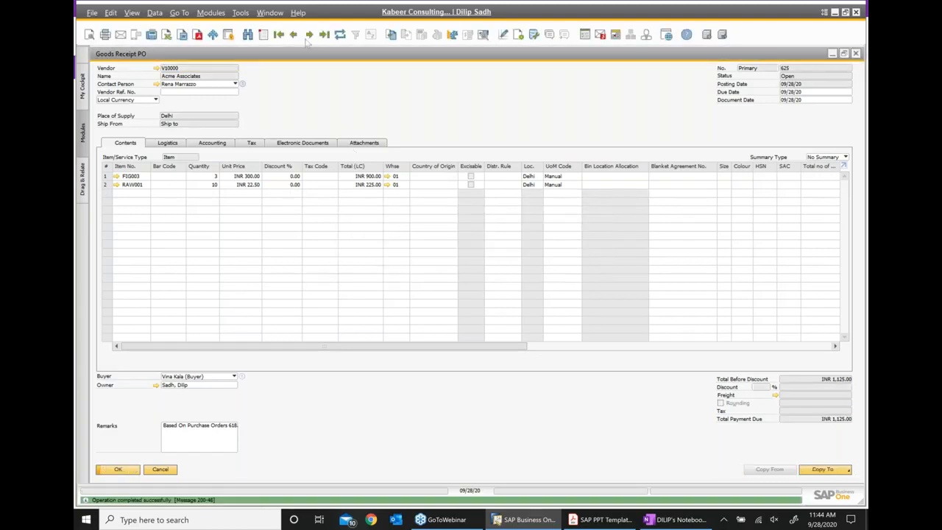
click(293, 34)
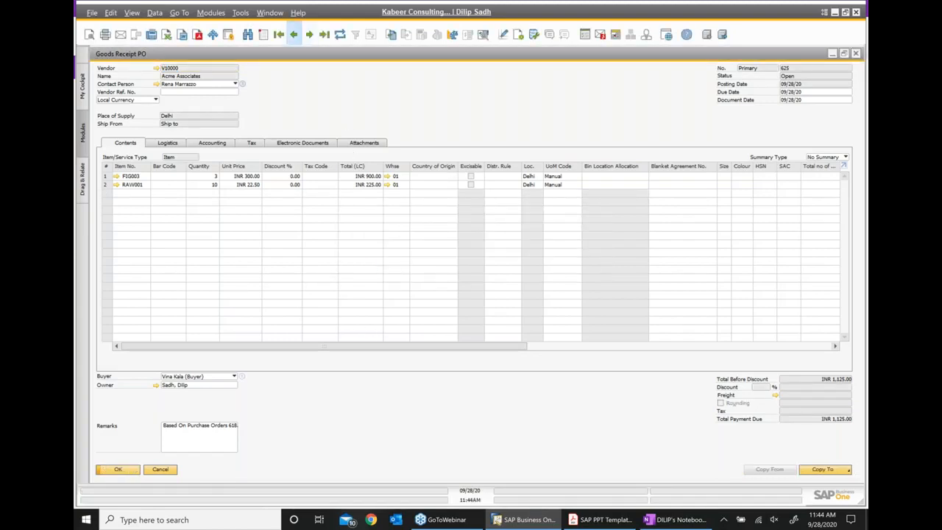
right_click(415, 115)
click(470, 257)
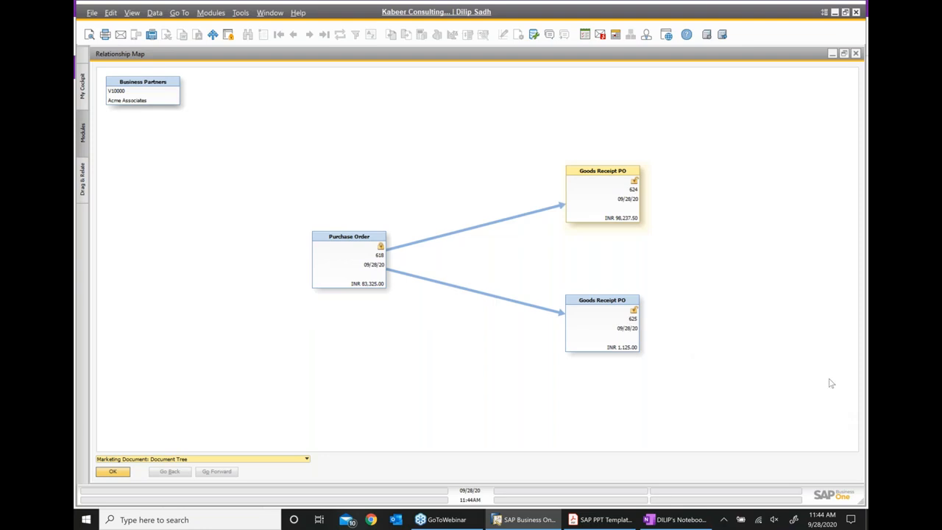
- Open purchase order 618 from the relationship map at full size to confirm its status is Closed
click(369, 267)
double_click(369, 266)
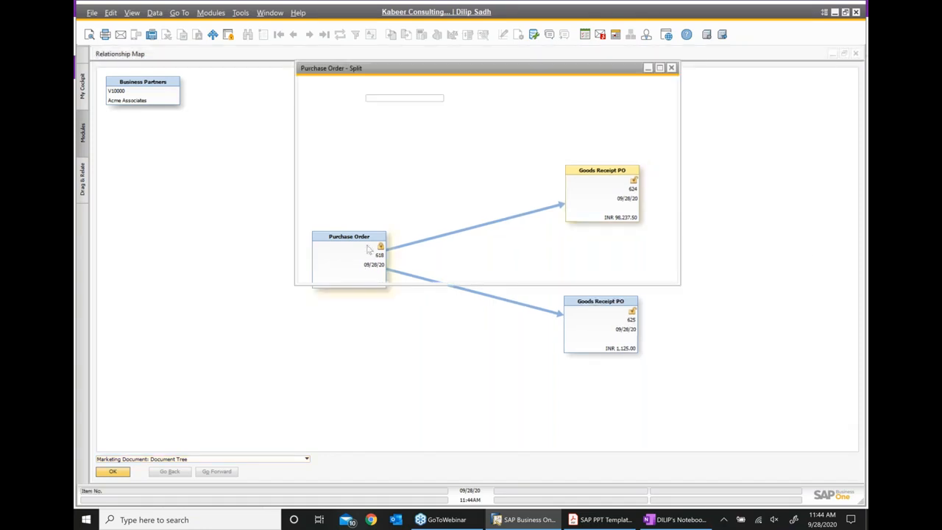
click(660, 67)
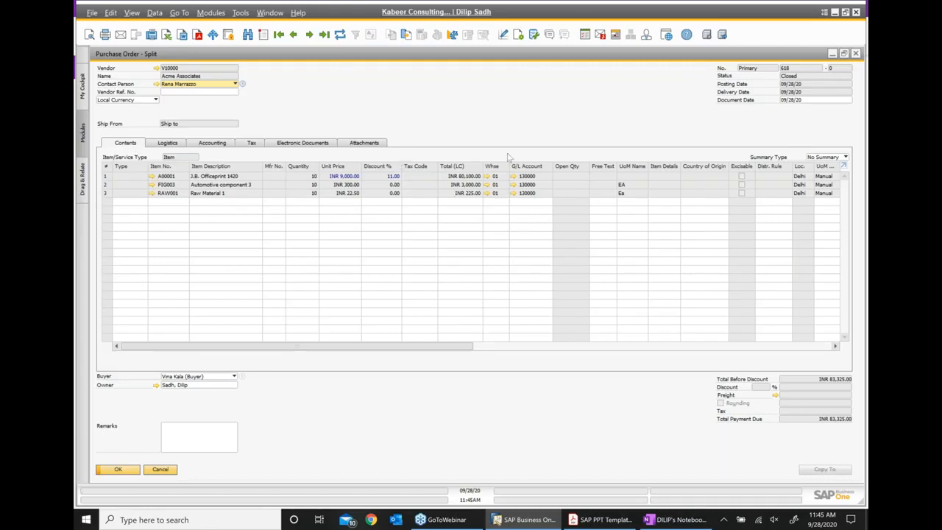
- Close the purchase order, the relationship map and all remaining document windows
click(856, 54)
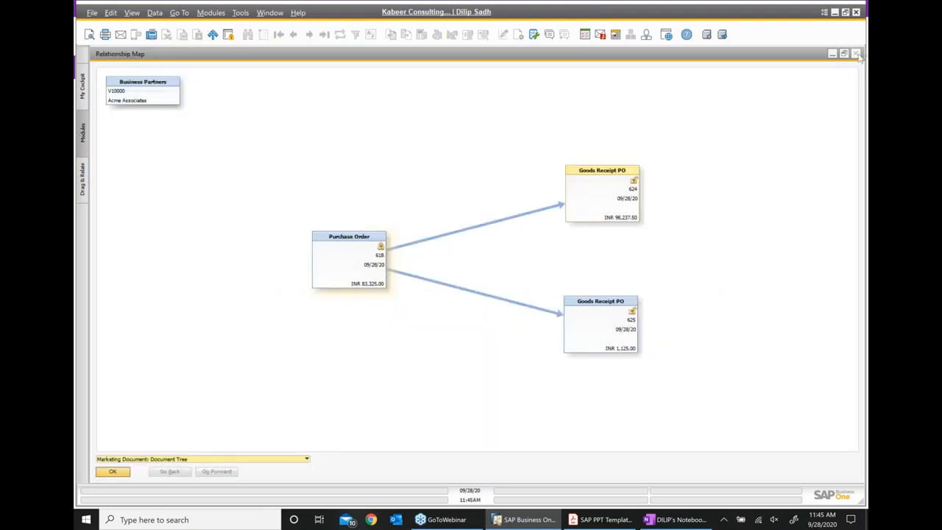
click(857, 54)
click(857, 55)
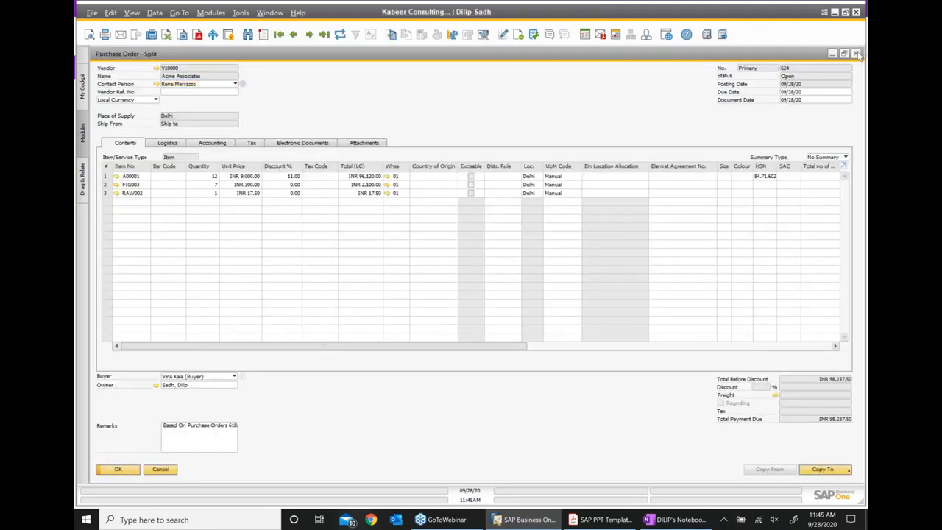
click(857, 55)
click(856, 54)
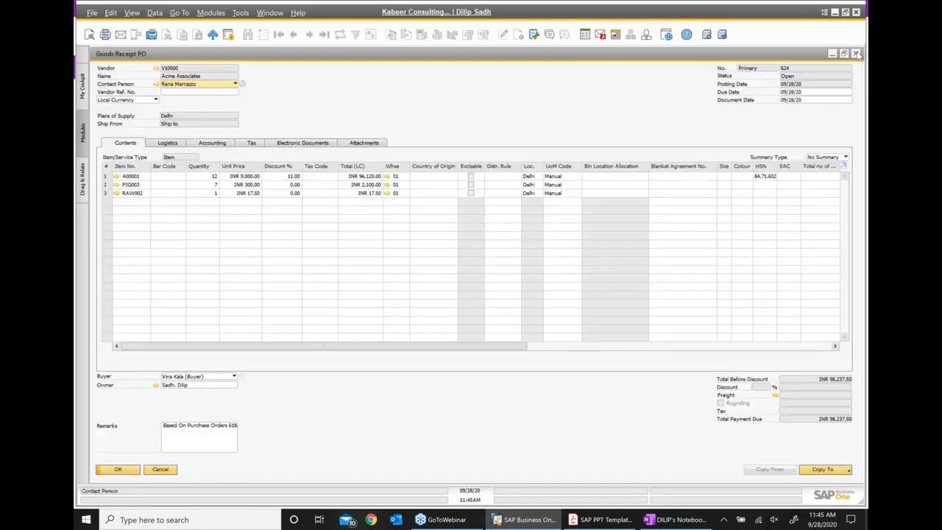
click(855, 55)
click(855, 54)
click(856, 54)
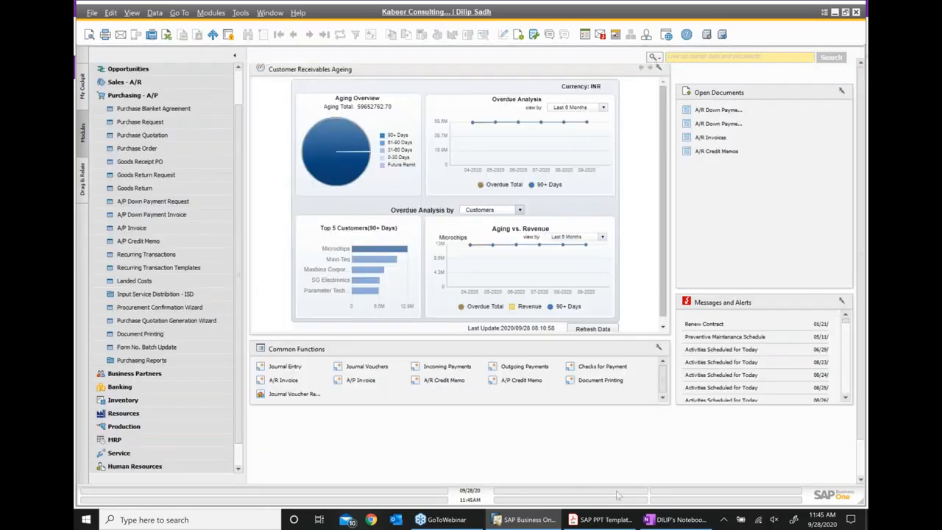
- In OneNote, remove the stray empty bullet and add indented sub-point 'under' beneath Create Goods receipt
click(691, 521)
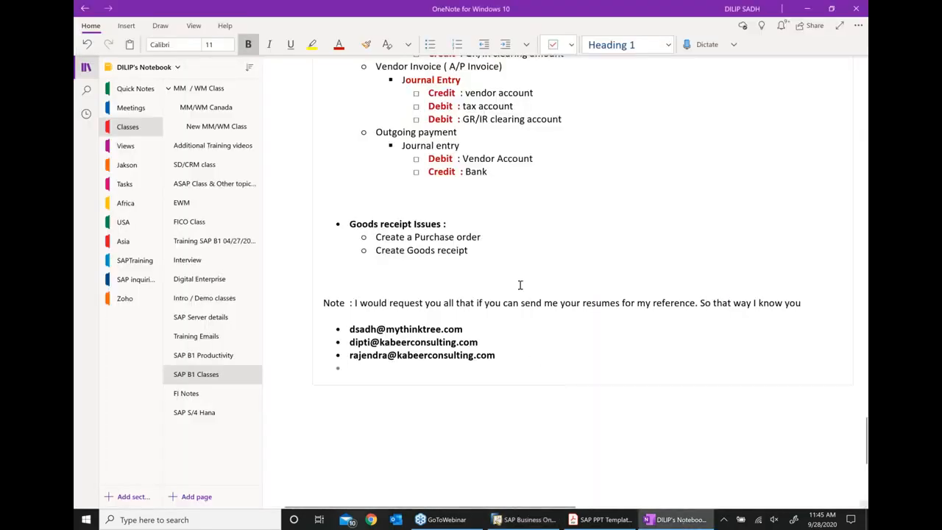
key(BackSpace)
key(BackSpace)
click(502, 250)
key(Return)
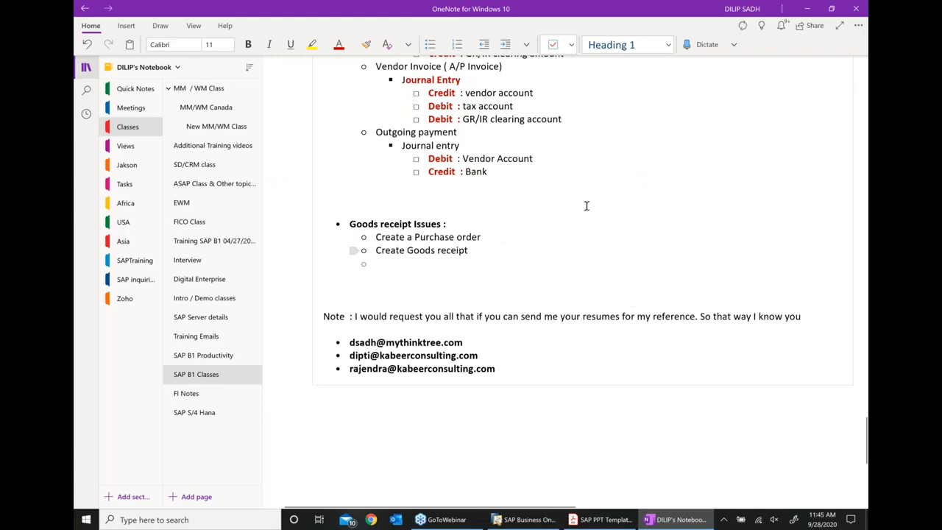
click(503, 45)
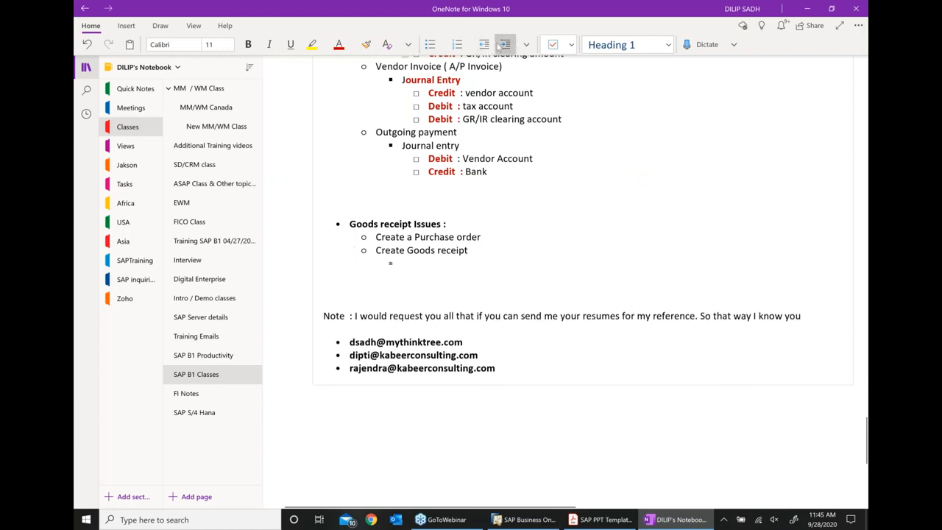
text(under)
key(Return)
- Add sub-points 'over', 'different' and '2 GR for 1 PO', then advance the PDF to slide 112, Goods Returns
text(over)
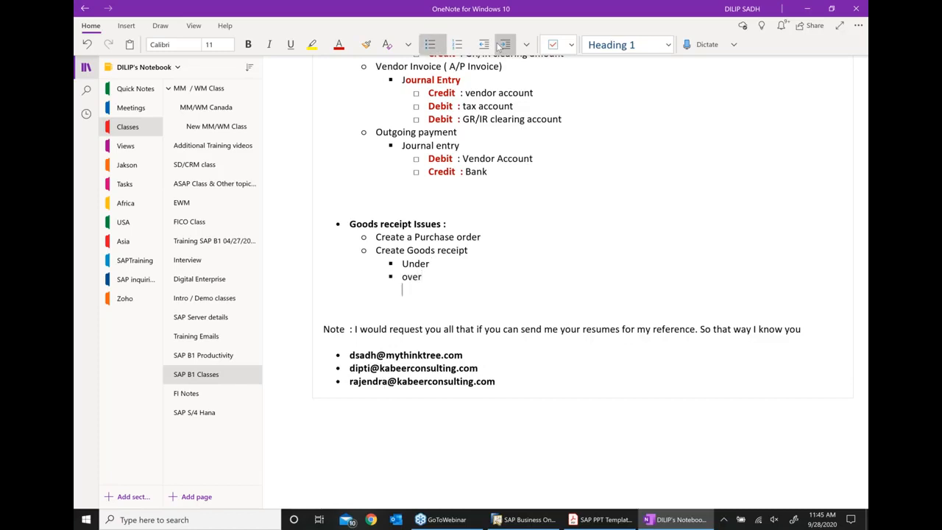
key(Return)
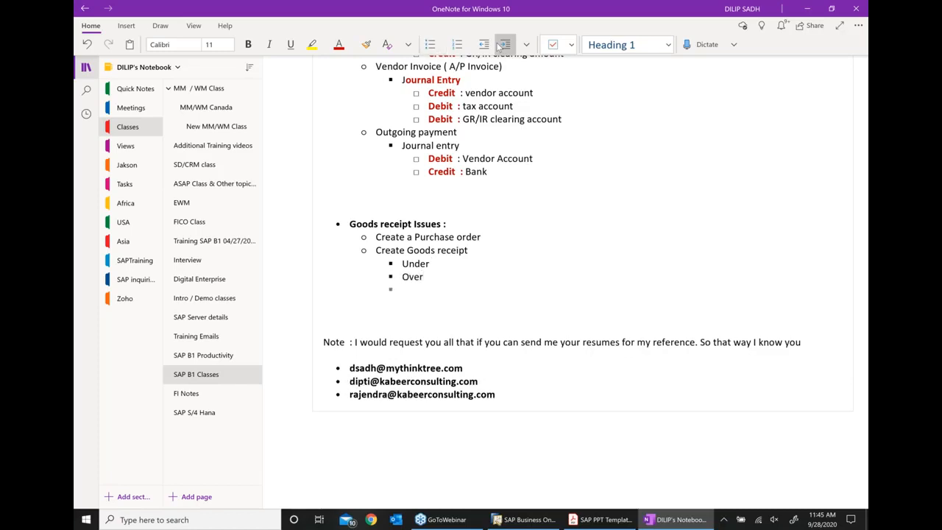
text(different)
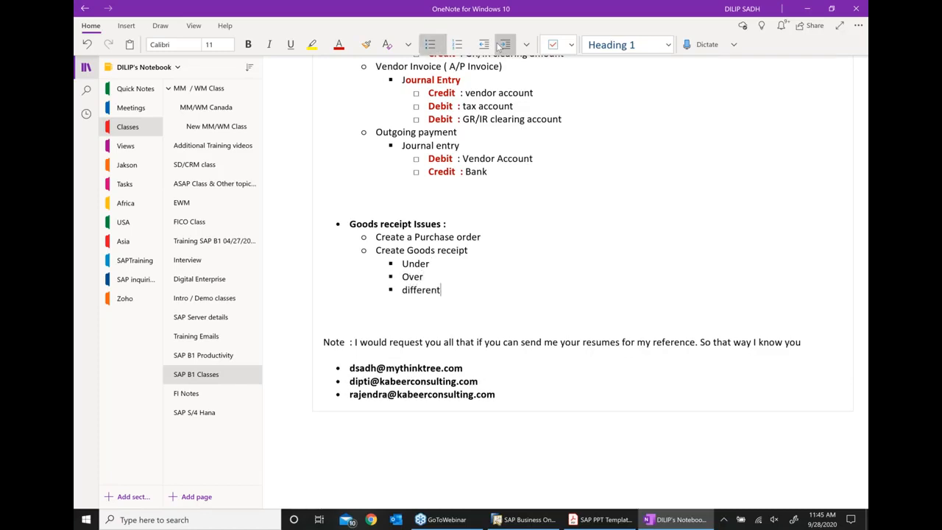
key(Return)
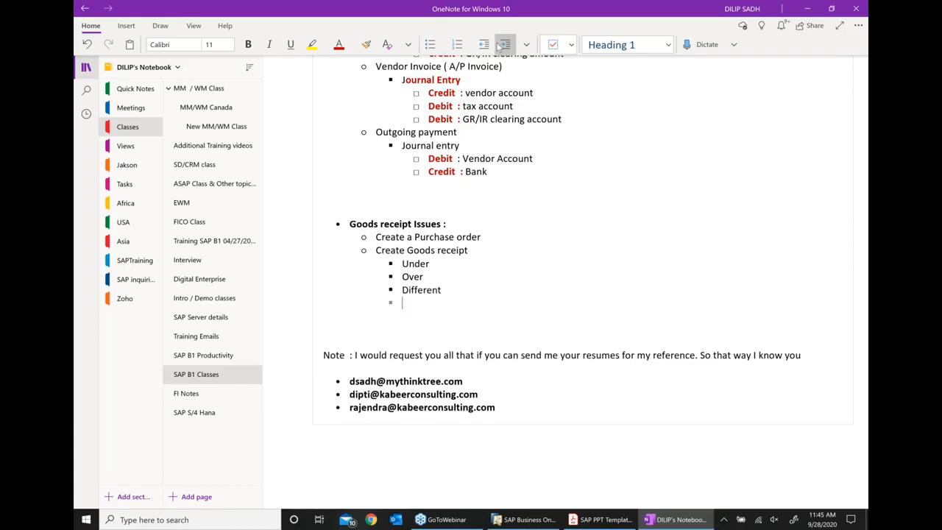
text(2)
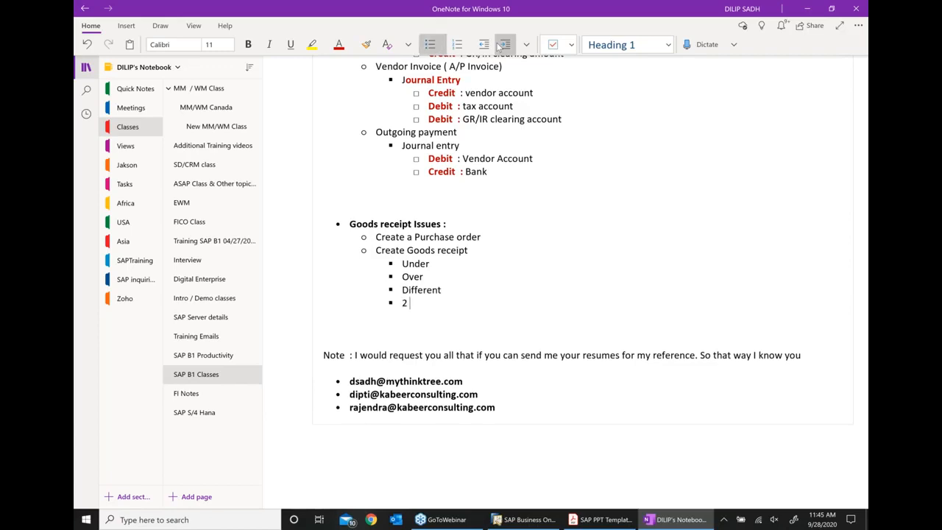
text( GR for 1 PO)
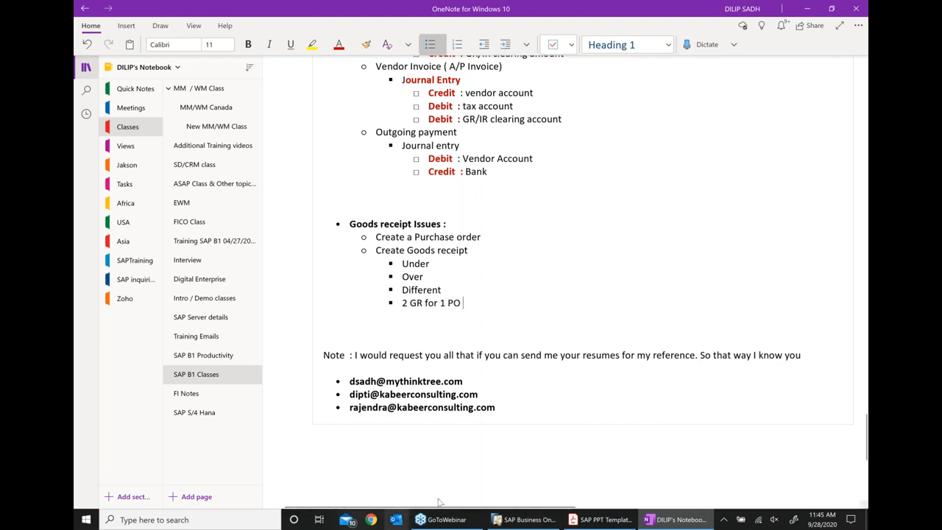
click(603, 520)
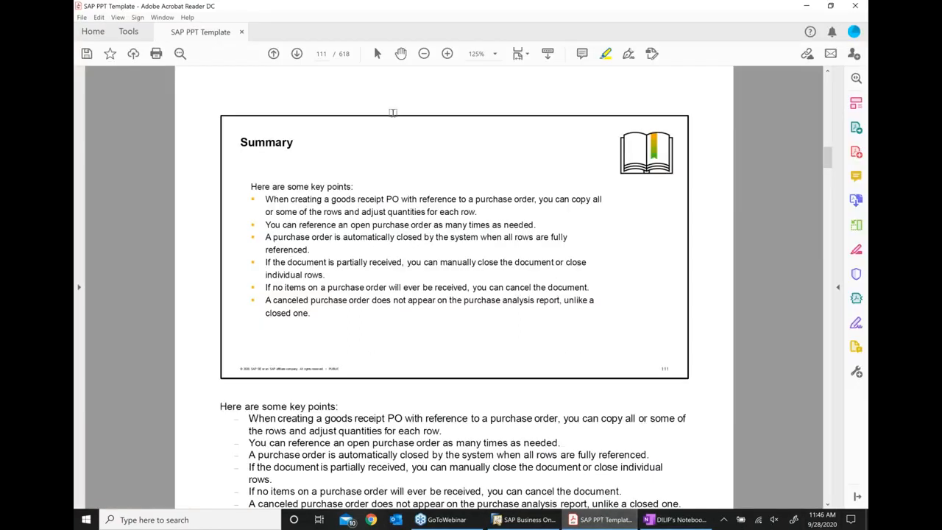
click(298, 54)
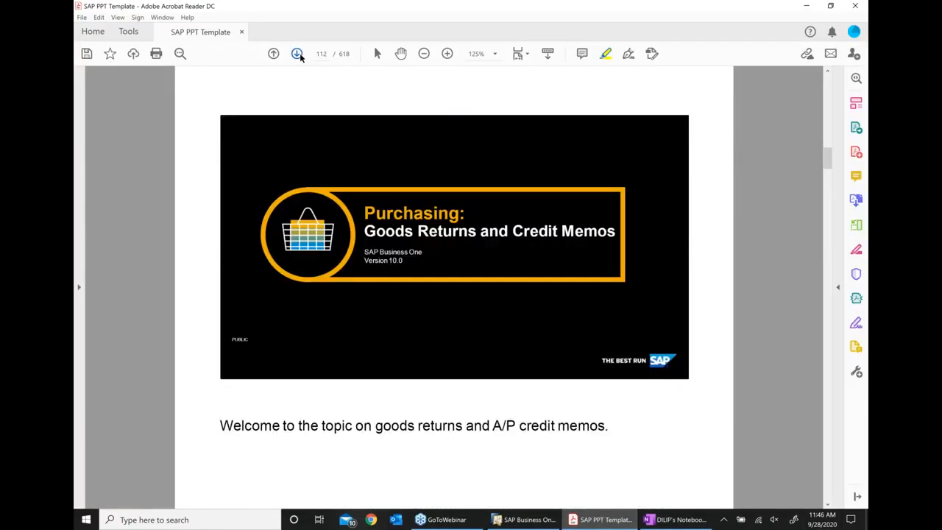
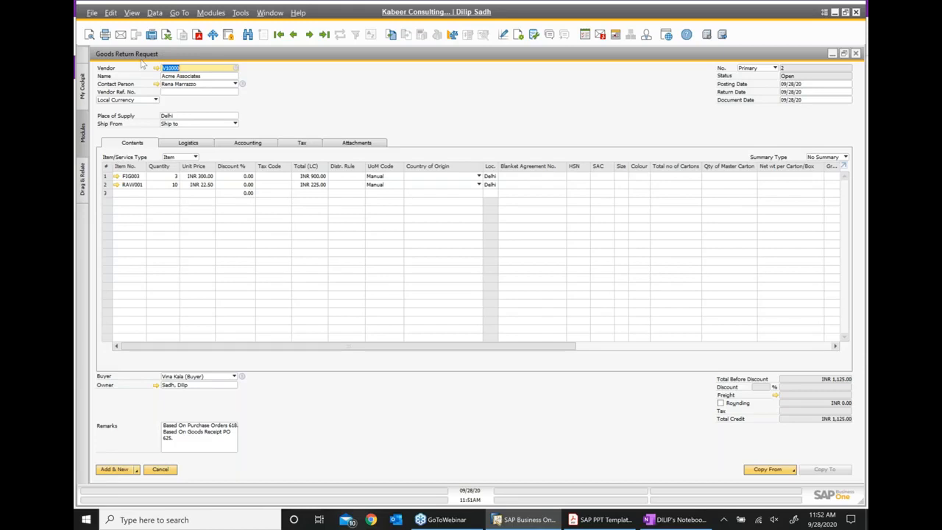
- Add Goods Return Request 2 with Add & View and copy it into a new Goods Return
click(136, 477)
click(117, 452)
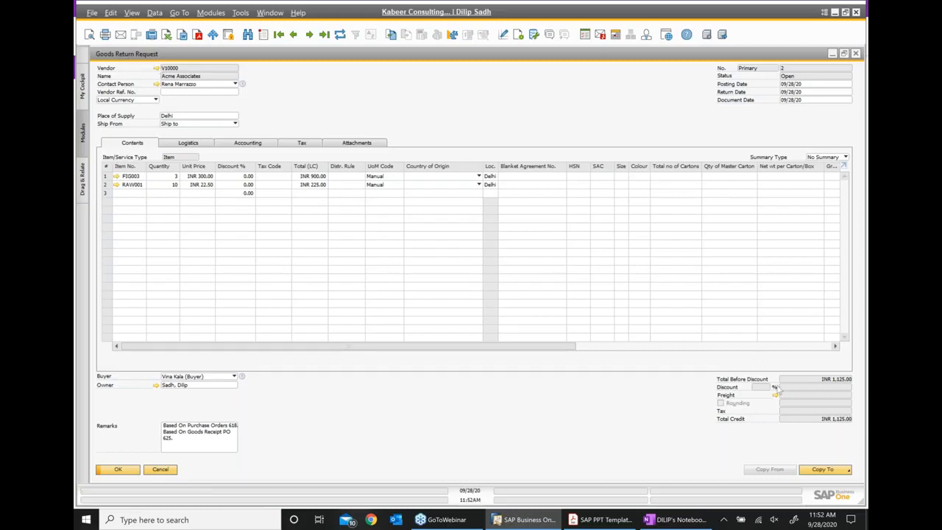
click(823, 471)
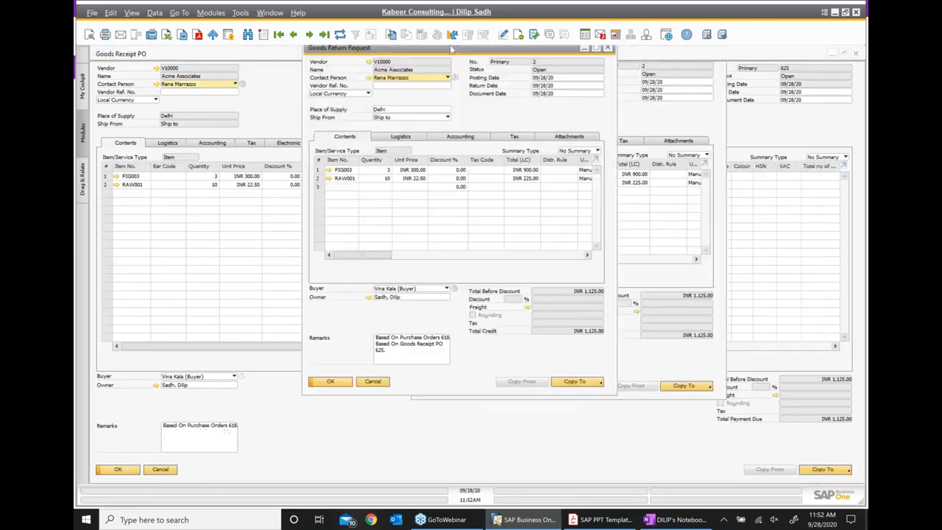
click(537, 382)
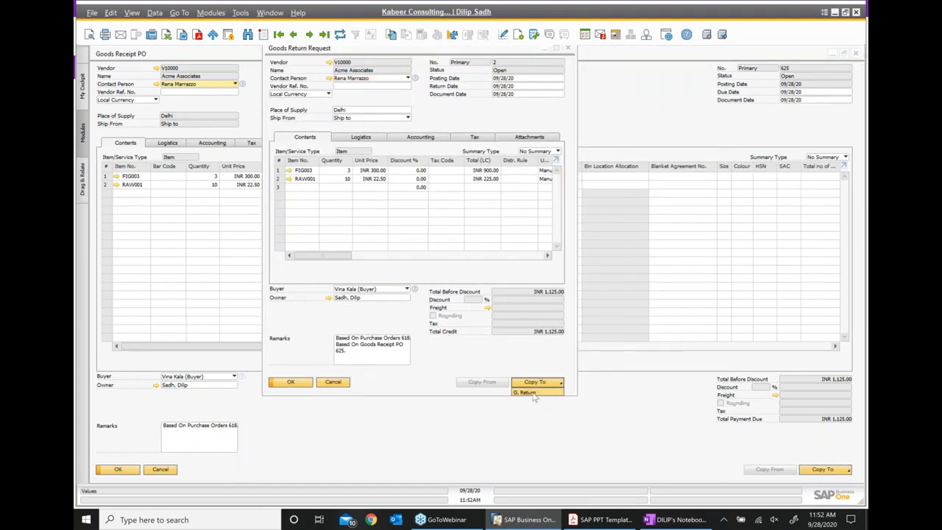
click(534, 393)
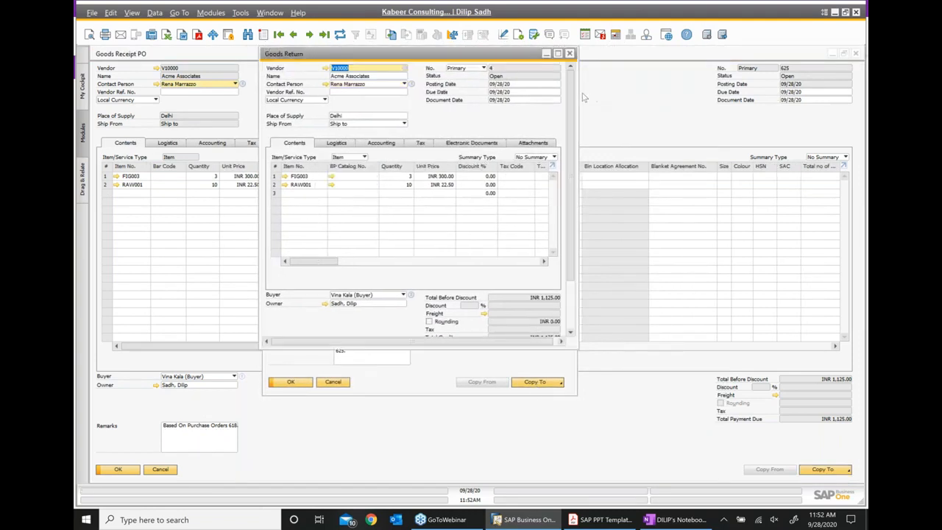
- Add Goods Return 4 for the two items, INR 1,125.00, confirming with Yes
click(557, 53)
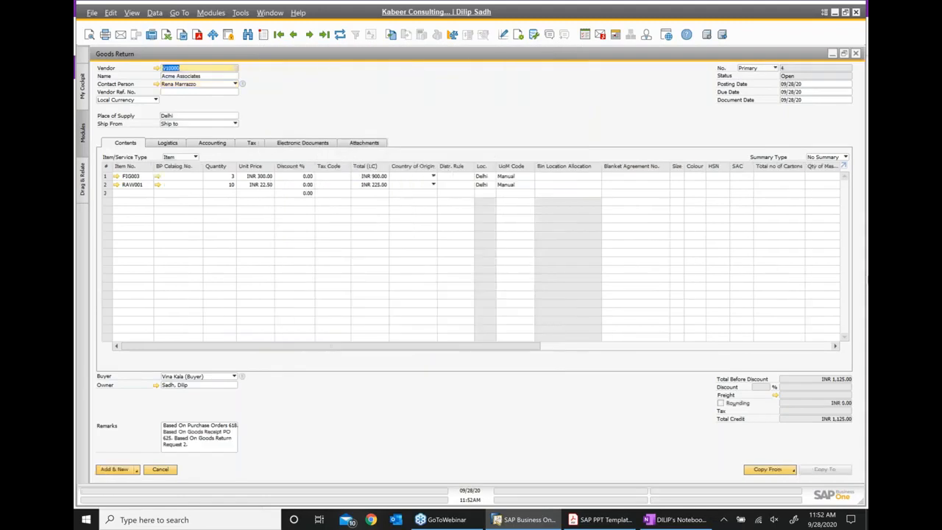
click(136, 470)
click(122, 458)
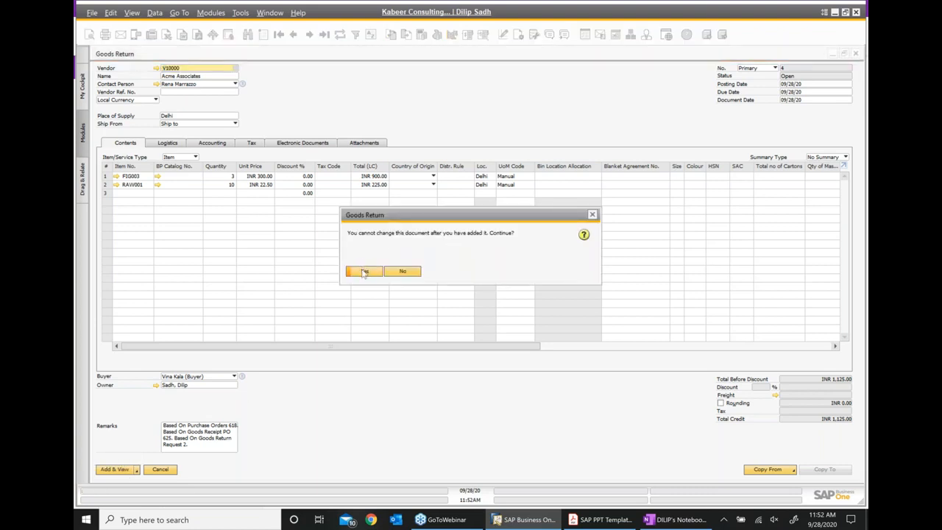
click(363, 271)
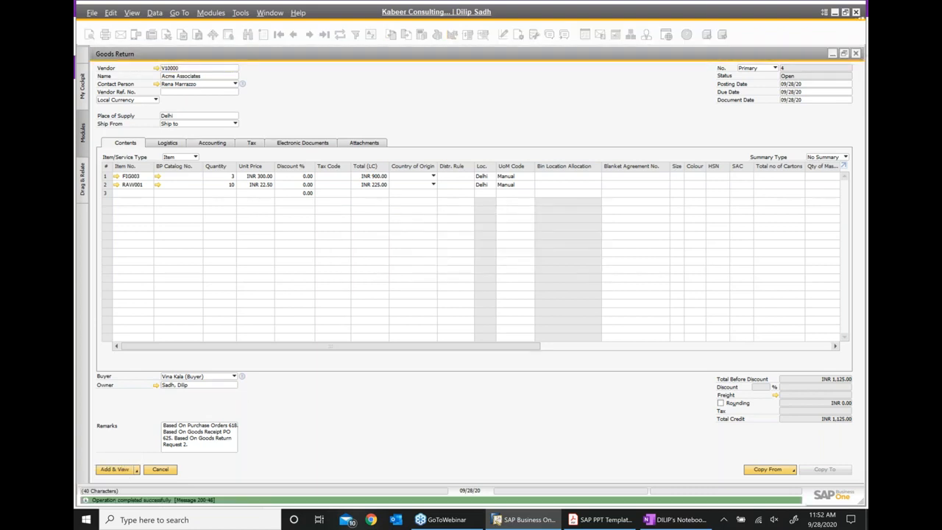
right_click(437, 120)
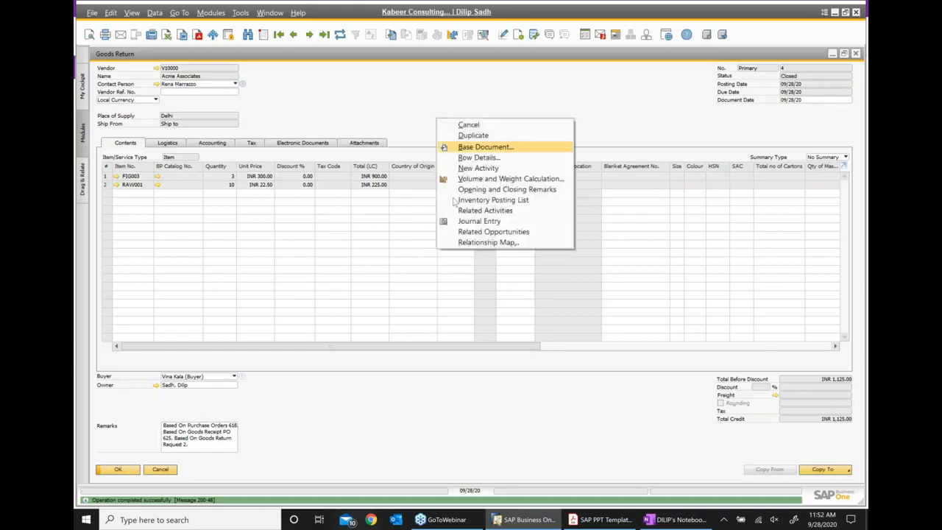
- View Goods Return 4's relationship map with its request, receipts and purchase order, then go to OneNote
click(462, 242)
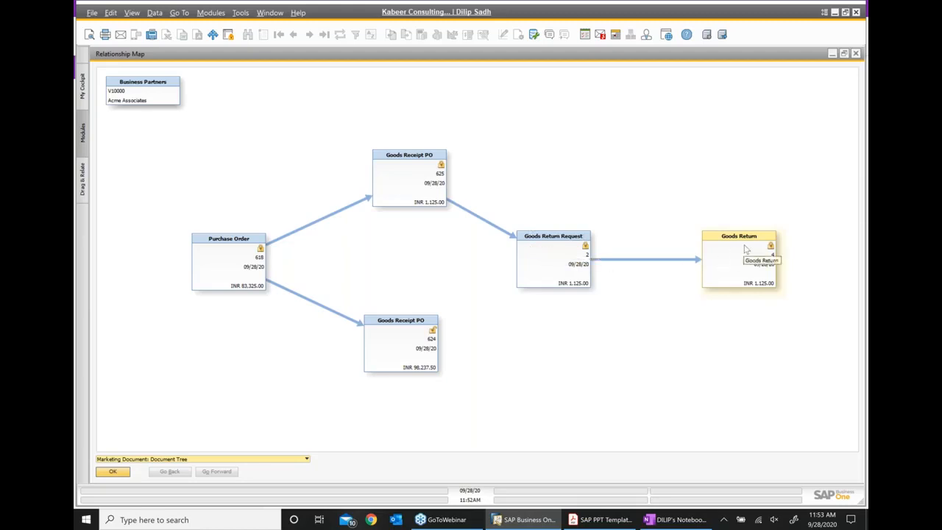
click(681, 520)
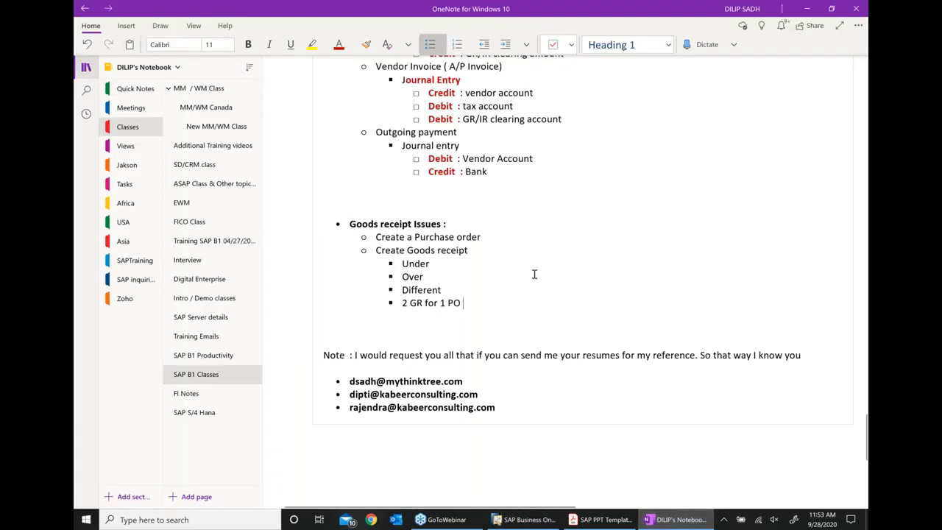
- Add a filled-circle bullet 'Good return request (permission for return)' at the bottom of the notes
scroll(570, 348, down, 2)
click(551, 326)
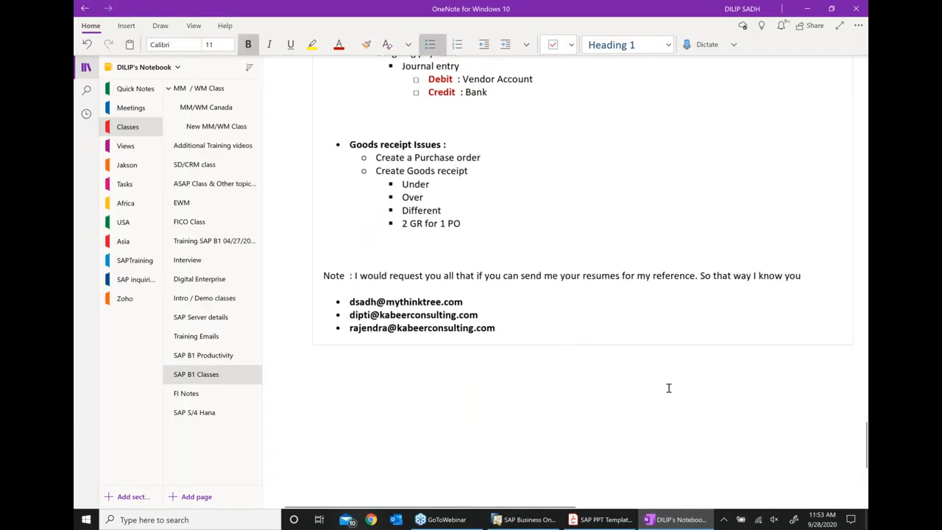
key(Return)
key(Return)
key(Return)
text(*)
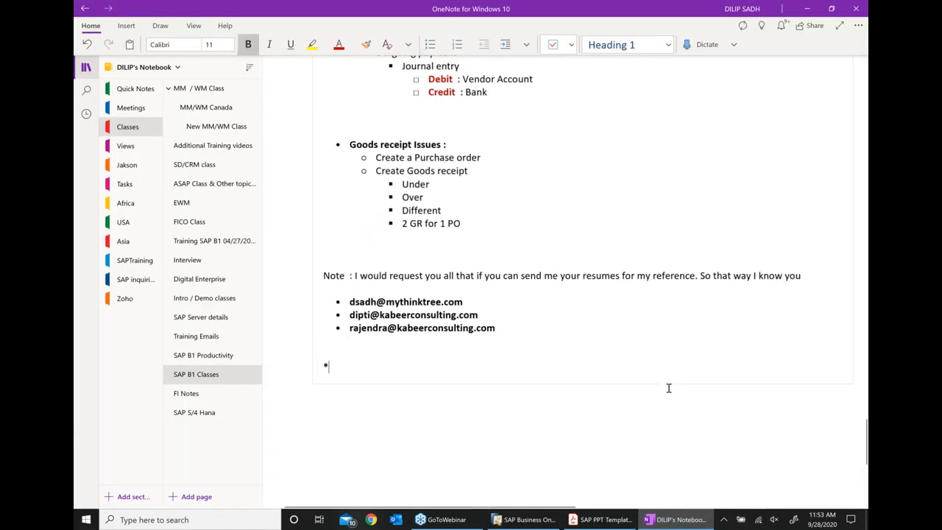
text( gOOD)
key(BackSpace)
key(BackSpace)
key(BackSpace)
key(BackSpace)
key(BackSpace)
key(BackSpace)
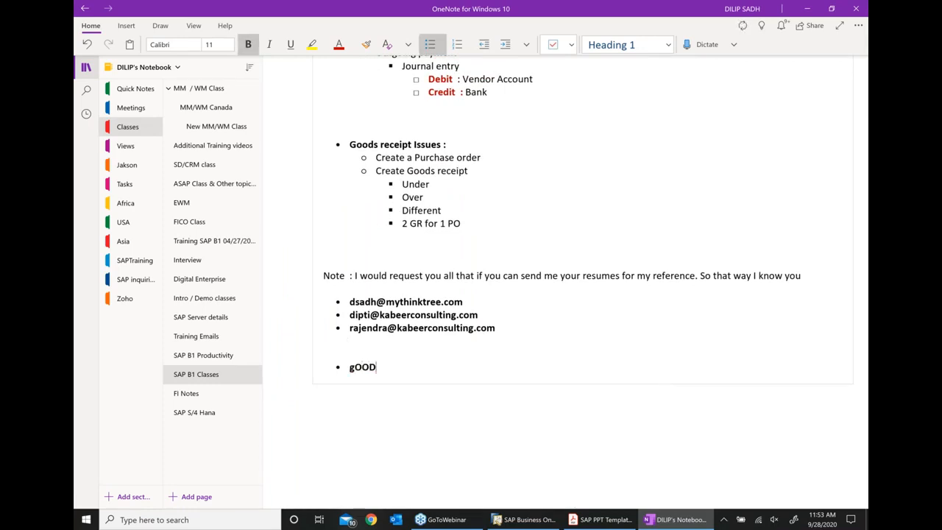
text(Good ret)
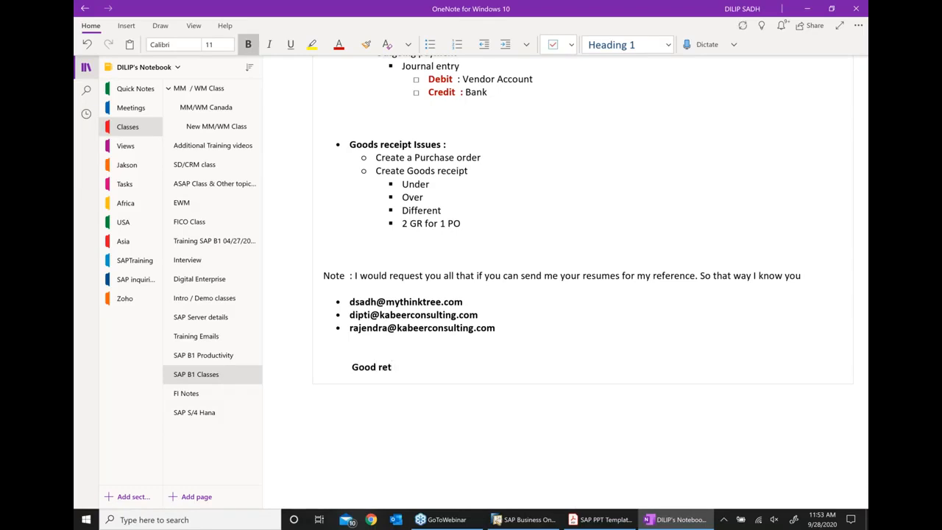
text(urn reqi)
text(st )
text(()
text( pre)
key(BackSpace)
key(BackSpace)
text(erm)
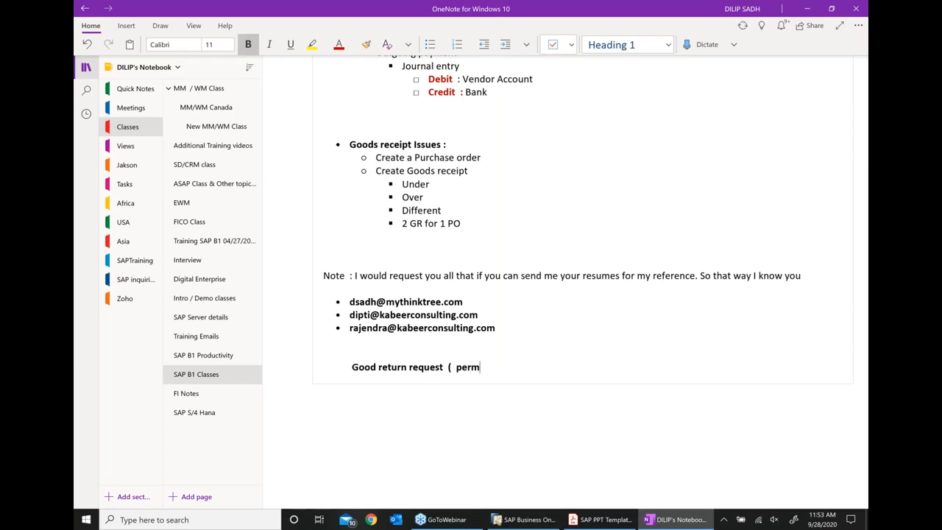
text(ission for return)
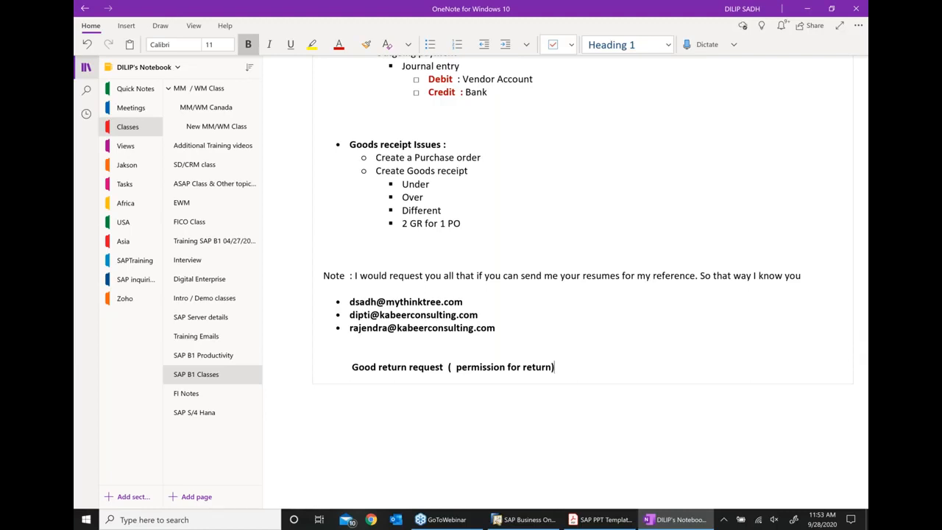
click(354, 367)
text(*)
key(BackSpace)
key(BackSpace)
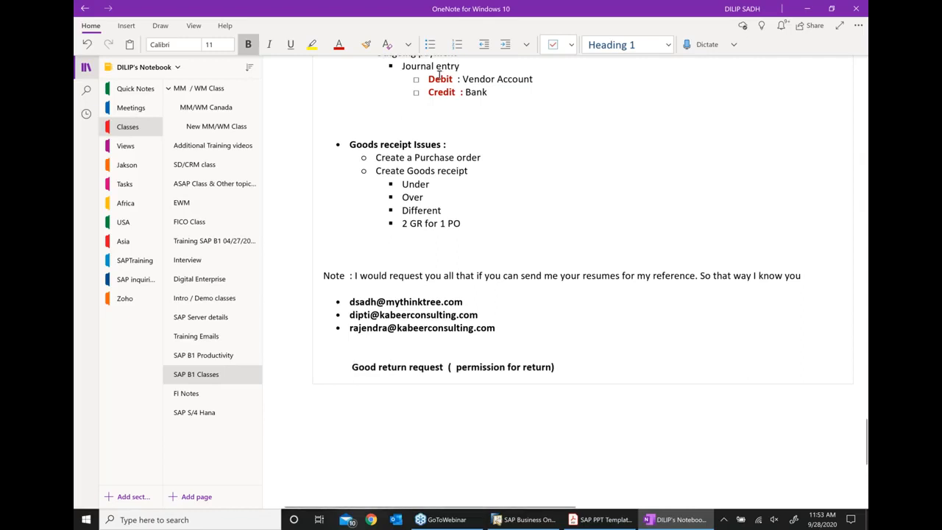
click(443, 46)
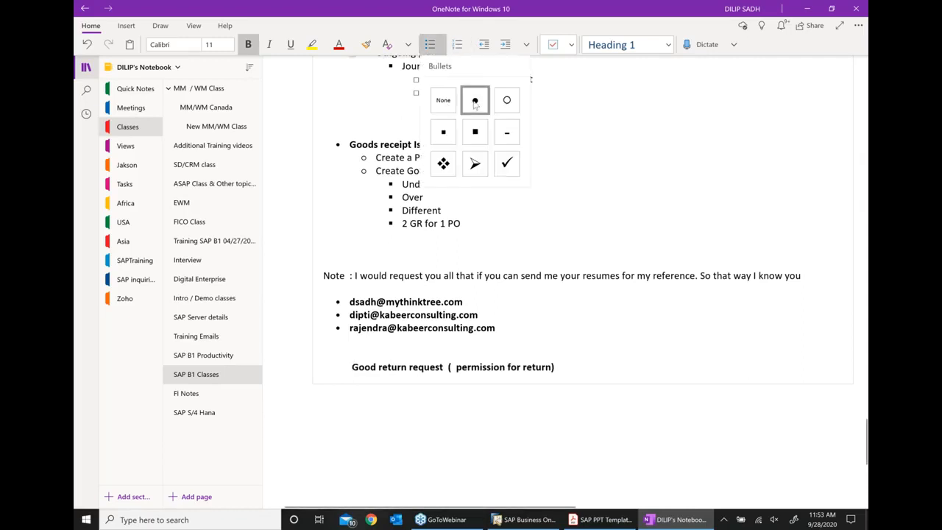
click(475, 100)
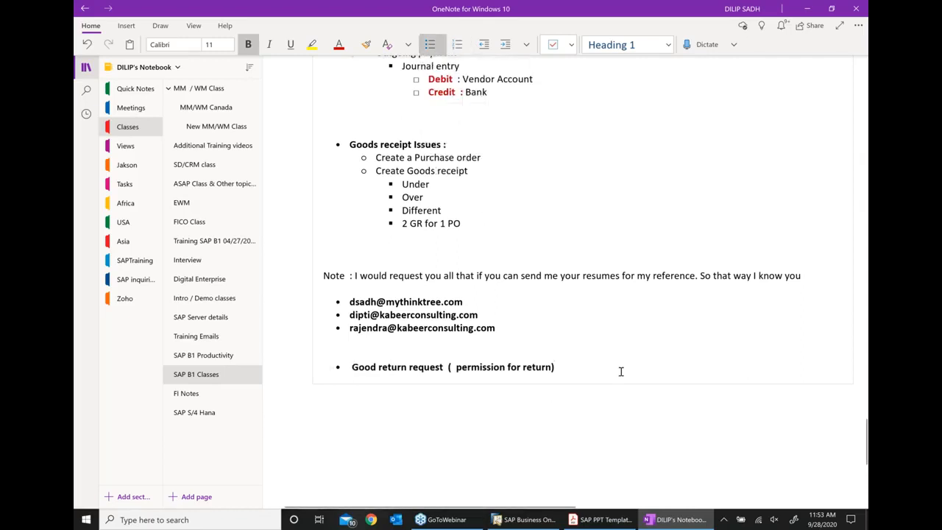
- Add the next bullet 'Good returns' and remove the leading space before the request line
key(Return)
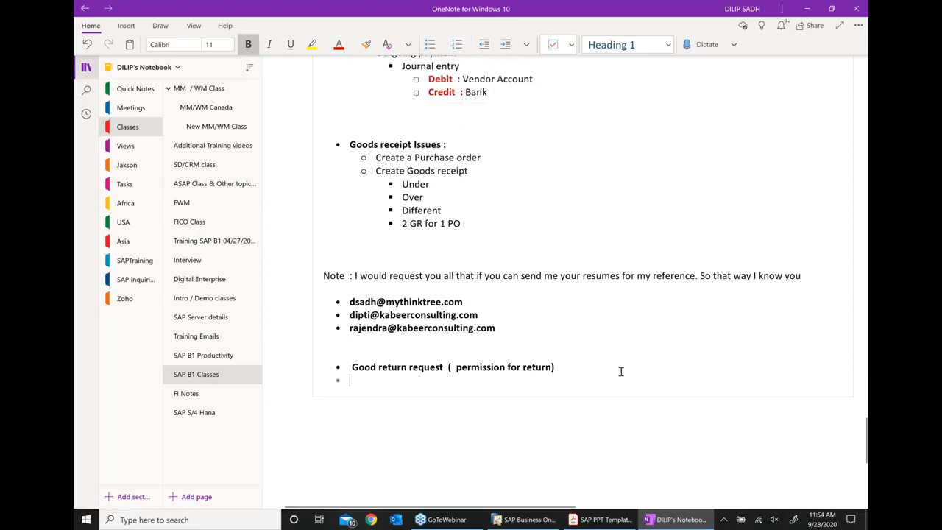
text(God)
text(od)
key(BackSpace)
key(BackSpace)
key(BackSpace)
text(d)
key(BackSpace)
text(od re)
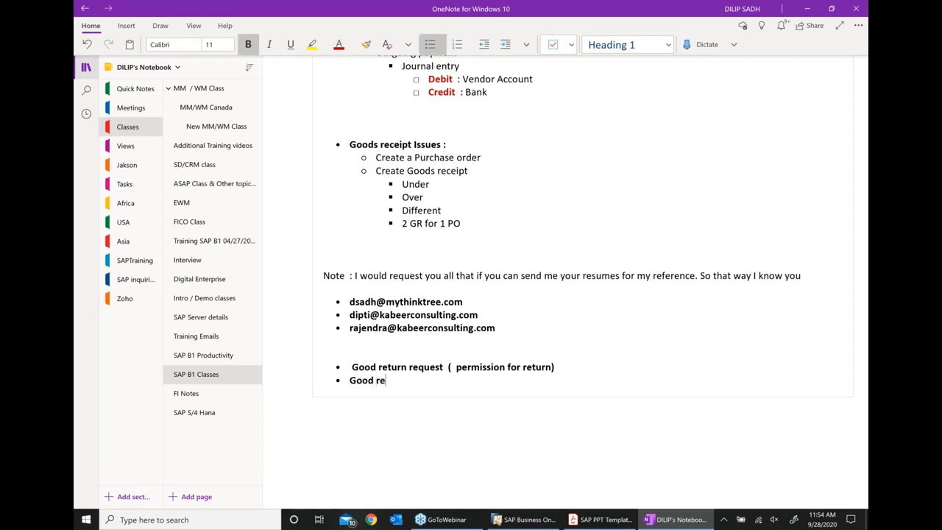
text(tru)
text(n)
key(BackSpace)
key(BackSpace)
key(BackSpace)
text(urns)
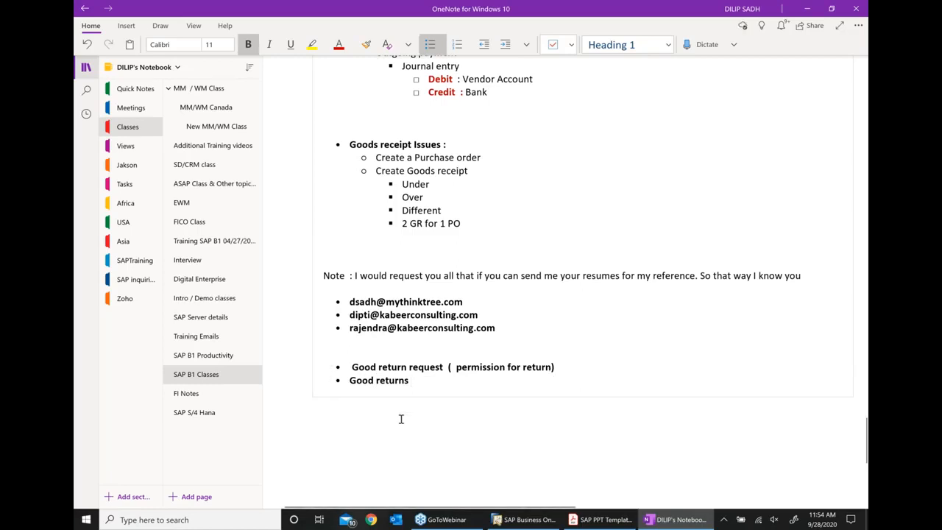
key(BackSpace)
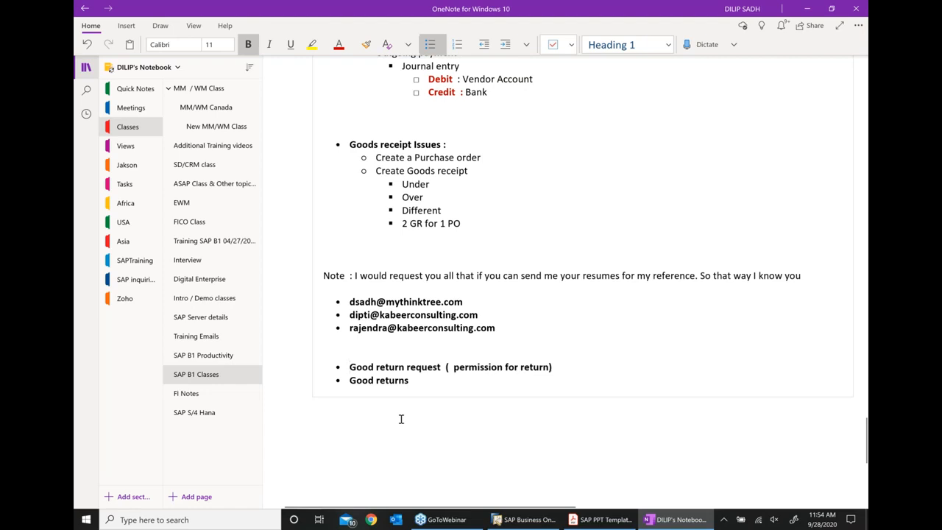
click(545, 523)
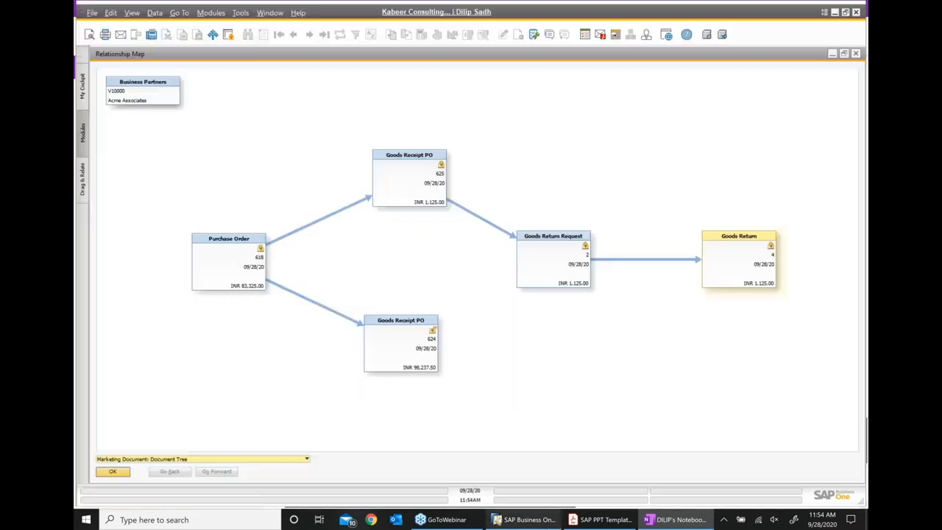
- Open Goods Return 4 and view its journal entry: GRNI debit, Stock Account credit INR 1,125.00
double_click(754, 258)
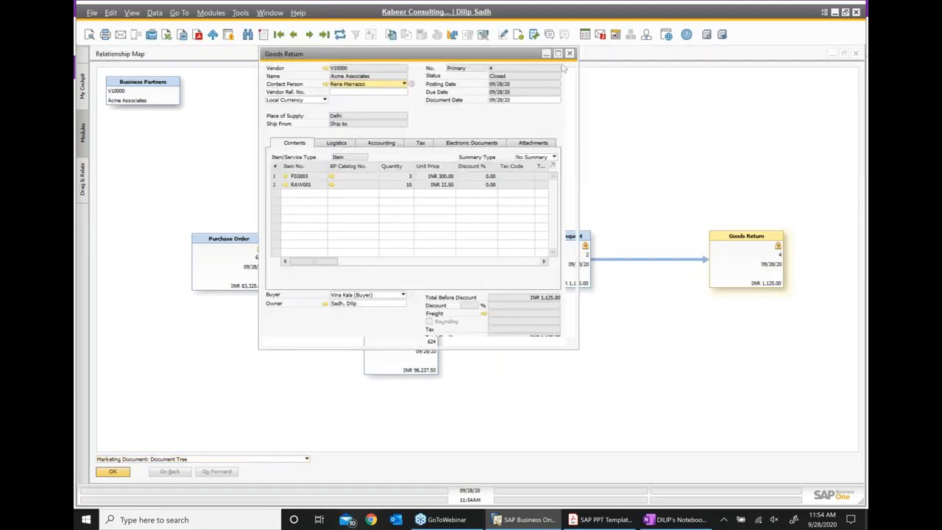
click(558, 53)
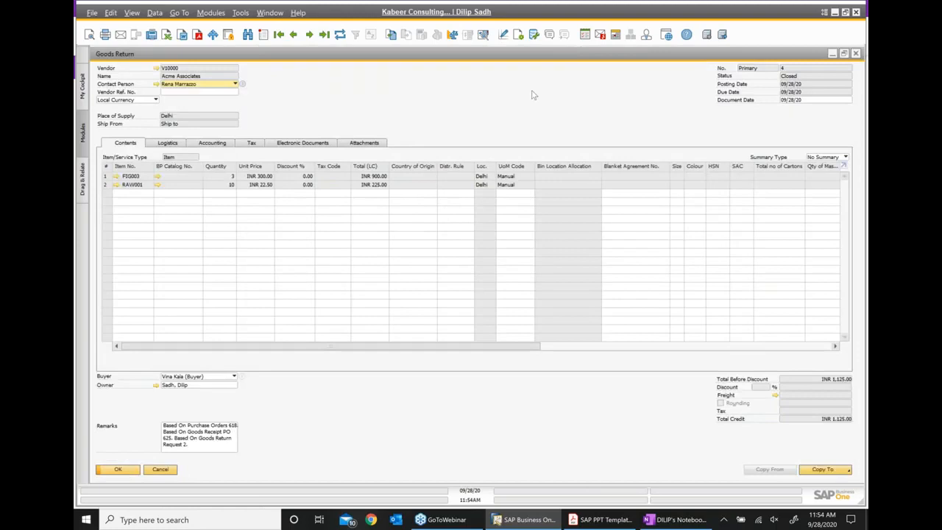
right_click(532, 99)
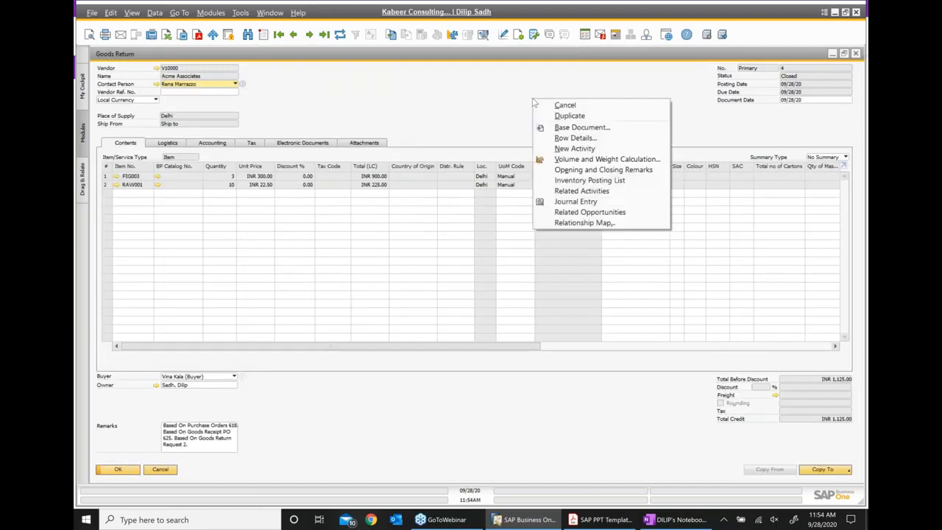
click(571, 208)
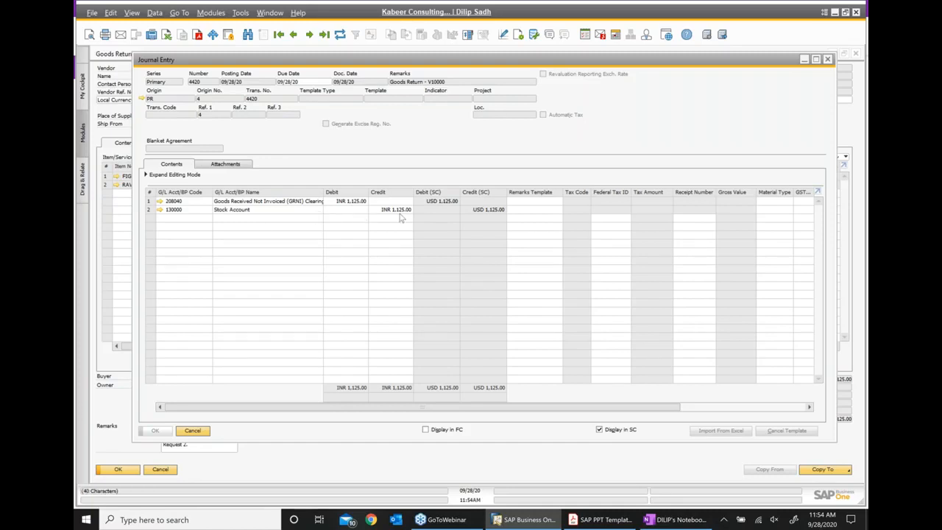
click(674, 521)
- Paste the goods receipt Journal Entry lines as an indented sub-point under Good returns
scroll(579, 273, up, 4)
scroll(505, 216, up, 2)
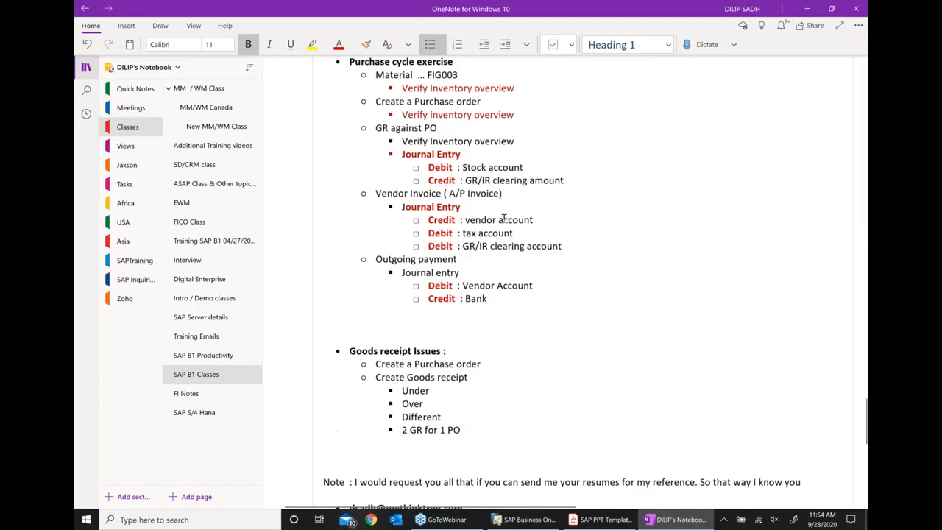
drag(568, 212, 400, 188)
key(ctrl+c)
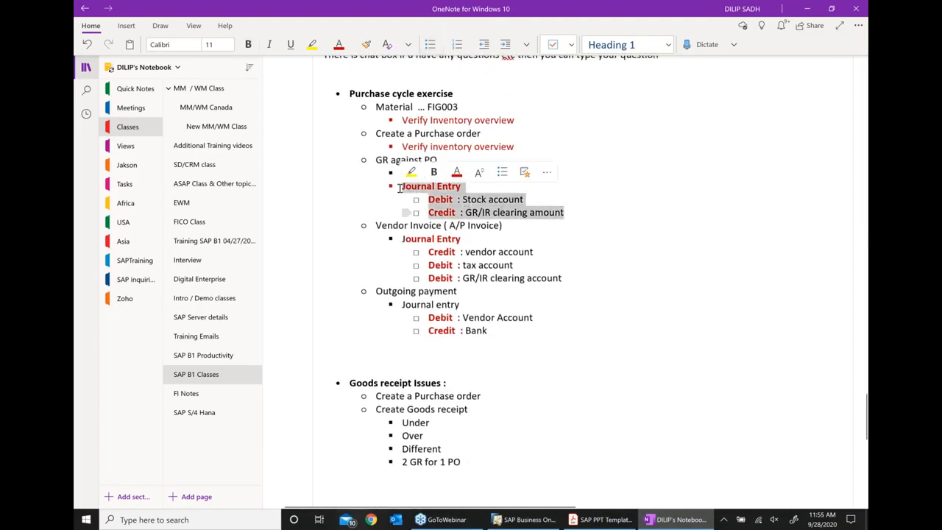
scroll(565, 335, down, 6)
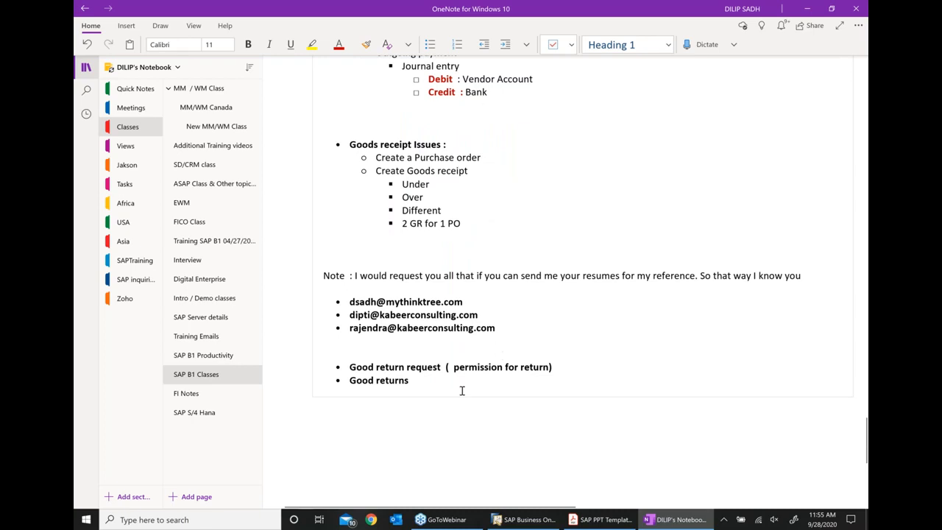
click(439, 383)
key(Return)
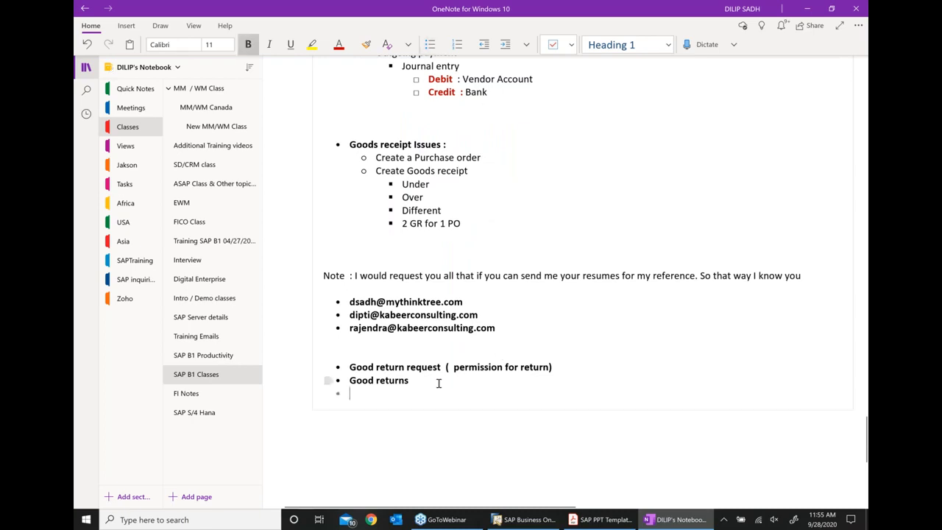
key(ctrl+v)
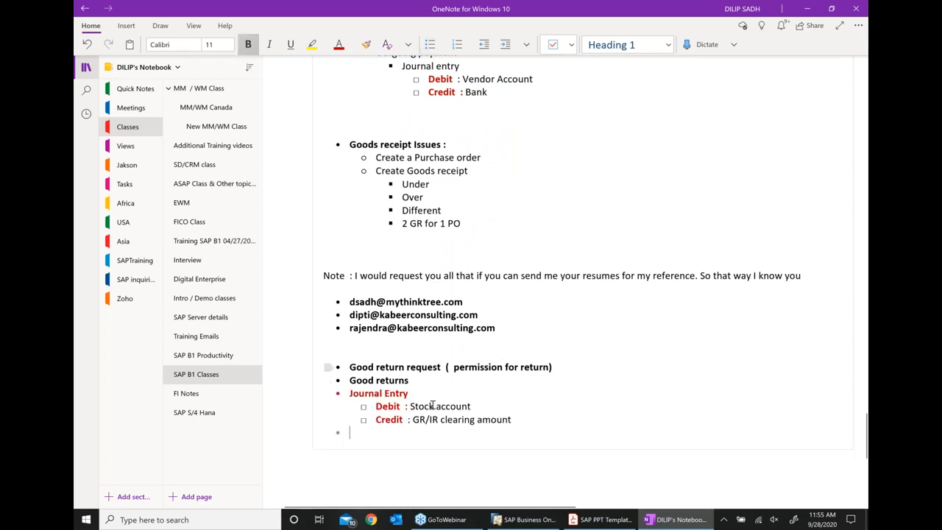
click(350, 393)
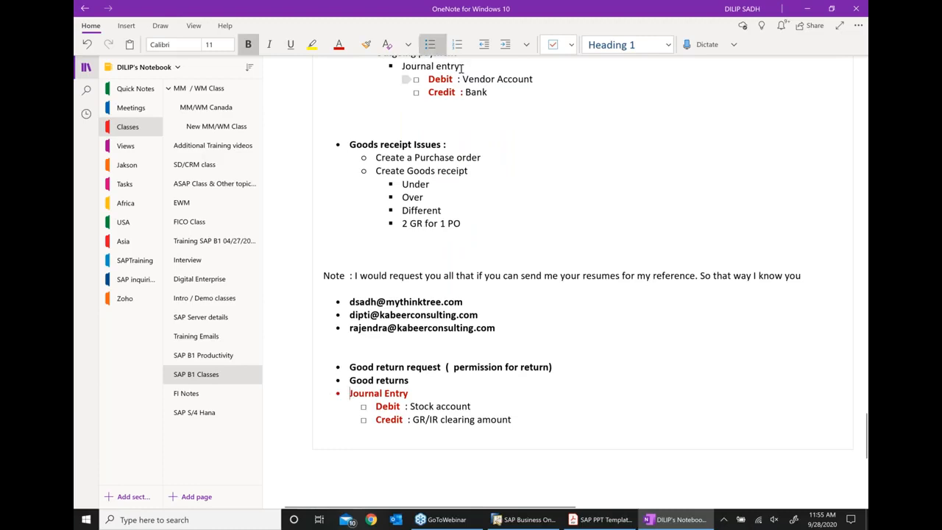
key(Tab)
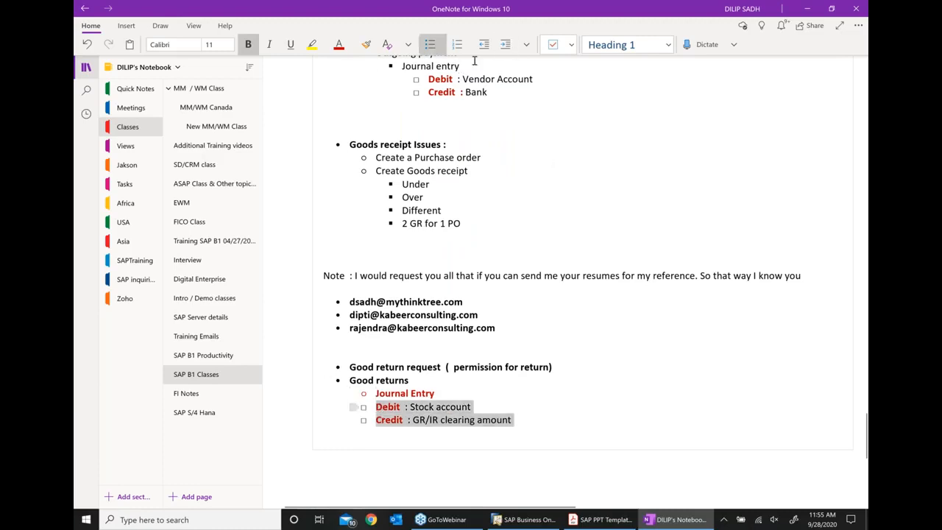
click(505, 44)
click(599, 284)
- Swap the words so it reads Credit: Stock account and Debit: GR/IR clearing
scroll(596, 287, down, 2)
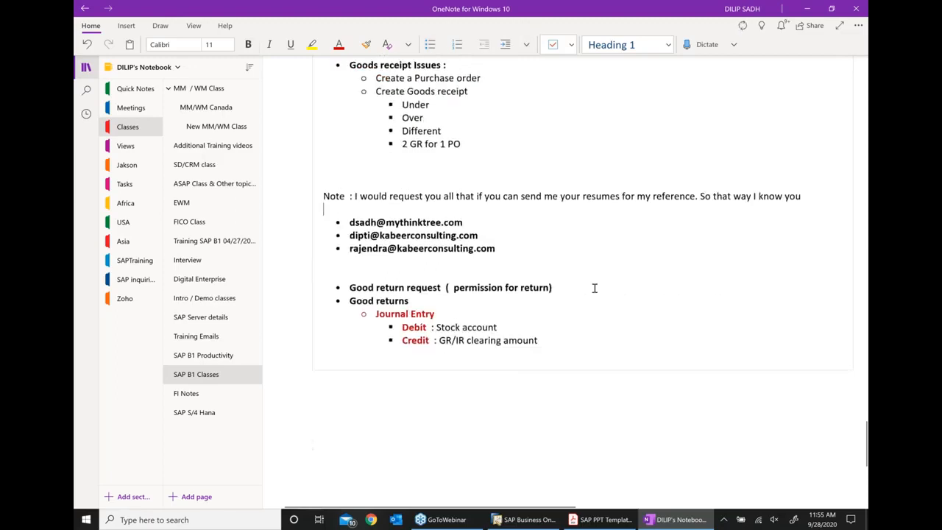
click(426, 326)
key(BackSpace)
key(BackSpace)
key(BackSpace)
key(BackSpace)
key(BackSpace)
text(Credit)
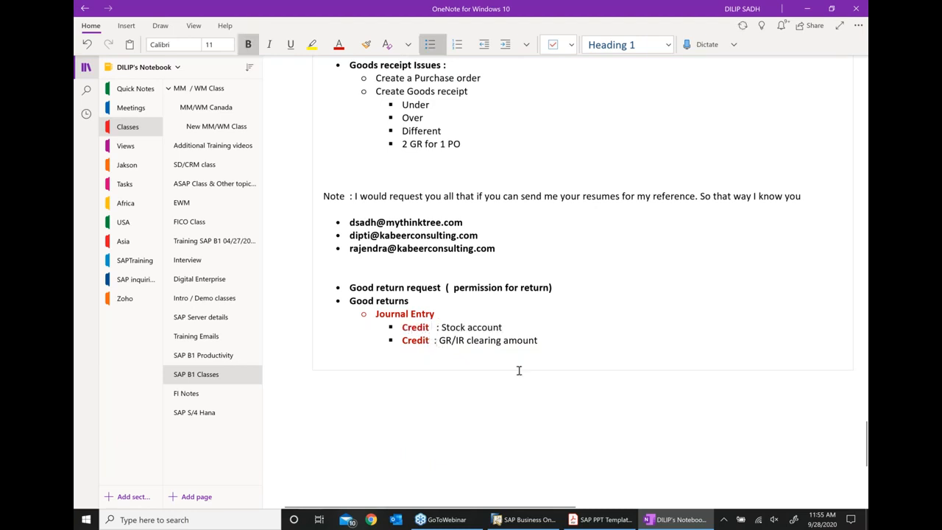
key(BackSpace)
key(BackSpace)
key(BackSpace)
key(BackSpace)
key(BackSpace)
key(BackSpace)
text(Debit)
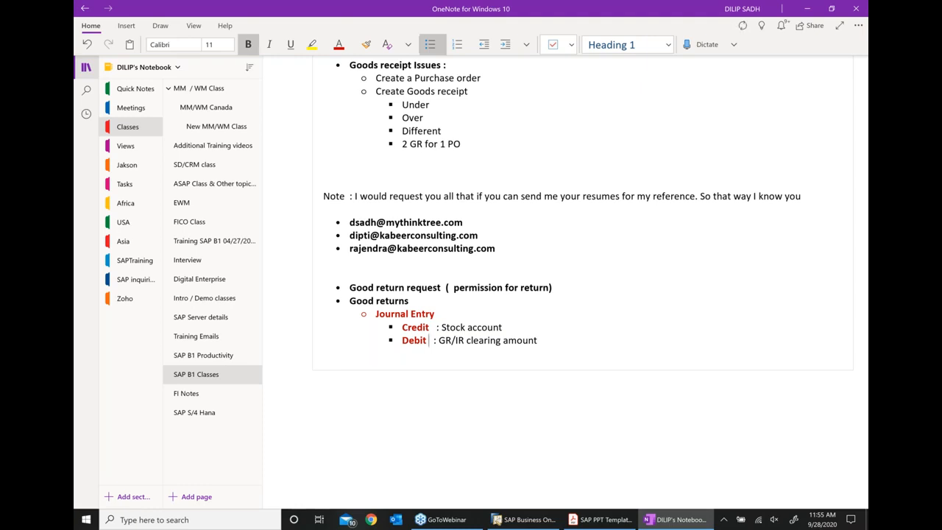
- Close SAP's Journal Entry and Goods Return windows to return to the relationship map
click(521, 519)
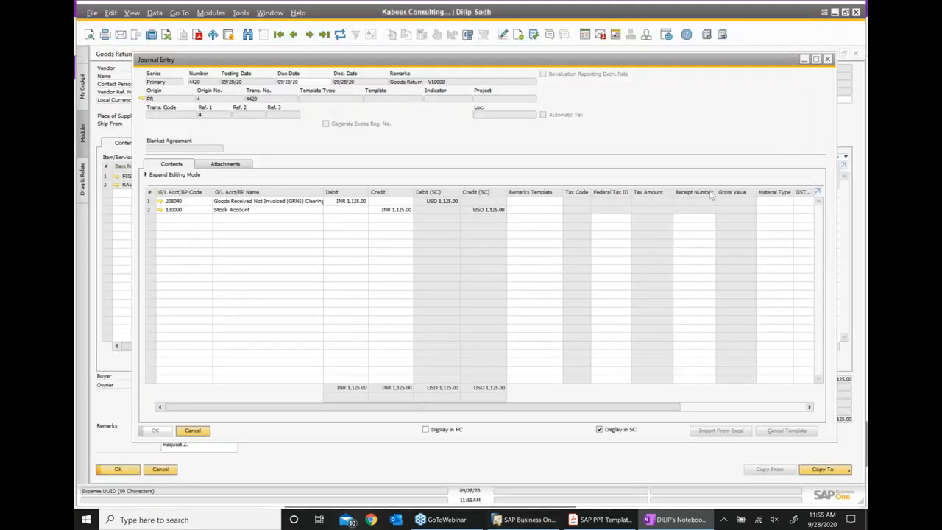
click(827, 59)
click(855, 54)
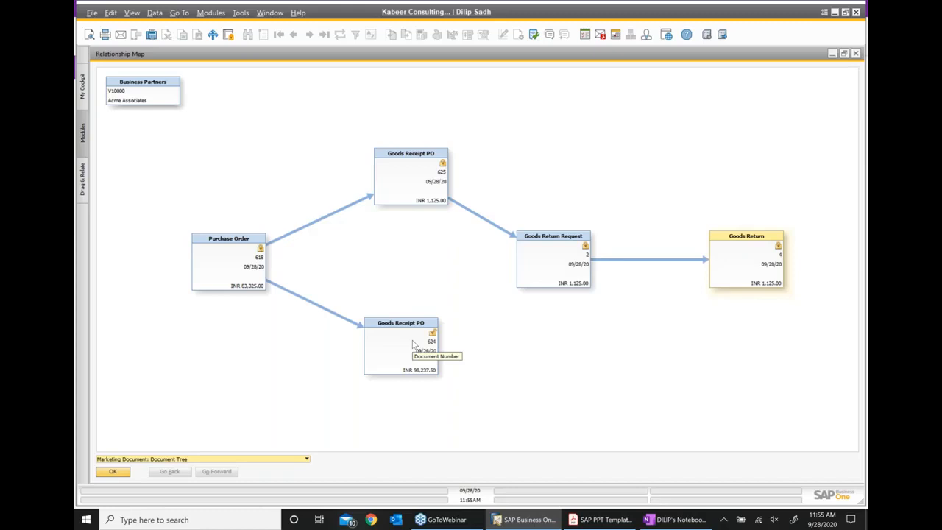
- Copy Goods Receipt PO 624 into a new A/P Invoice with three lines totalling INR 98,237.50
double_click(413, 344)
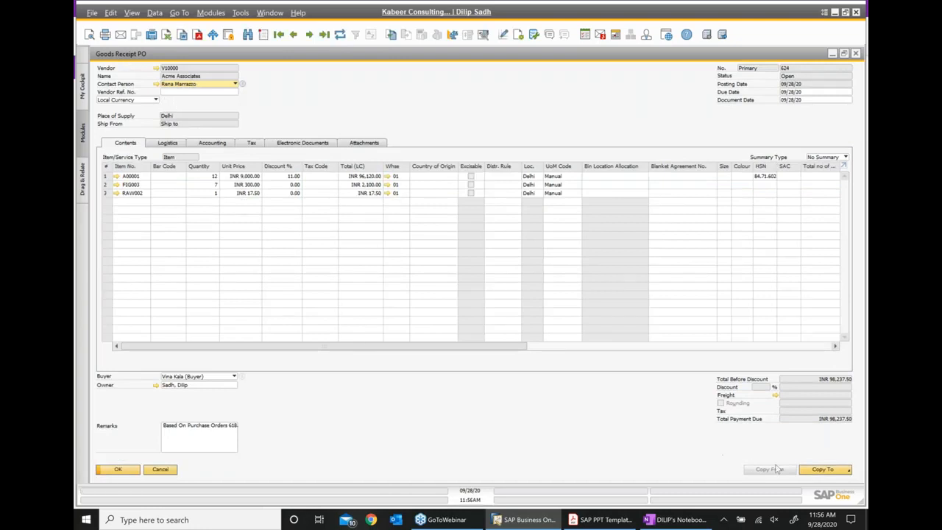
click(813, 475)
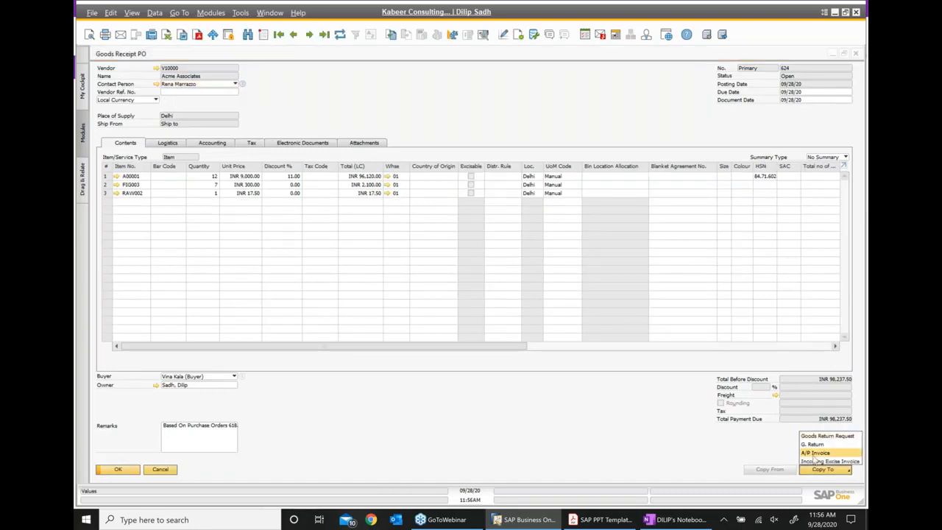
click(815, 452)
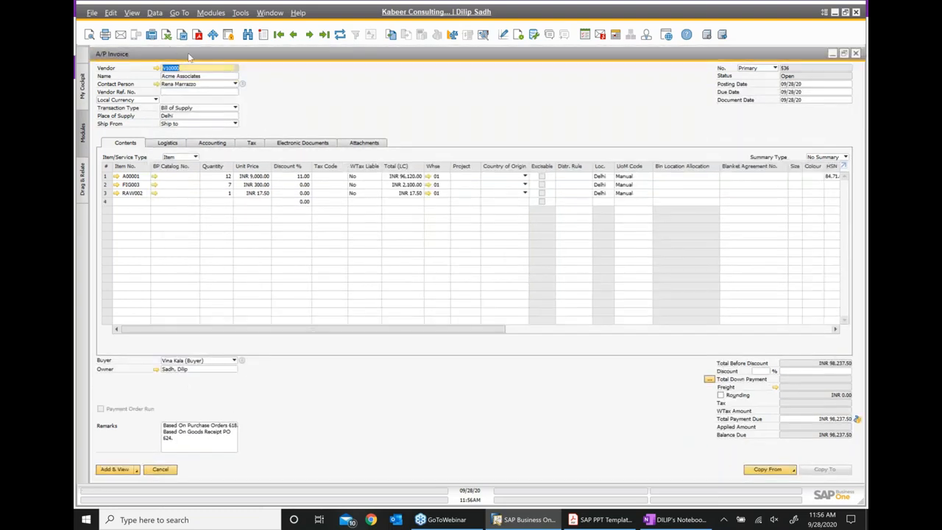
- After a failed add attempt, set tax code CST@4 on invoice rows 1, 2 and 3
click(120, 473)
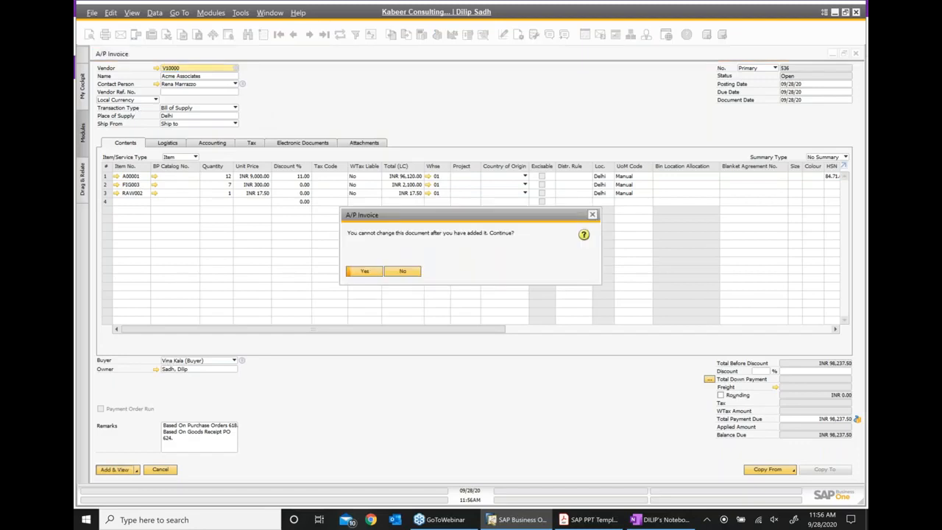
click(365, 272)
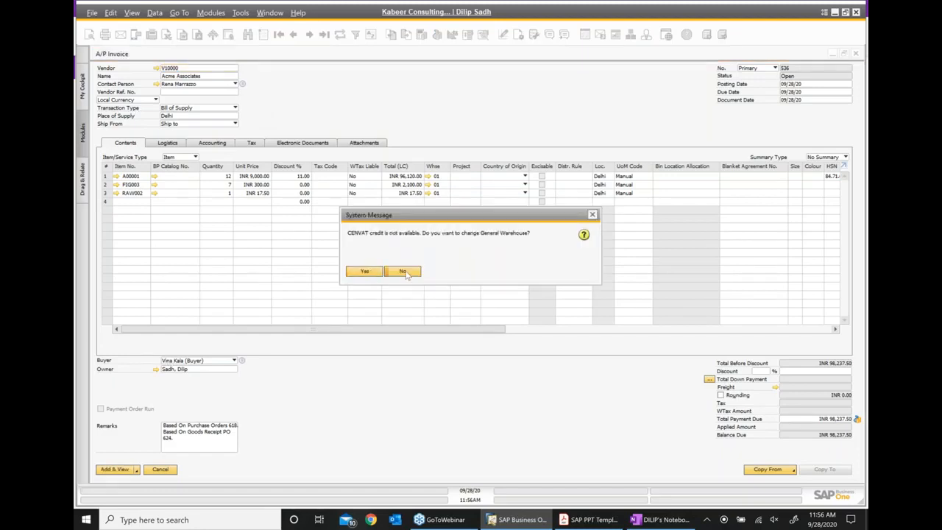
click(403, 271)
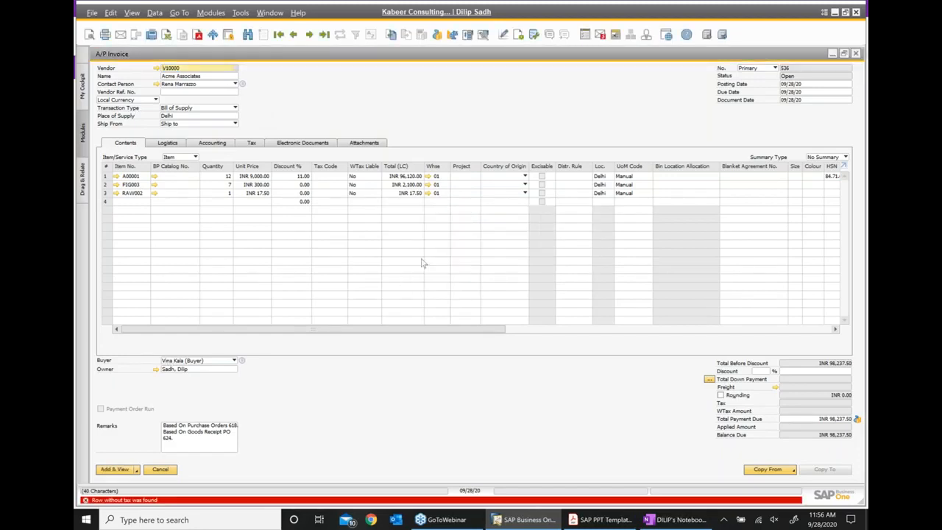
click(342, 176)
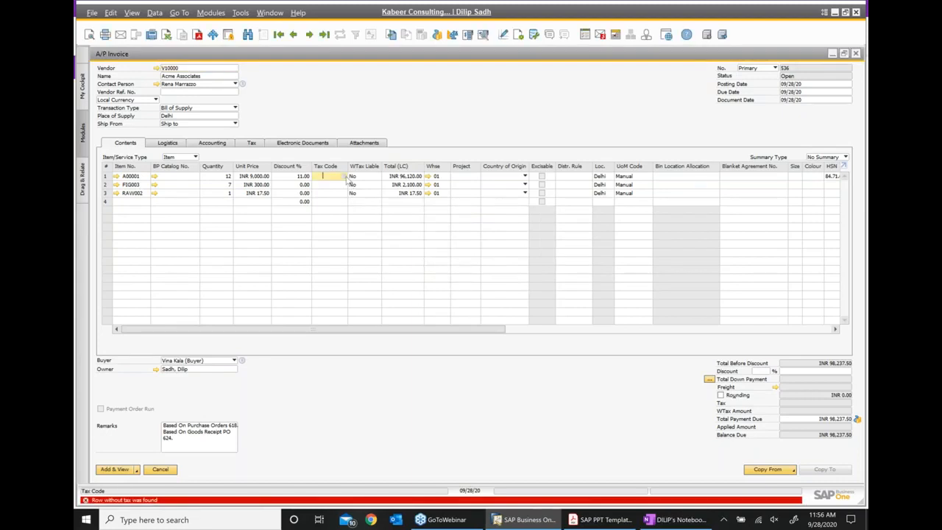
click(343, 177)
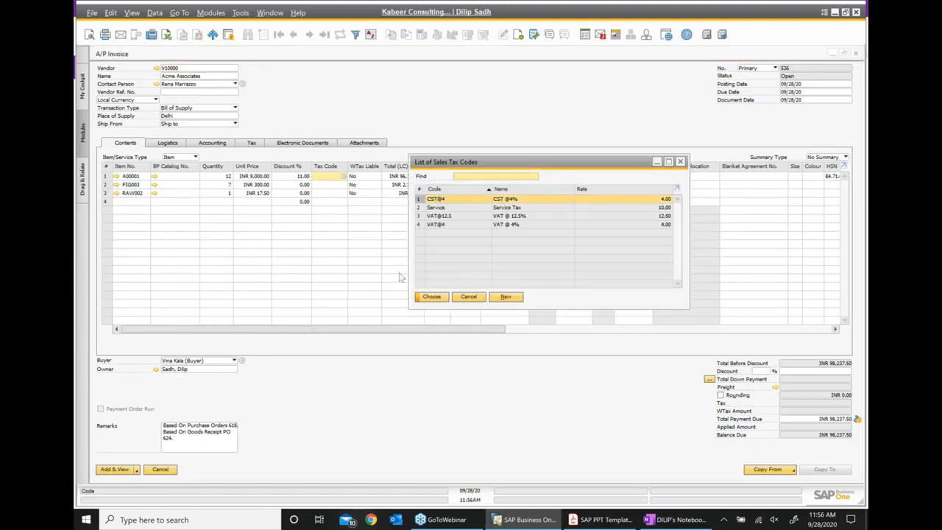
click(434, 296)
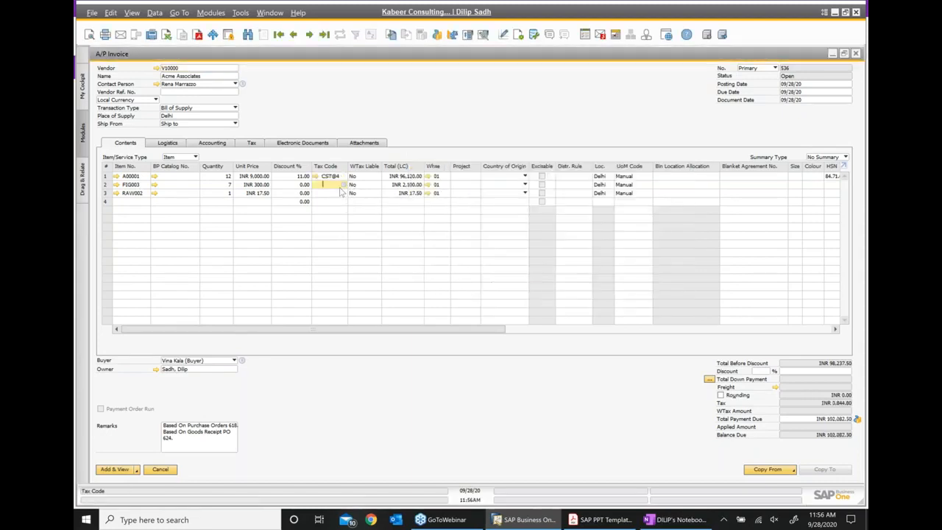
click(343, 185)
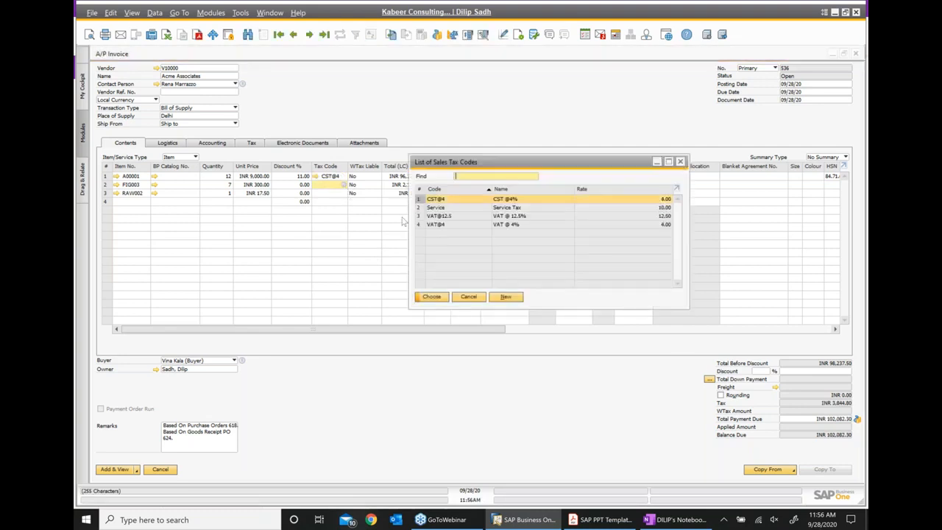
click(432, 297)
click(344, 193)
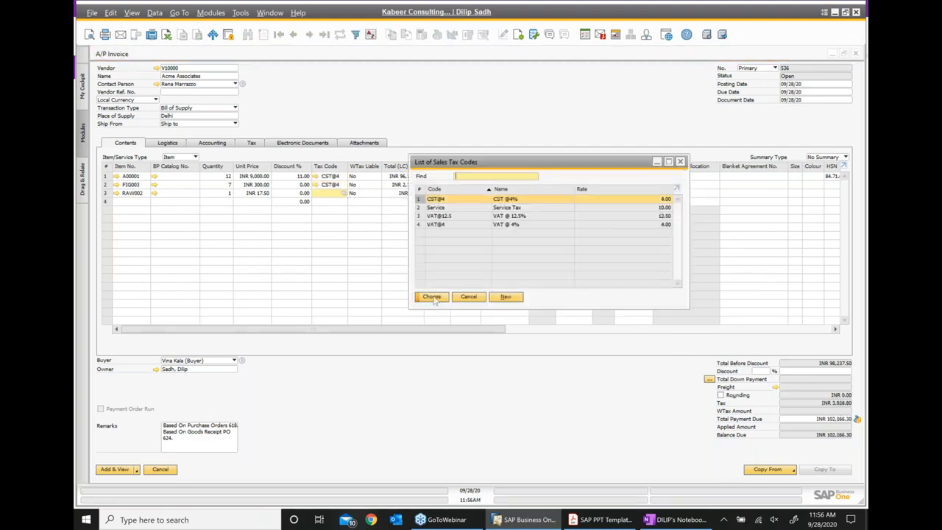
click(433, 297)
- Add A/P Invoice 536 totalling INR 102,167.00, confirming Yes and declining the warehouse change
click(118, 470)
click(365, 272)
click(401, 271)
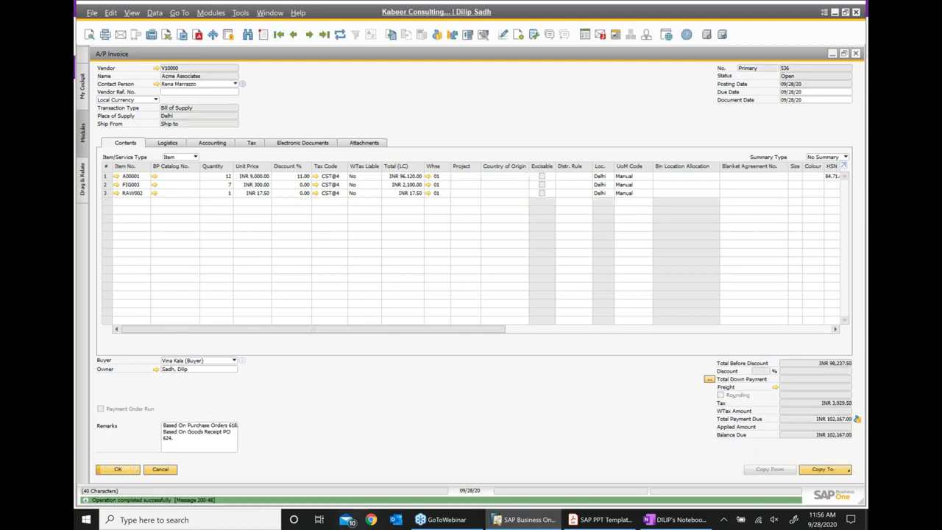
- Check in invoice 536's relationship map that it follows GRPO 624, rearranging the return nodes
right_click(447, 126)
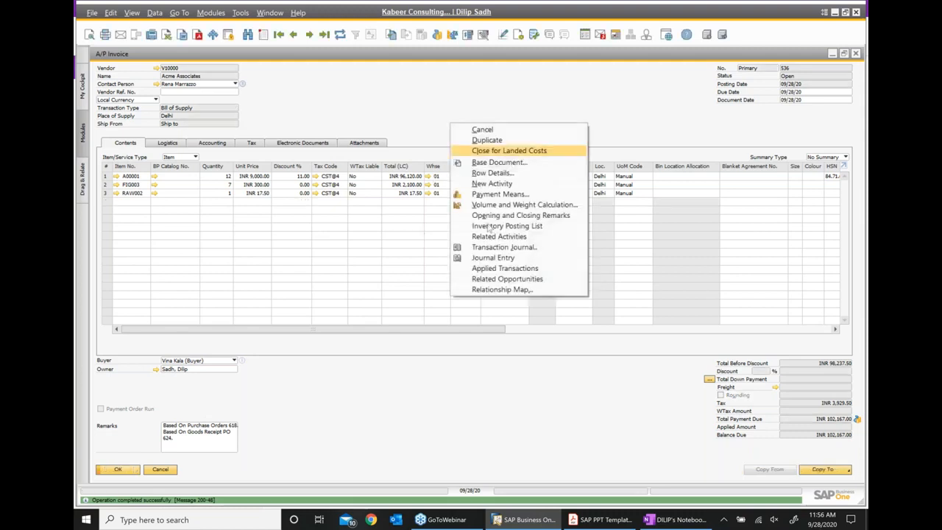
click(502, 289)
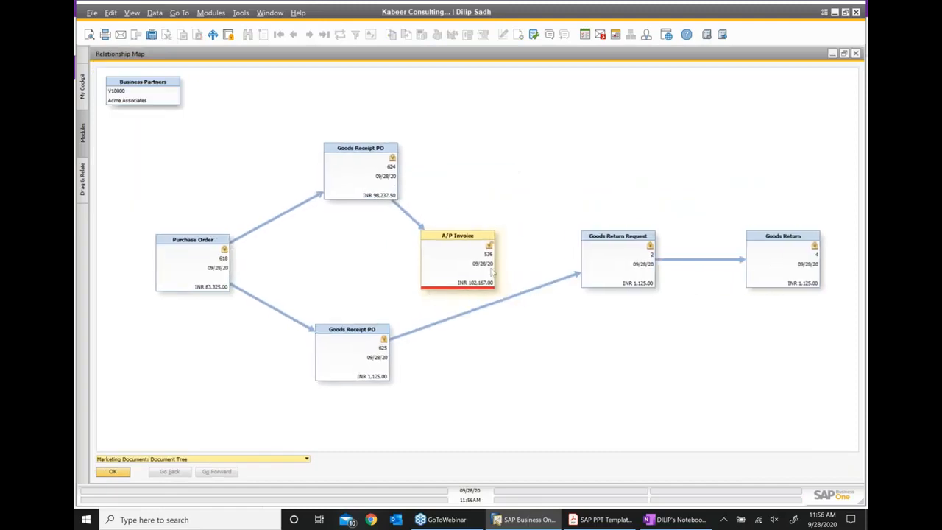
drag(482, 264, 533, 144)
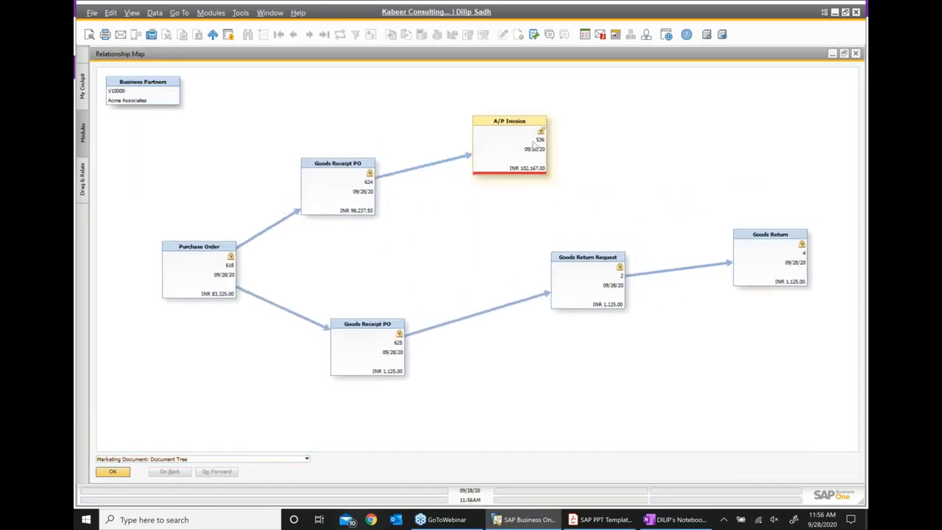
drag(581, 298, 559, 381)
drag(710, 282, 700, 364)
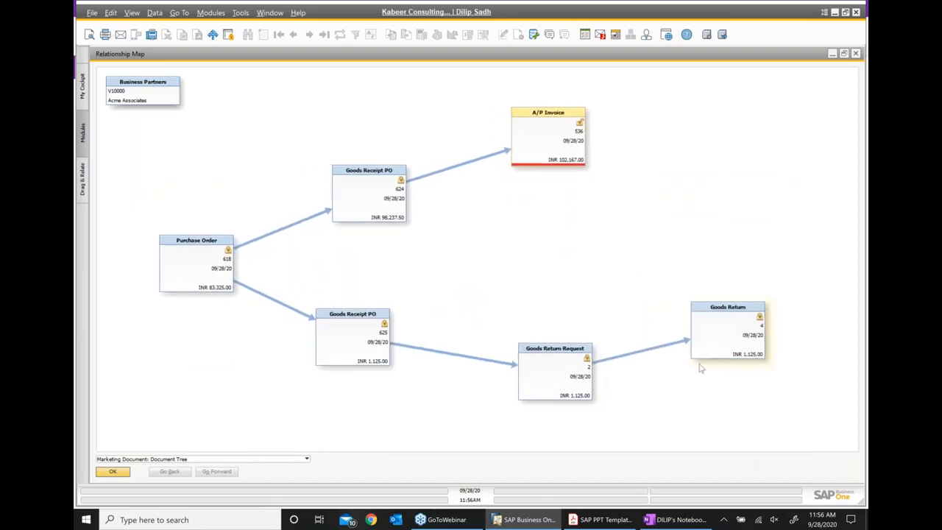
drag(554, 358, 570, 262)
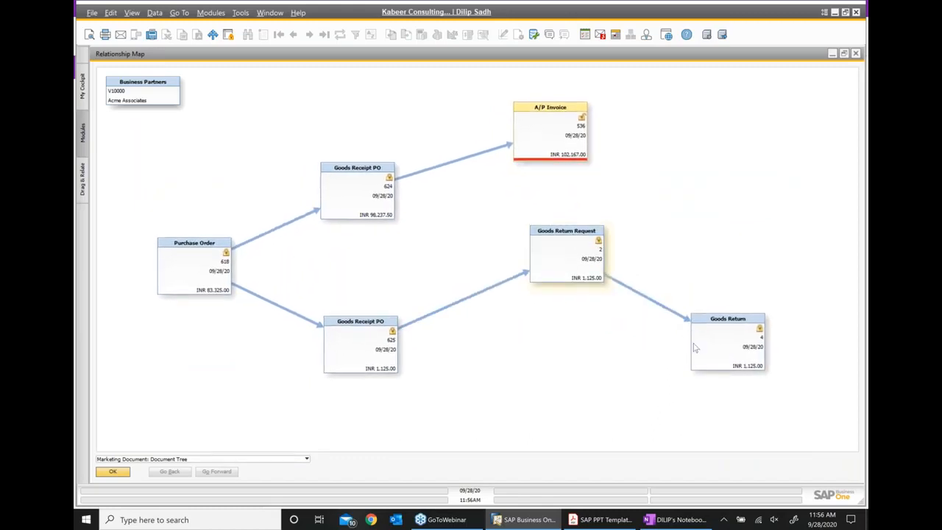
drag(711, 361, 699, 387)
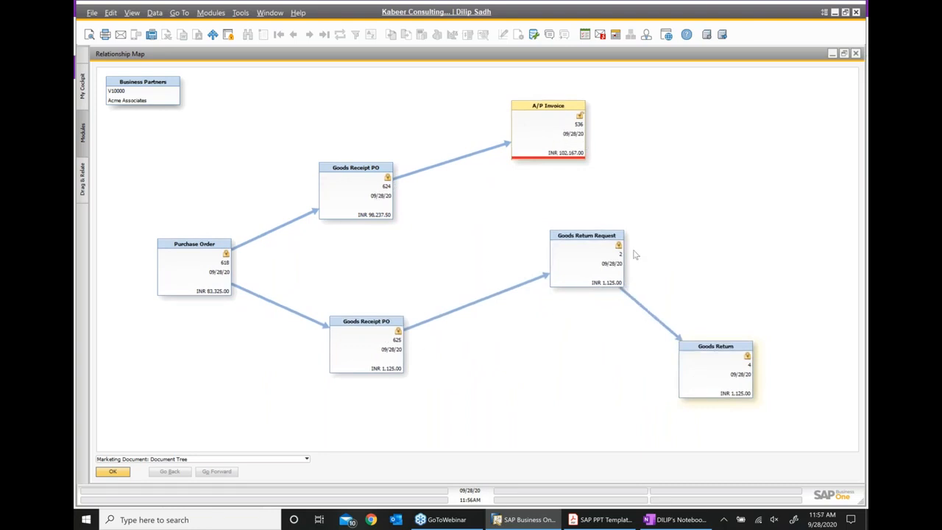
click(856, 55)
click(813, 468)
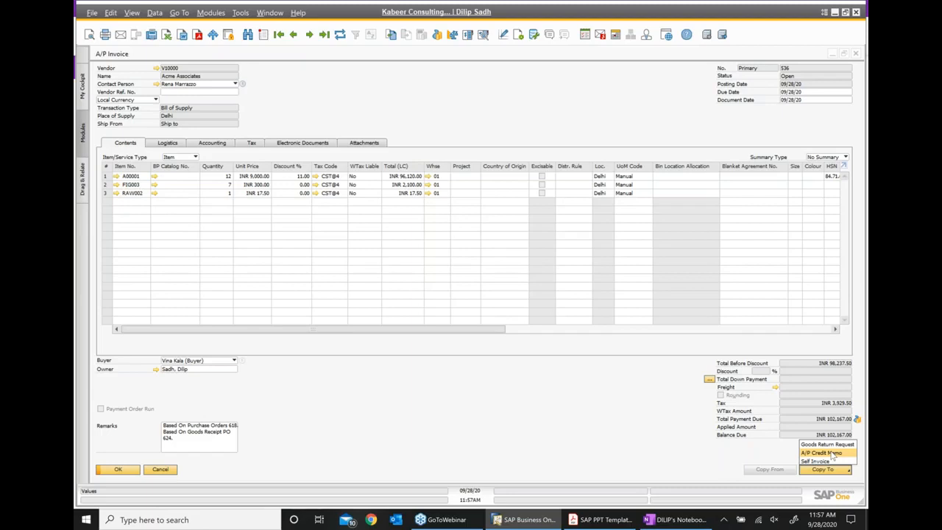
- Add A/P Credit Memo 21 for INR 102,167.00 from invoice 536 and show its relationship map
click(831, 453)
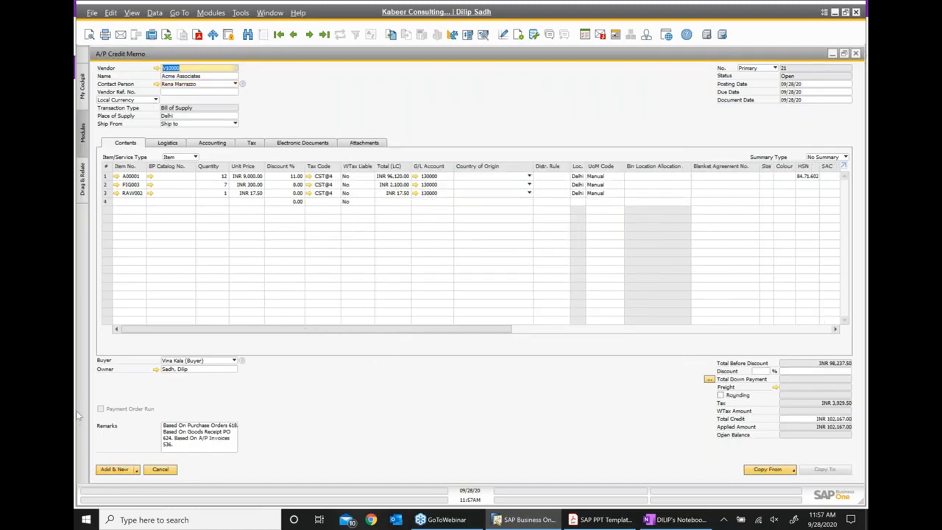
click(136, 469)
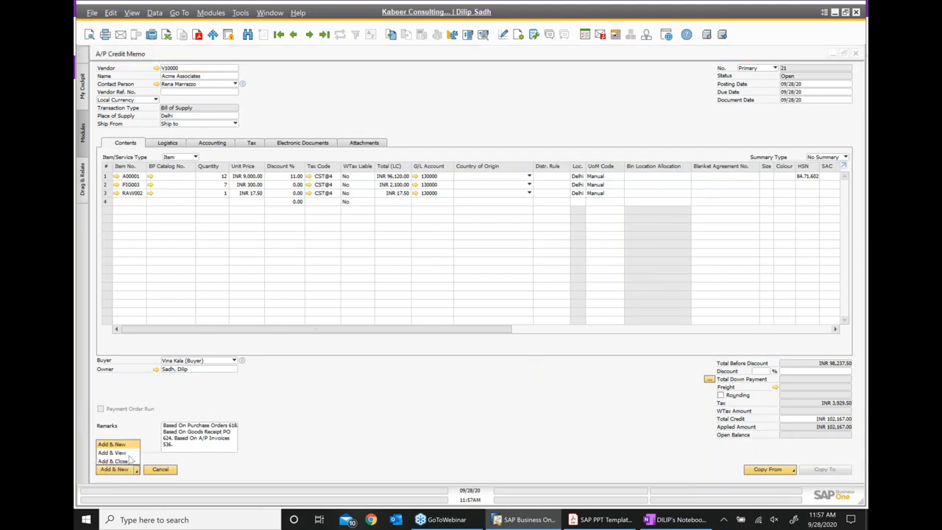
click(118, 452)
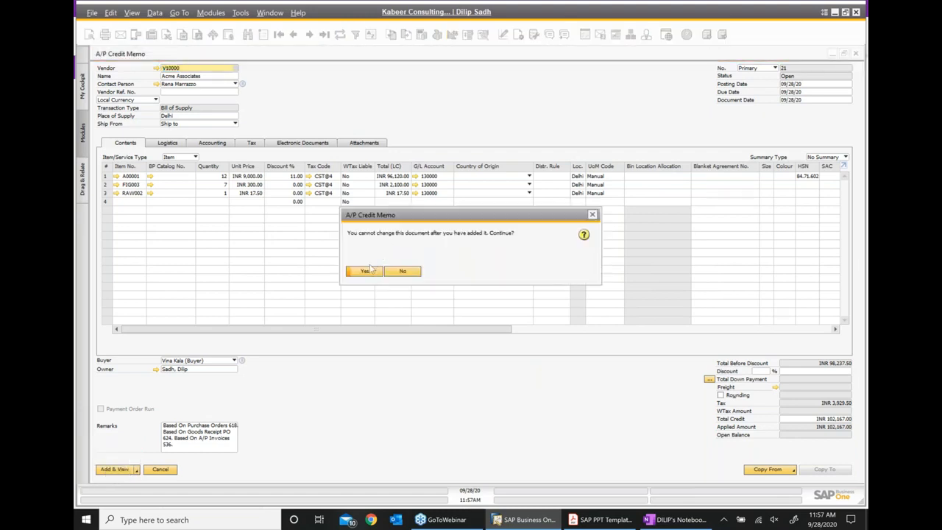
click(363, 272)
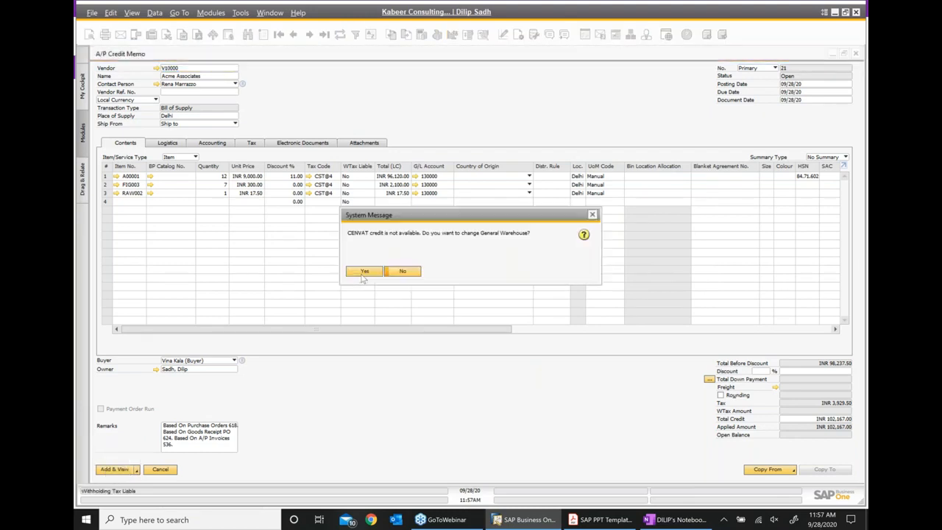
click(401, 271)
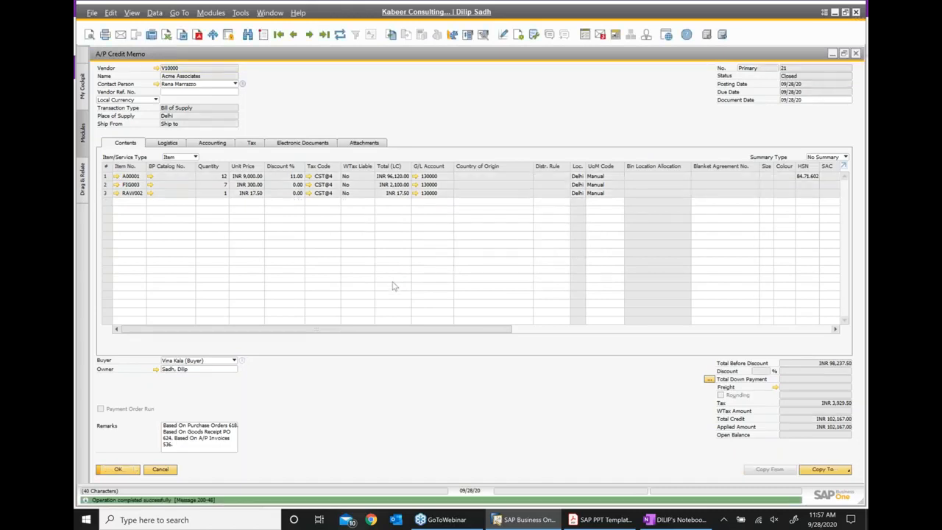
right_click(417, 105)
click(471, 249)
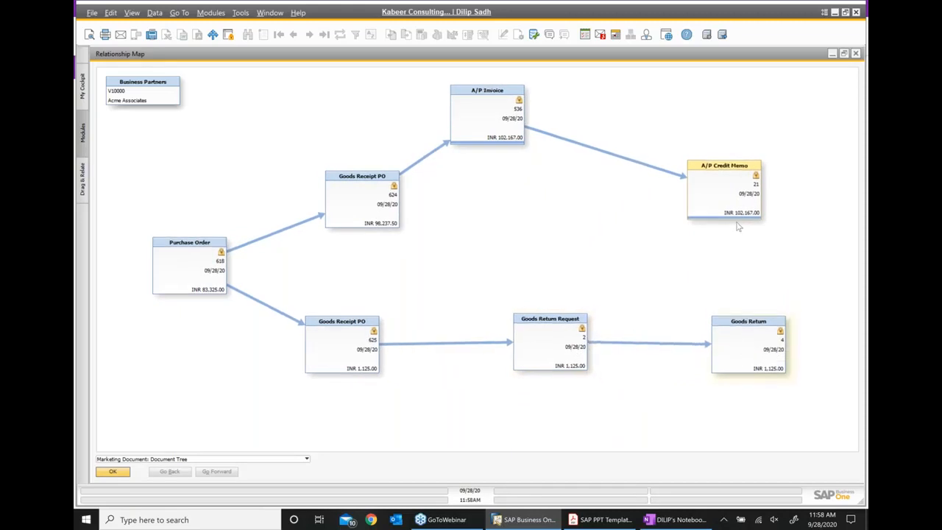
- Drag the A/P Credit Memo 21 node up level with A/P Invoice 536
drag(736, 184, 741, 125)
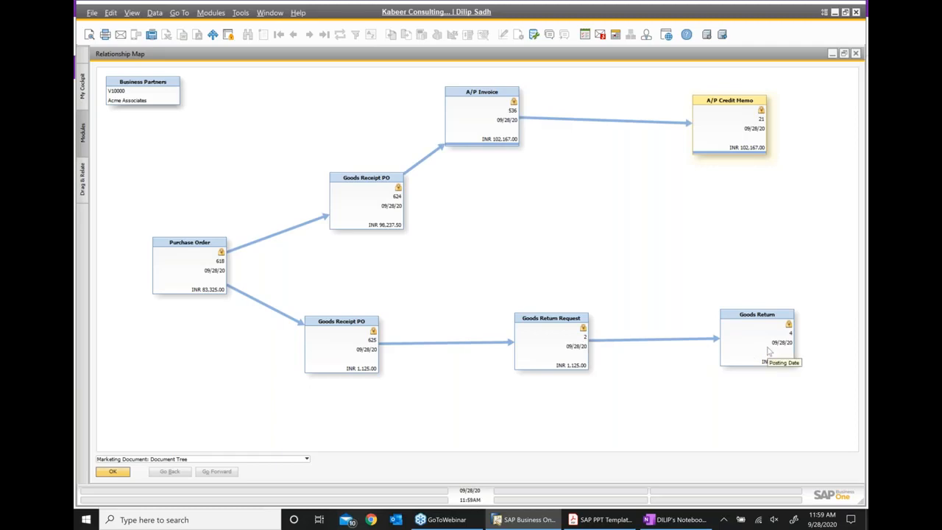
click(666, 520)
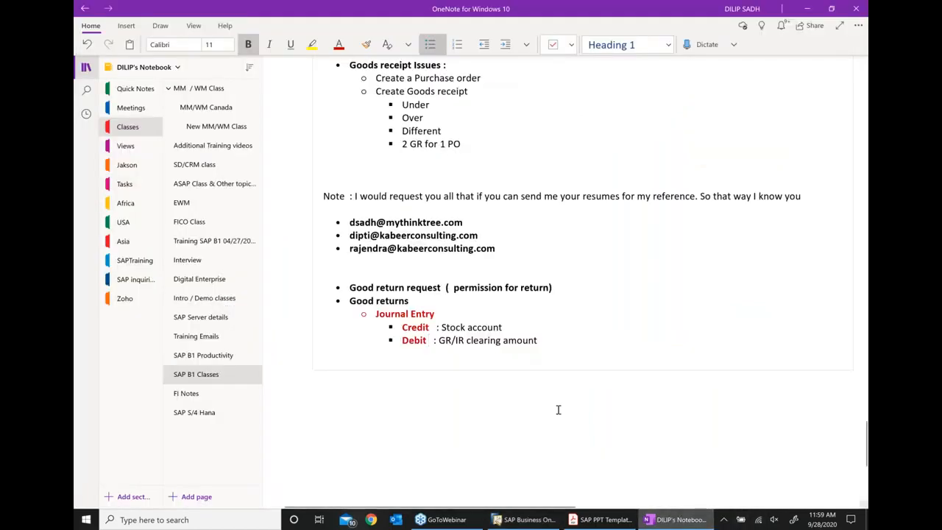
- Add a bullet 'Credit memo to Vendor' below the Debit line in OneNote
click(557, 344)
key(Return)
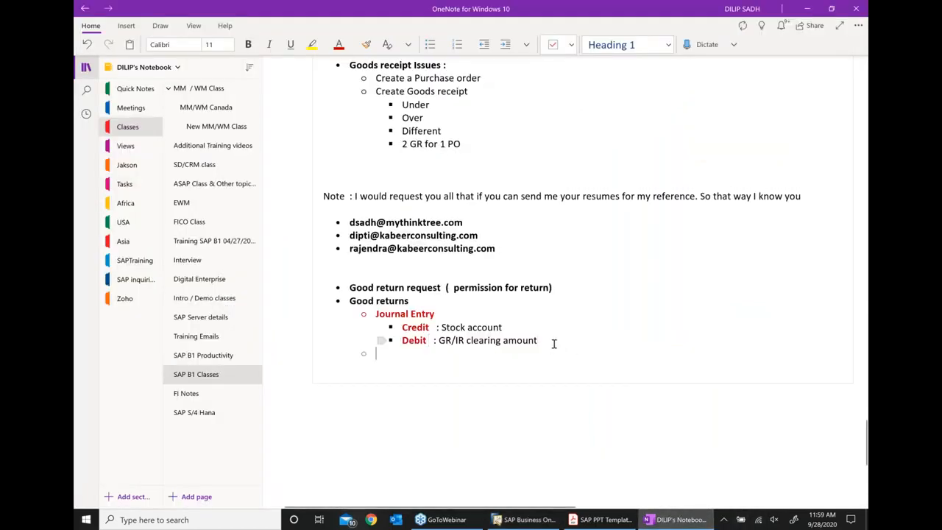
text(Crd)
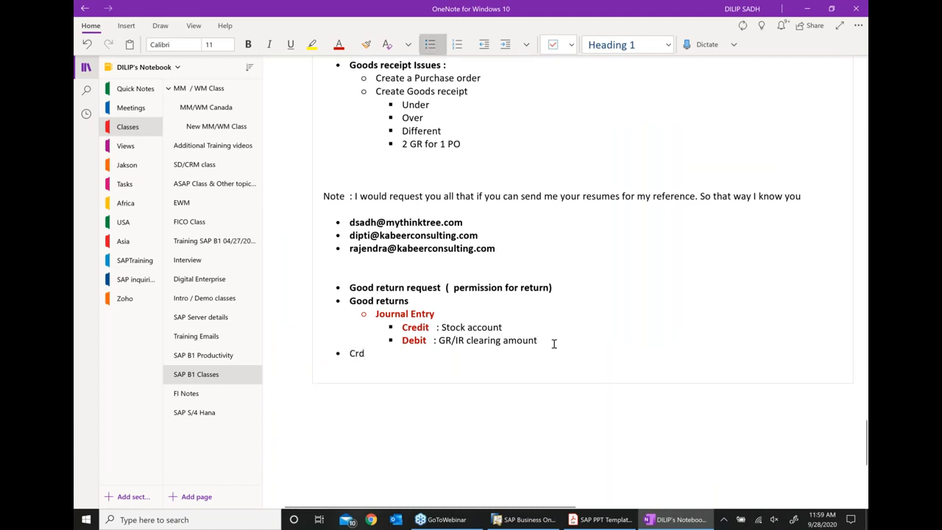
key(BackSpace)
text(edi)
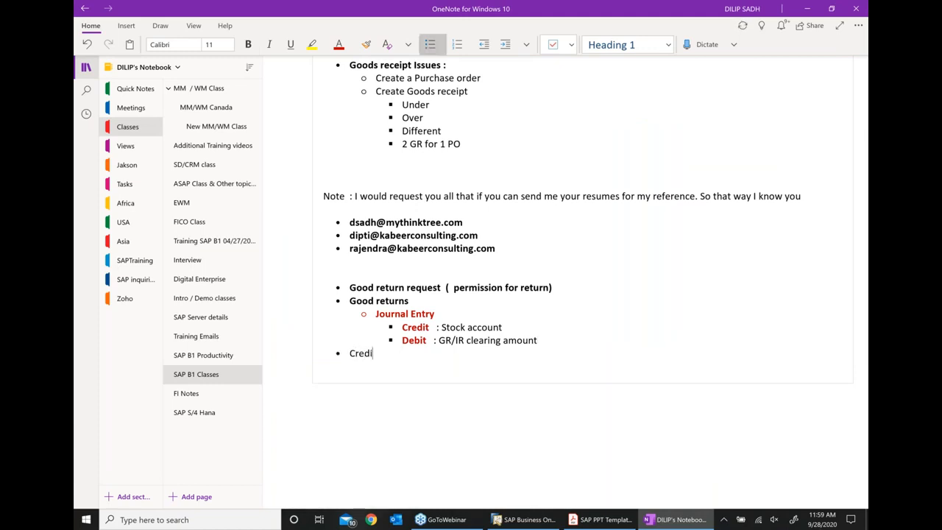
text(t memo to Vendor)
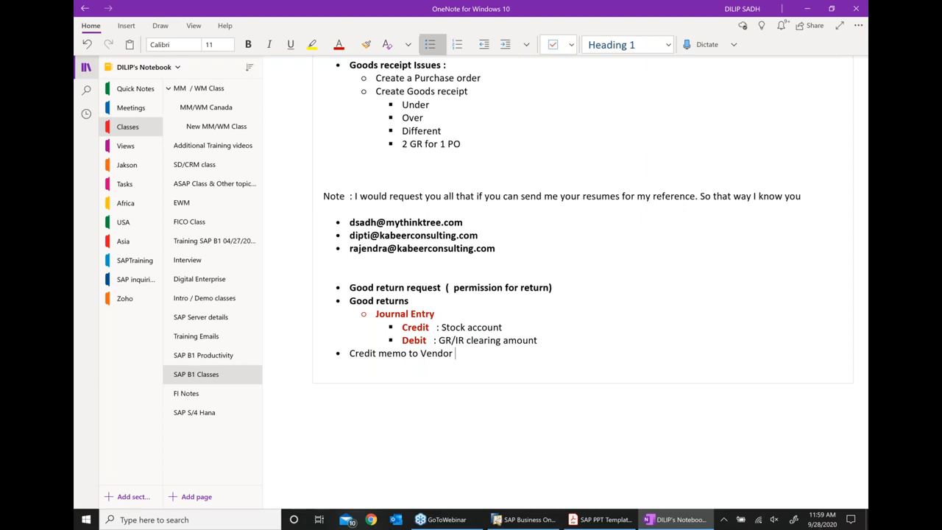
- Write the sign-off 'I have a GOOOOD NEWS ! CLASS IS OVER' and 'We will talk tomorrow. thank you.'
key(Return)
key(Return)
key(Return)
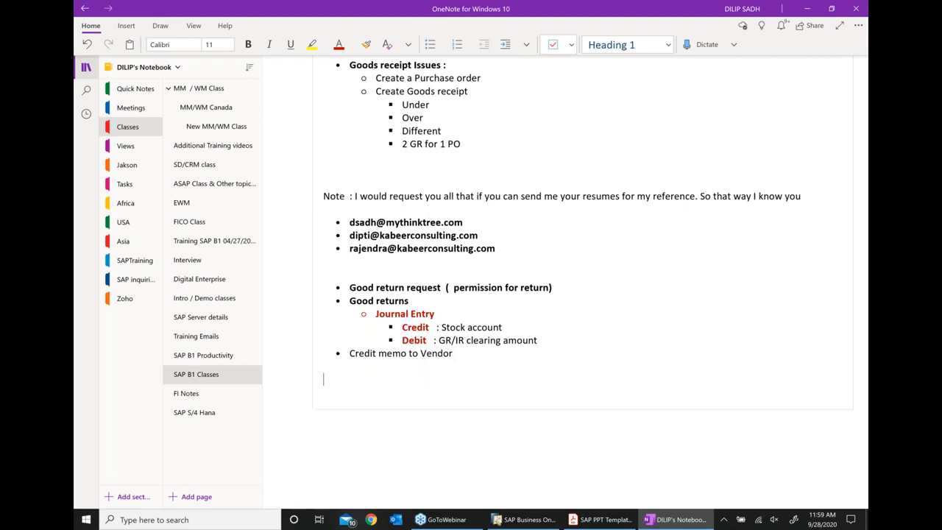
text(I have )
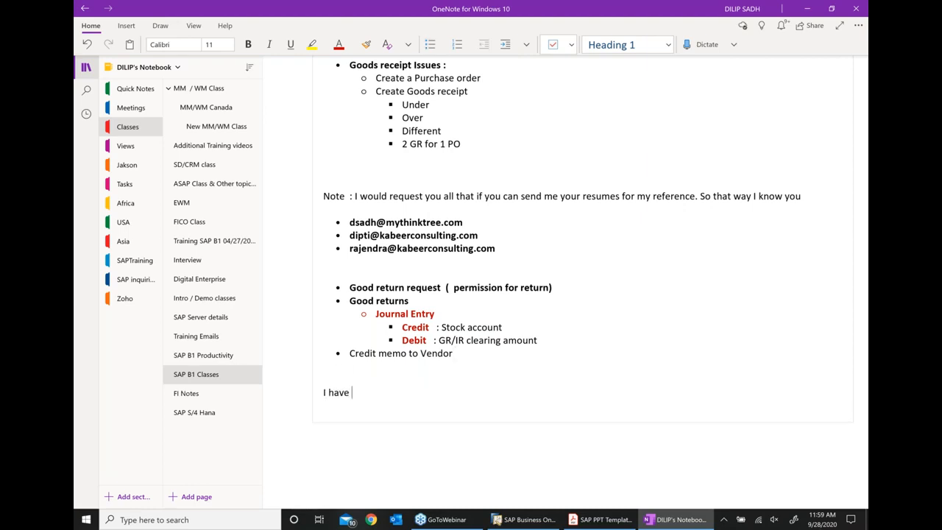
text(a GOOOOD NEWS !)
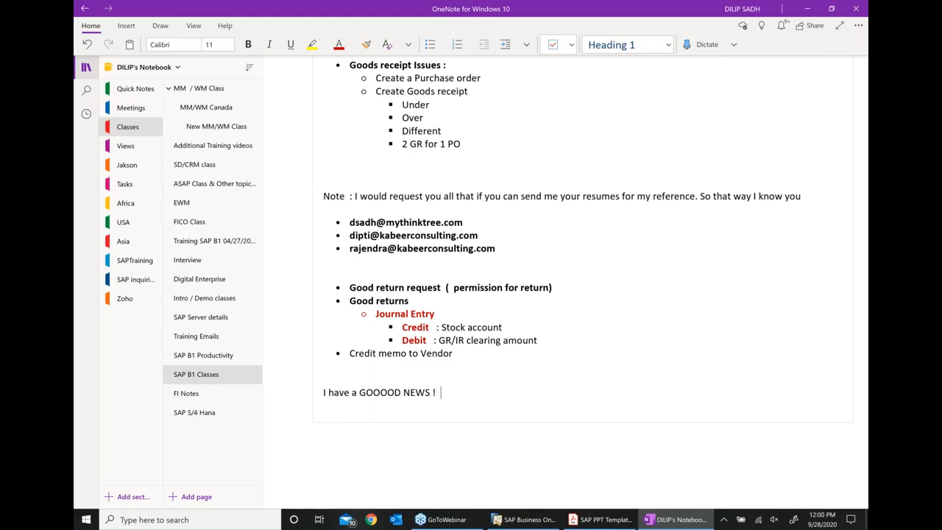
text(CLASS  IS OVER)
key(Return)
text(WE)
key(BackSpace)
key(BackSpace)
text(e w)
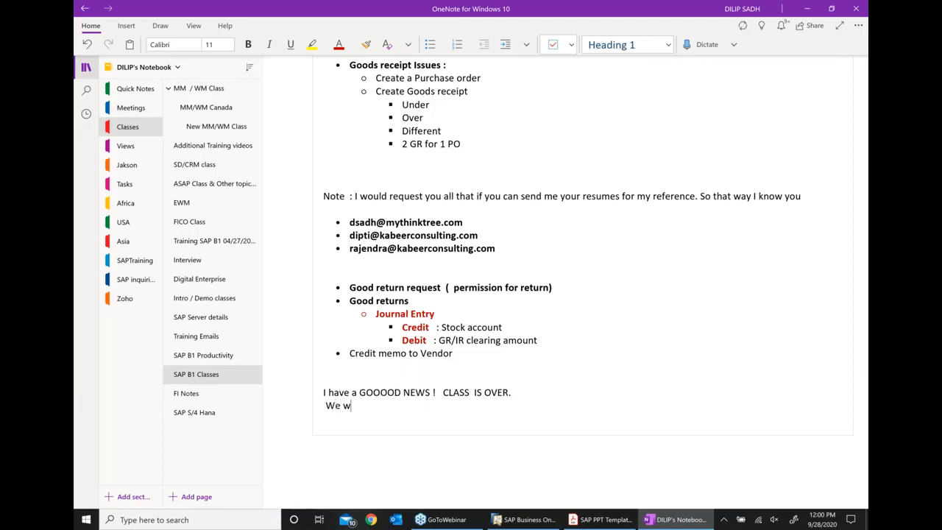
text(ill talk tomor)
key(BackSpace)
text(row . t)
text(ah)
key(BackSpace)
key(BackSpace)
text(hank you.)
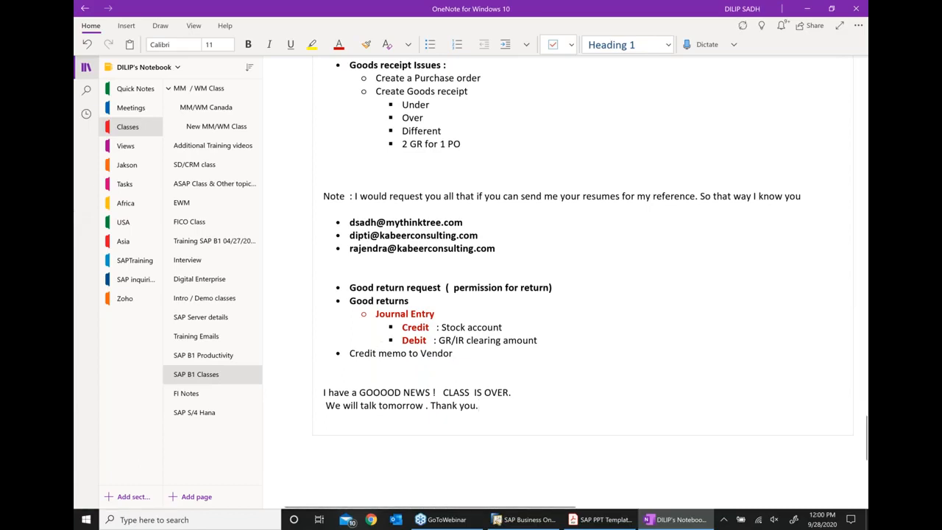
- Minimise OneNote and SAP Business One to clear the desktop
click(832, 8)
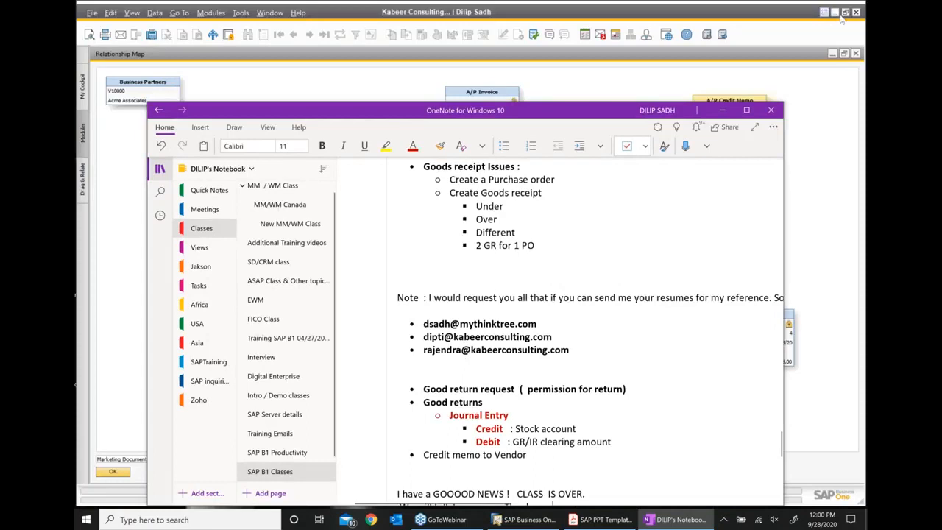
click(841, 18)
click(834, 13)
click(723, 110)
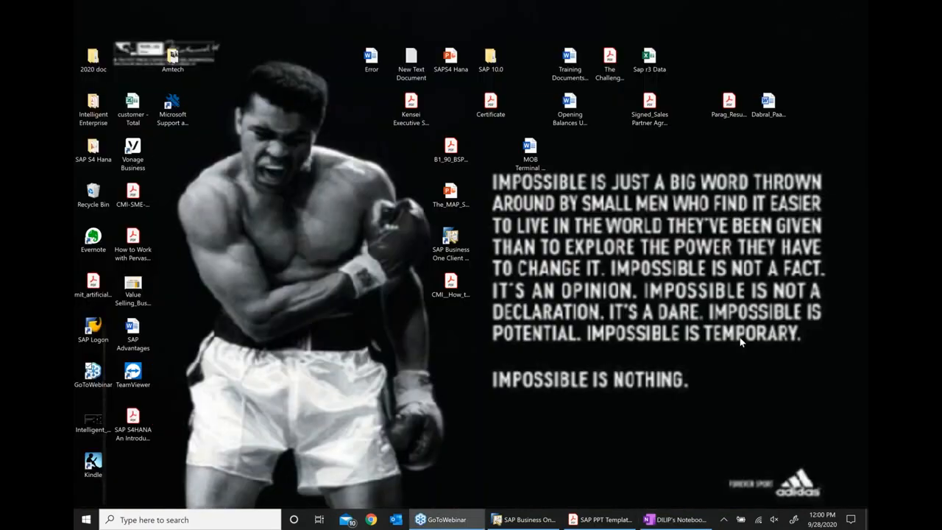